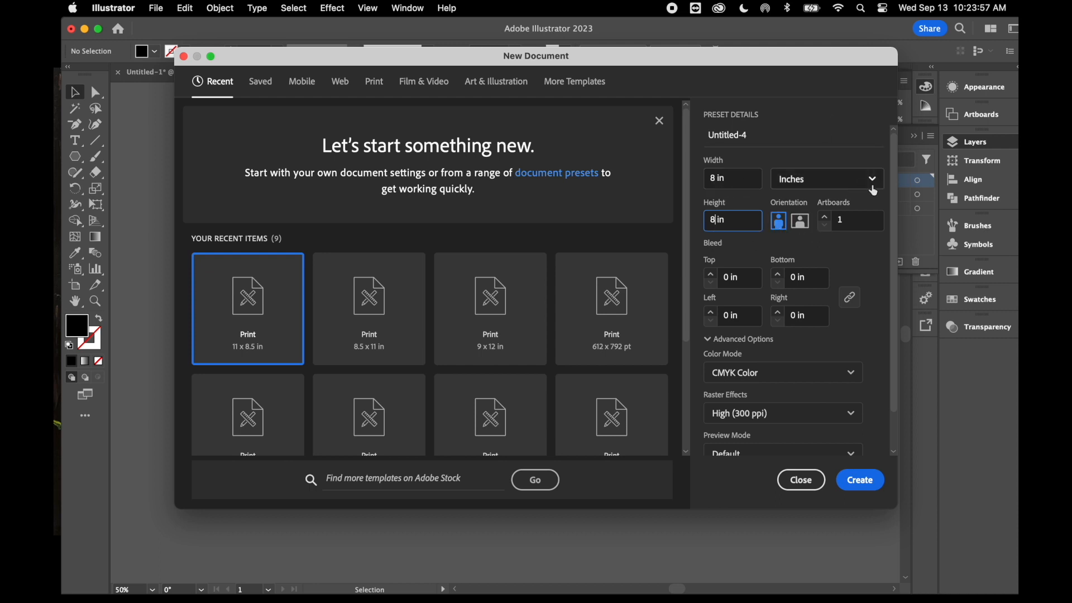
- Create the 8 by 8 inch document and draw a hexagon from the artboard's centre, reaching its top and bottom edges
left_click(863, 482)
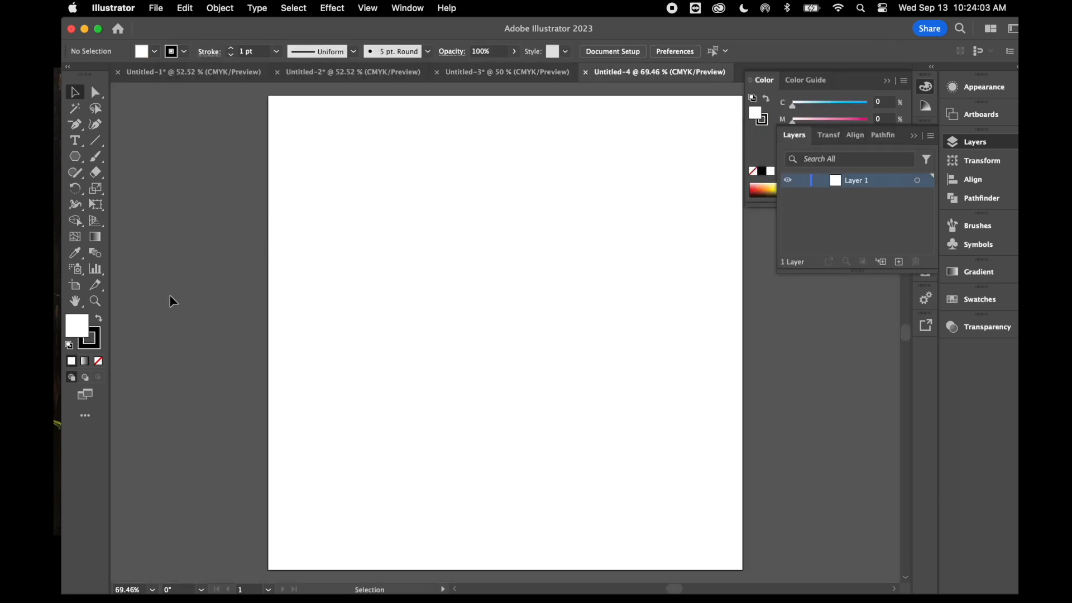
left_click(77, 166)
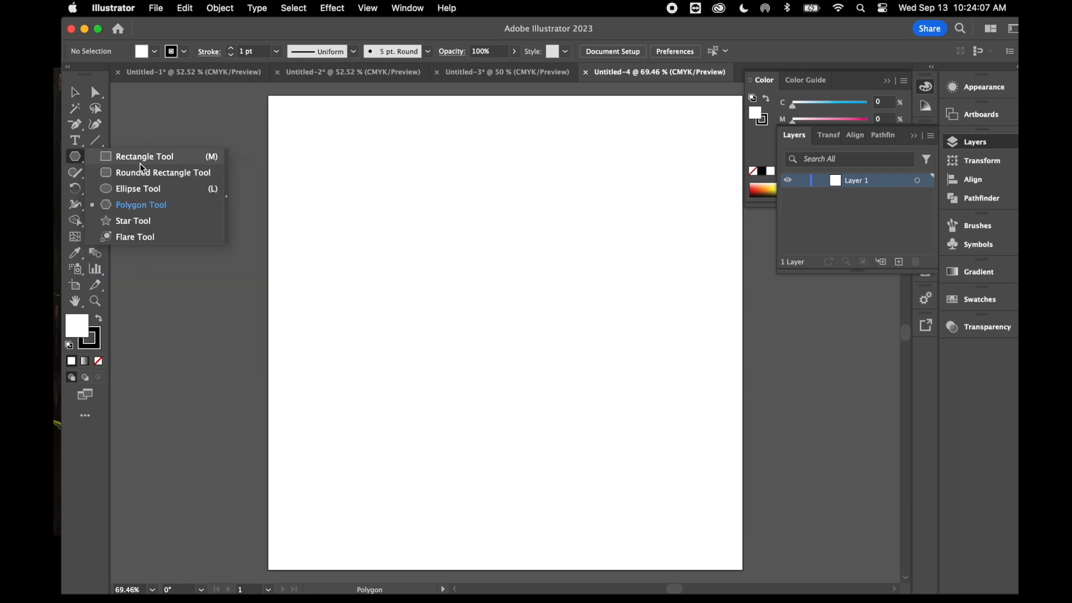
left_click(143, 206)
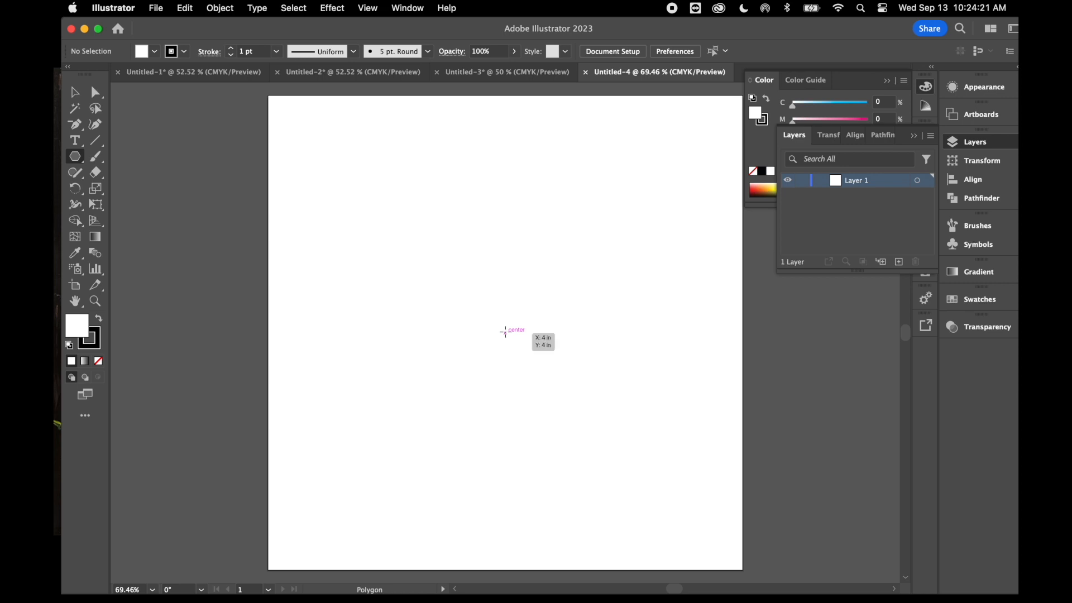
left_click_drag(506, 332, 692, 532)
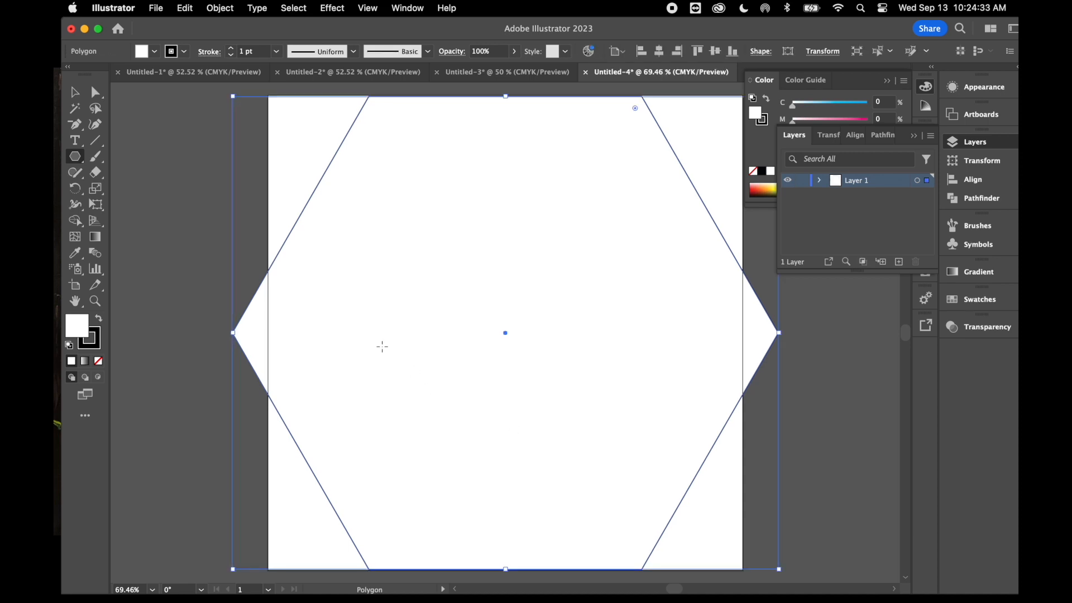
- Draw three straight black 1 pt lines connecting the opposite corners of the hexagon
left_click(98, 144)
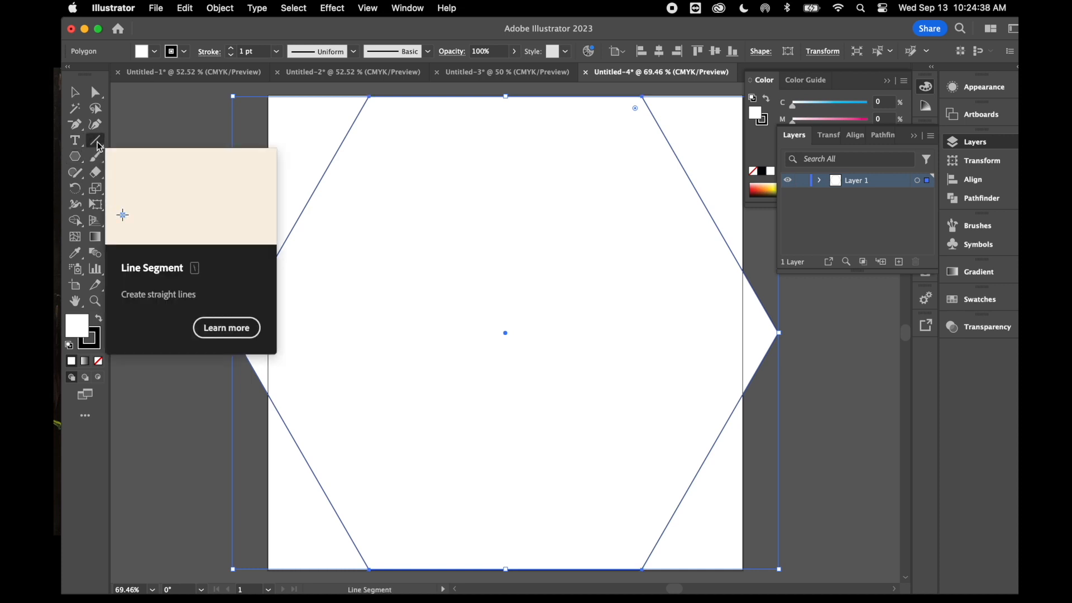
left_click(90, 339)
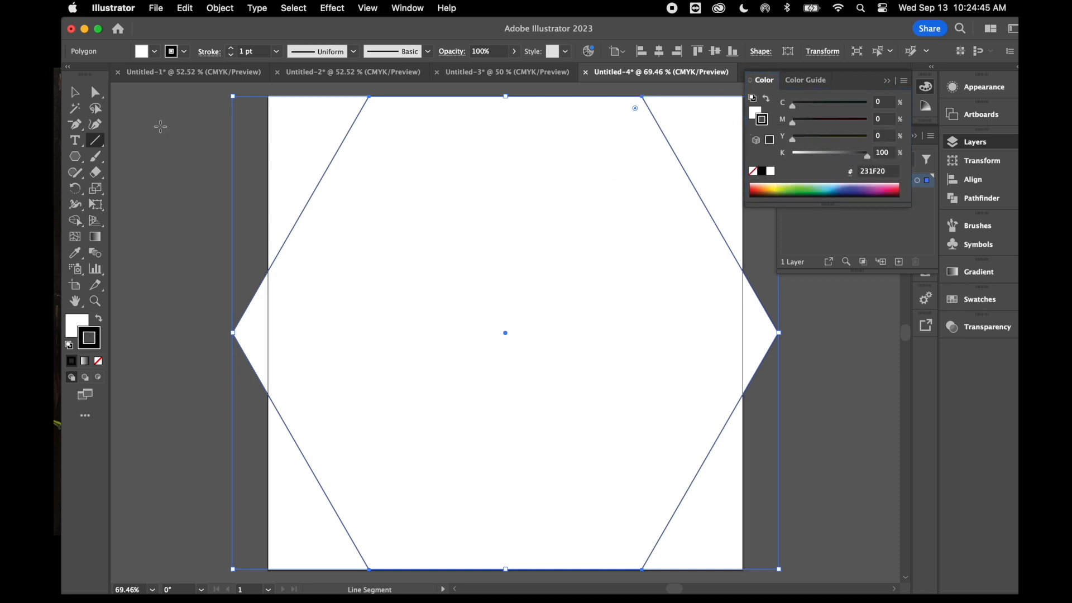
scroll(373, 202, "right", 1)
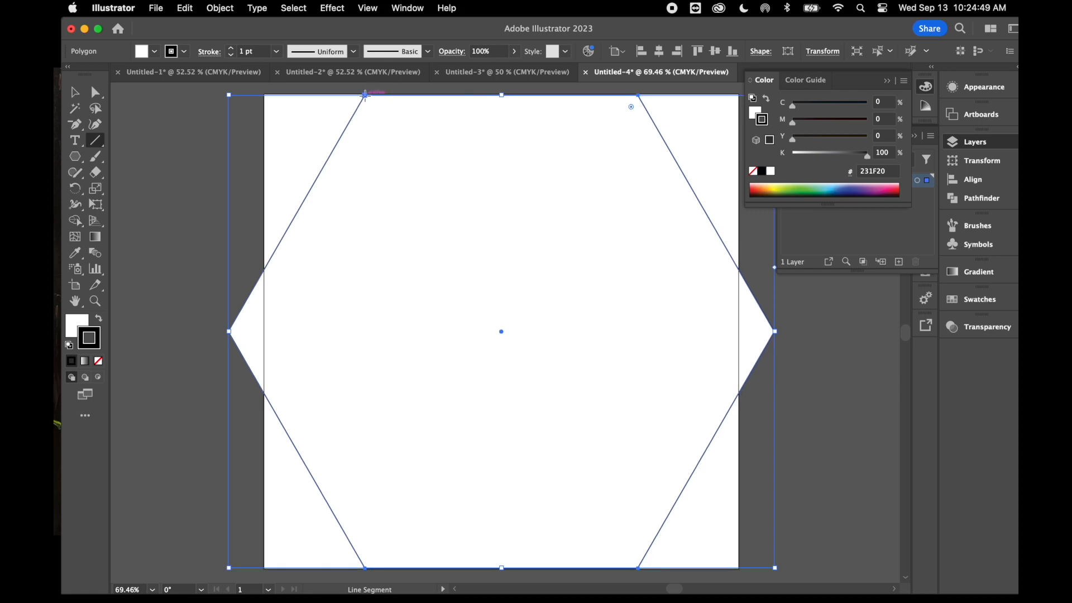
mouse_move(365, 95)
left_mouse_down()
mouse_move(554, 320)
mouse_move(538, 454)
mouse_move(559, 503)
mouse_move(638, 569)
left_mouse_up()
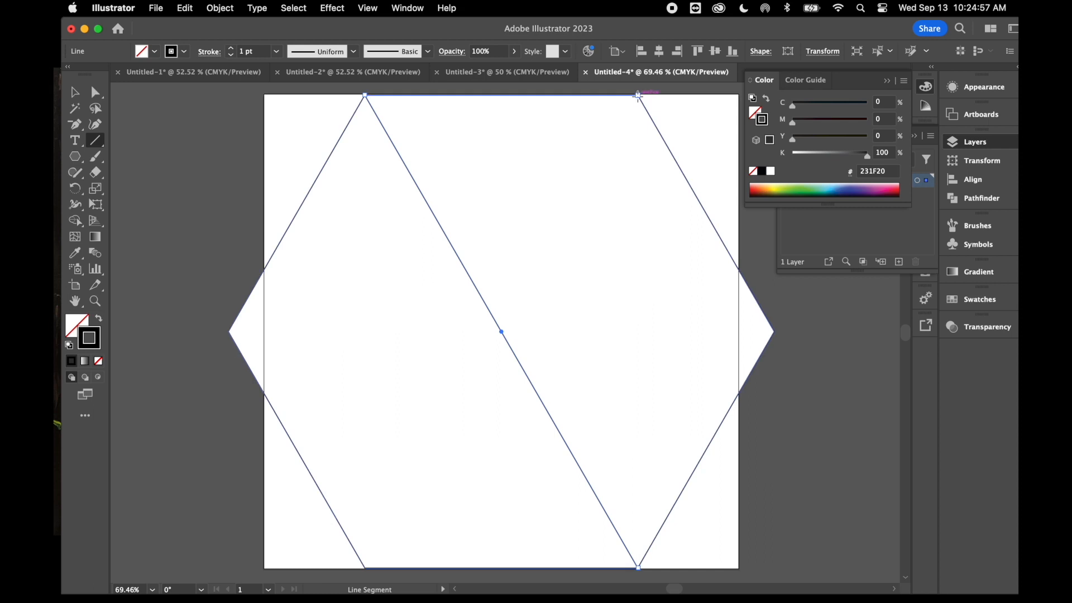
left_click_drag(638, 95, 365, 572)
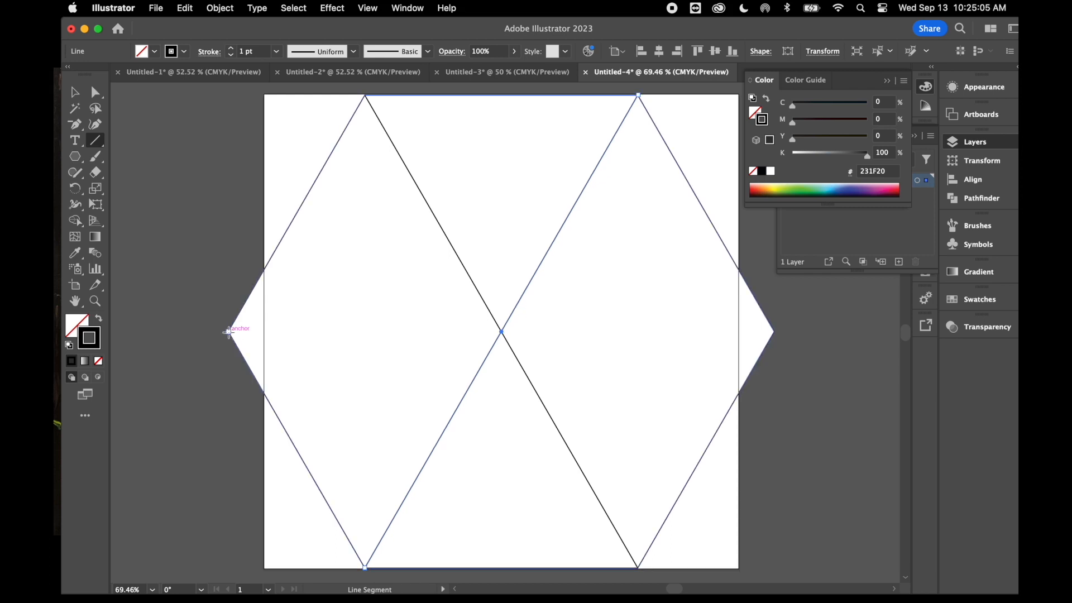
left_click_drag(229, 331, 775, 331)
- Divide the hexagon along its three diagonals with Pathfinder Divide, and ungroup the resulting triangles
key("super+minus")
key("super+minus")
left_click(75, 92)
left_click_drag(317, 141, 713, 490)
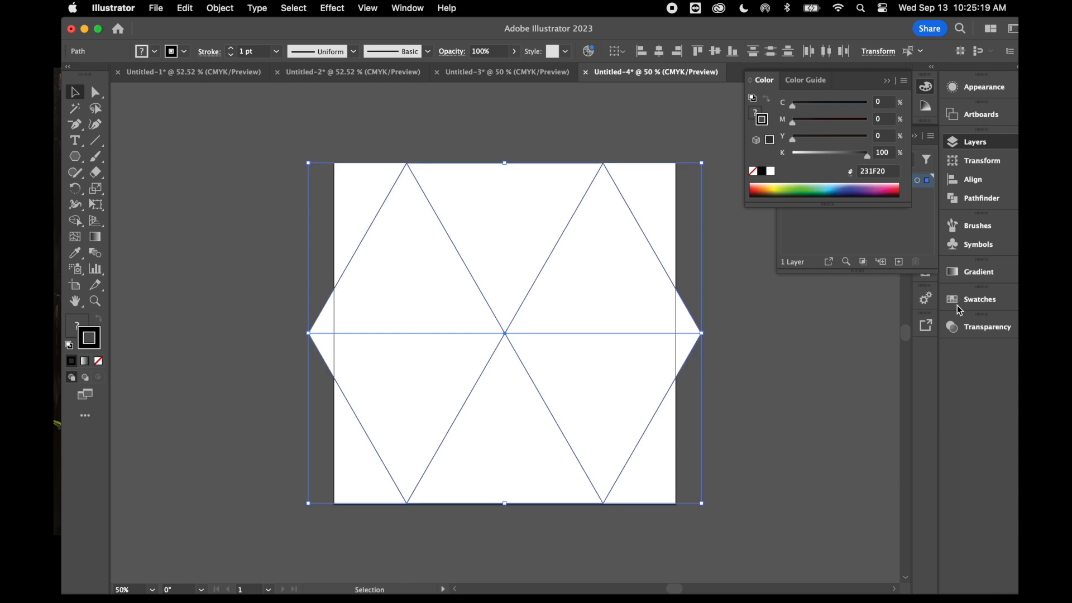
left_click(984, 199)
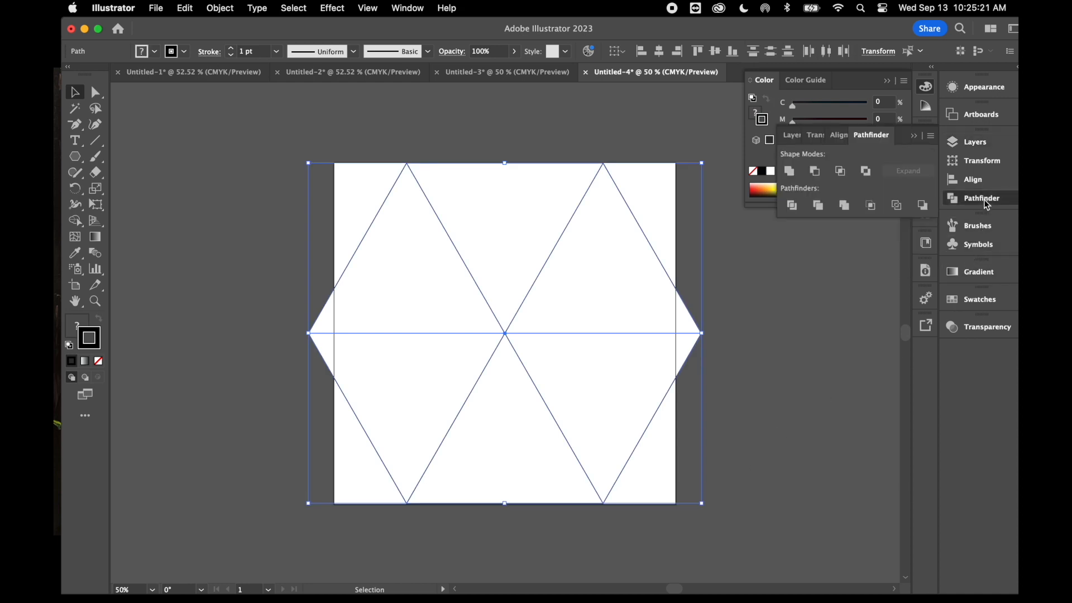
left_click(415, 8)
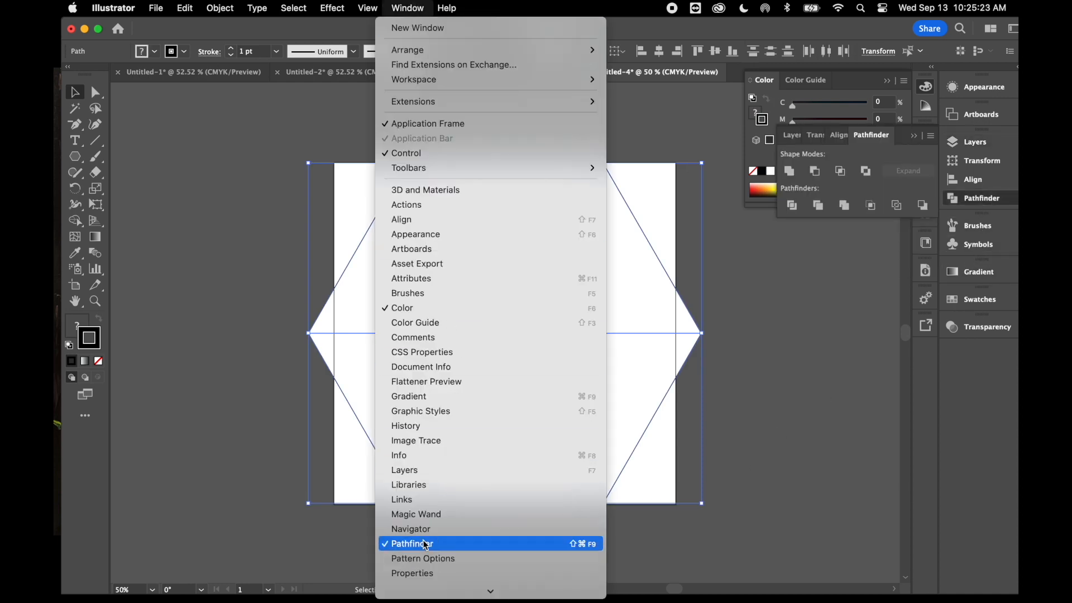
left_click(799, 207)
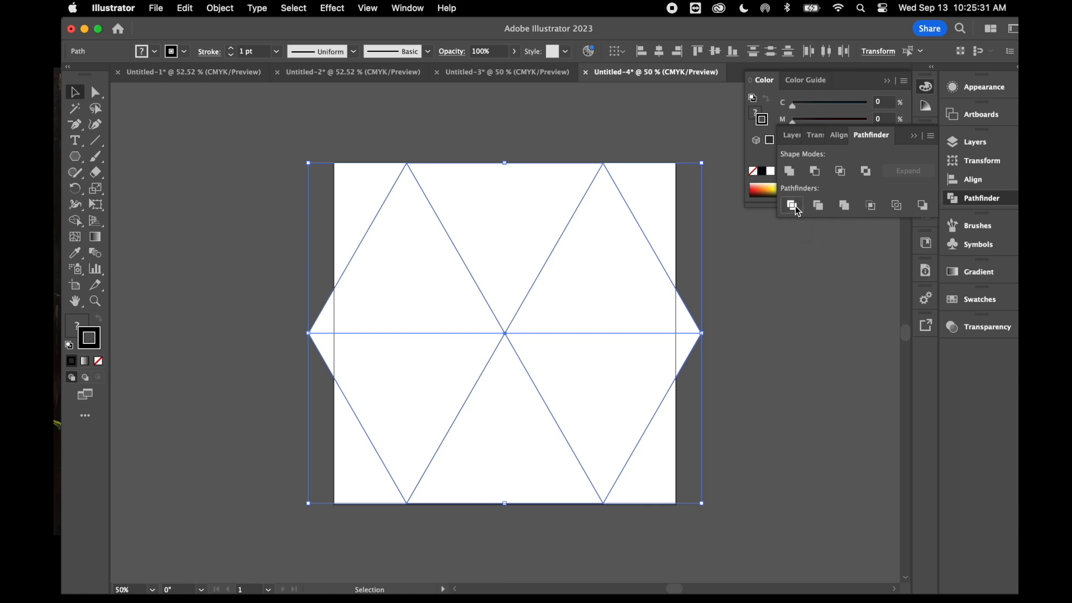
left_click(796, 207)
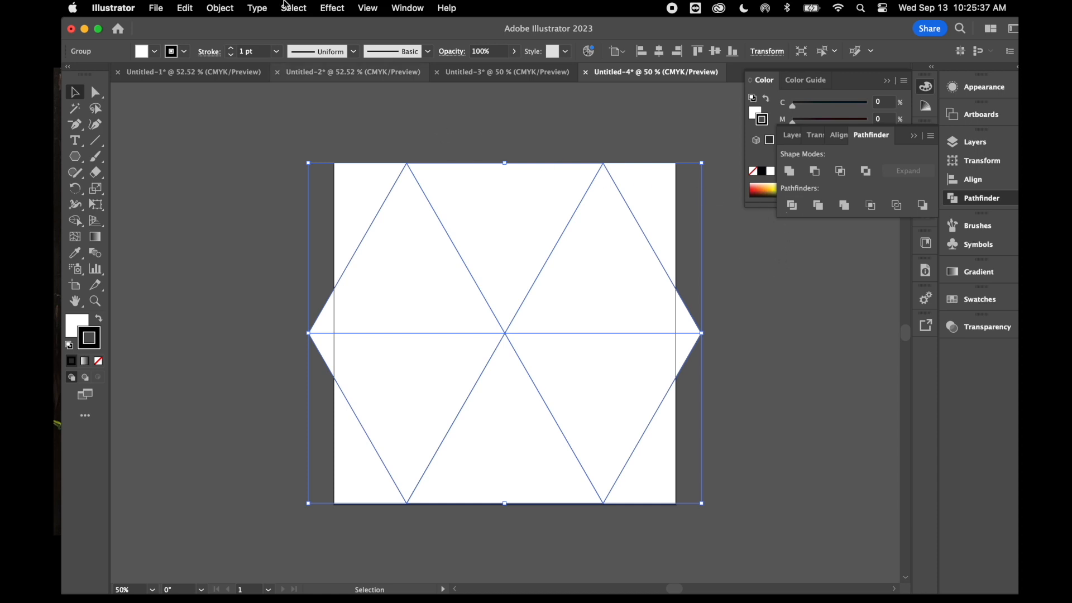
left_click(218, 10)
left_click(235, 114)
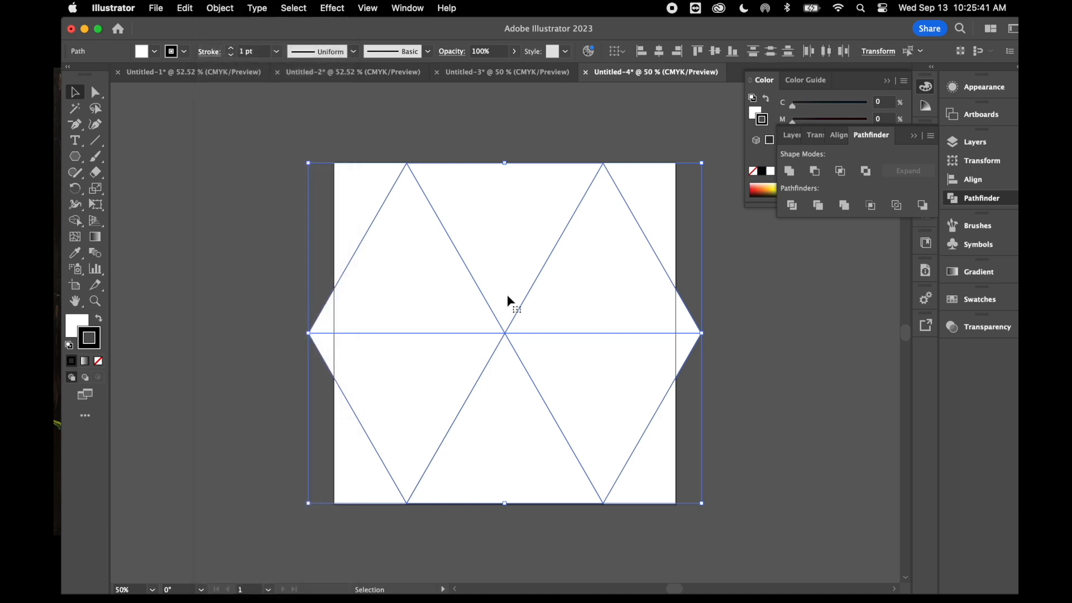
right_click(507, 294)
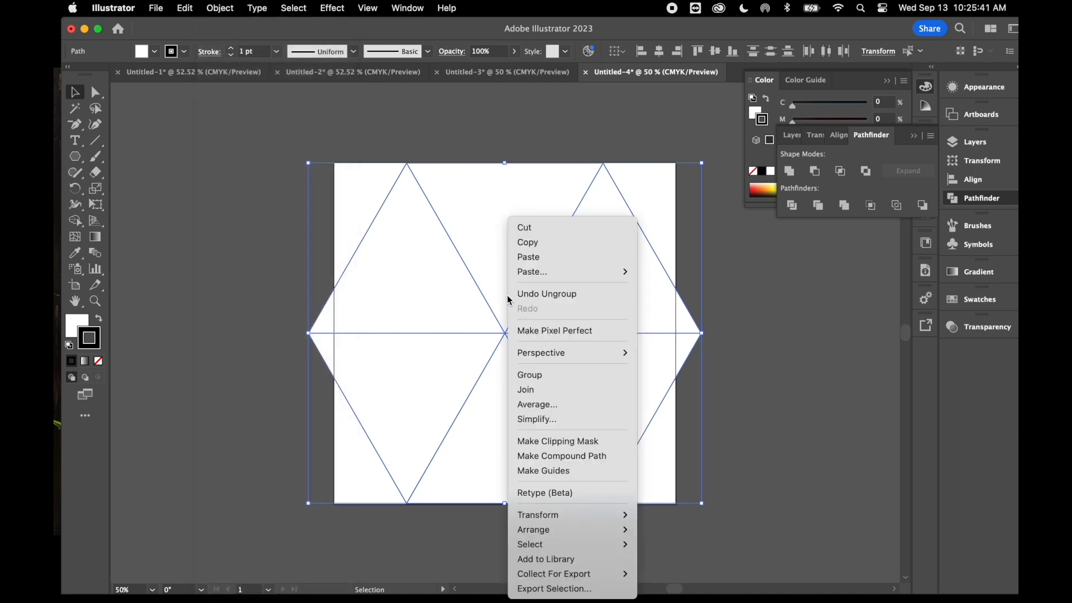
left_click(419, 138)
left_click(420, 139)
- Move each of the six triangles outward from the centre to test that they are separate pieces
left_click_drag(498, 227, 514, 155)
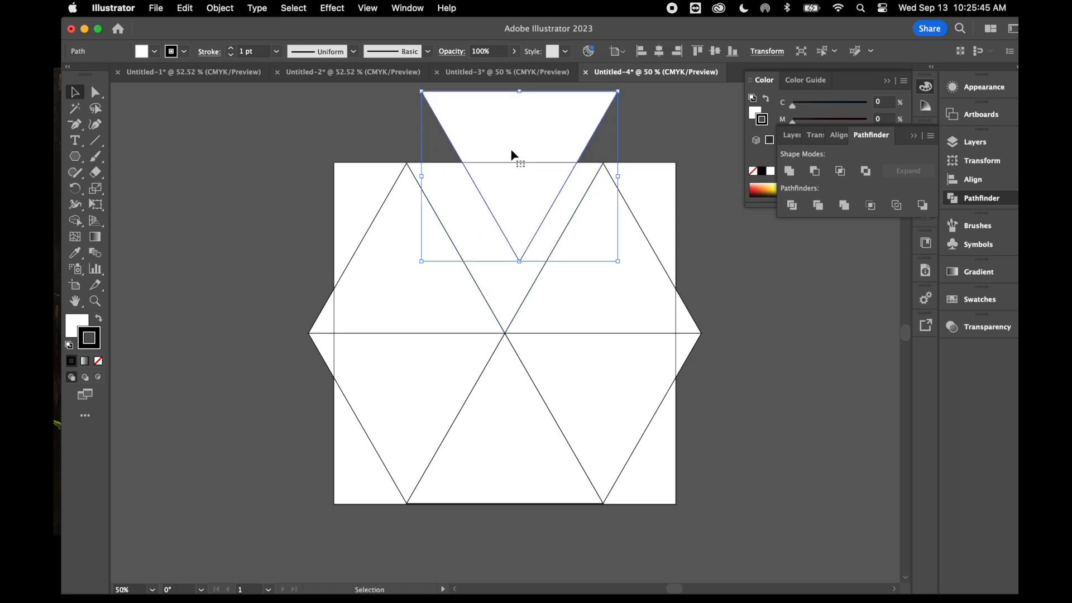
left_click_drag(603, 281, 672, 272)
left_click_drag(598, 424, 668, 419)
left_click_drag(539, 489, 539, 527)
left_click_drag(416, 378, 346, 377)
left_click_drag(390, 267, 353, 246)
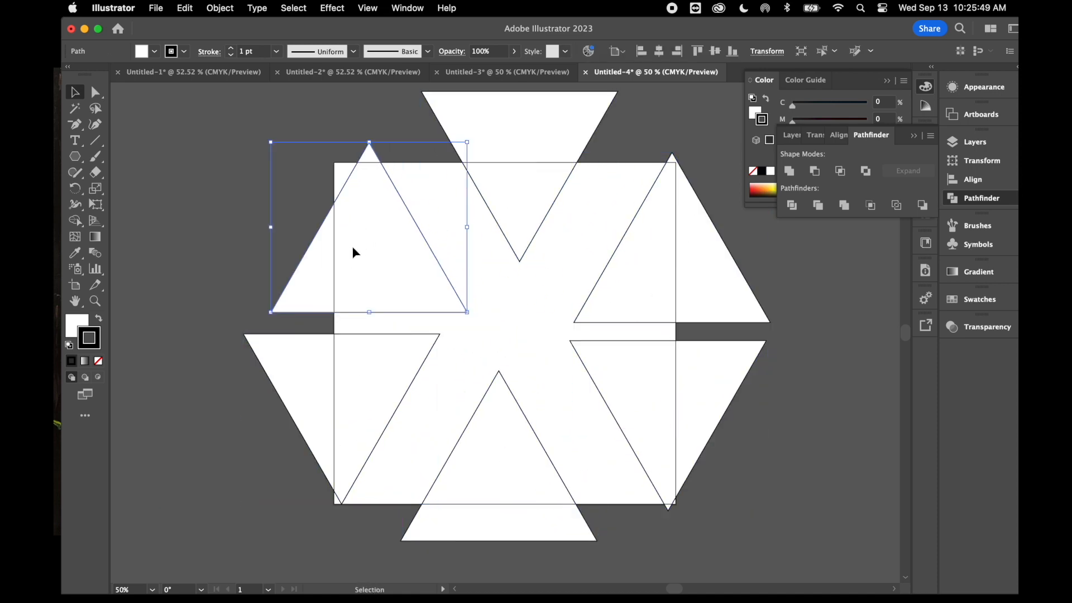
- Undo the moves of the six triangles
key("super+z")
key("super+z")
key("super+z")
key("super+z")
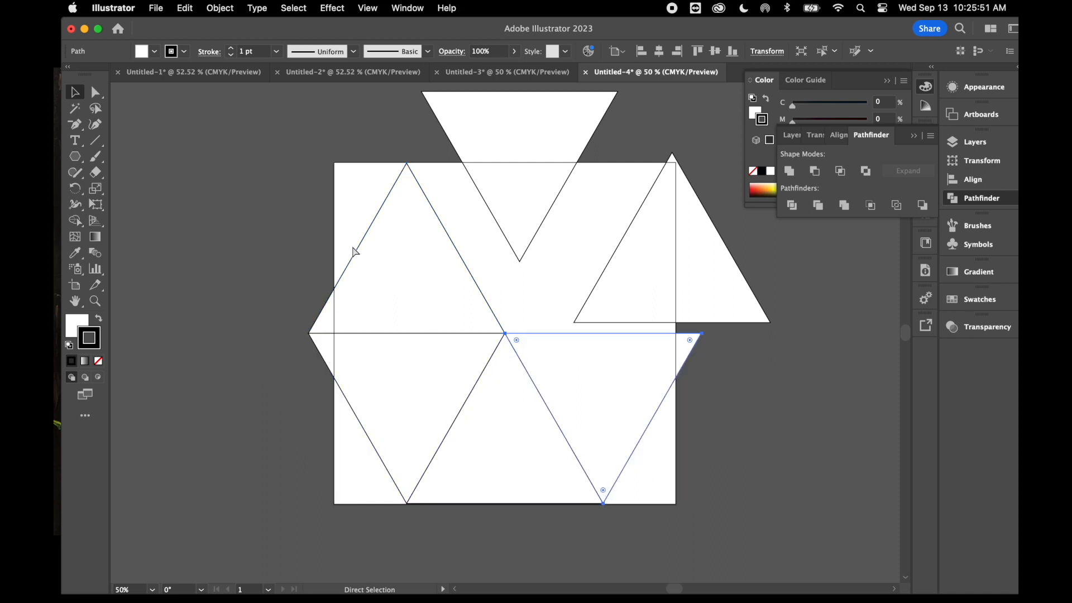
key("super+z")
key("super+z")
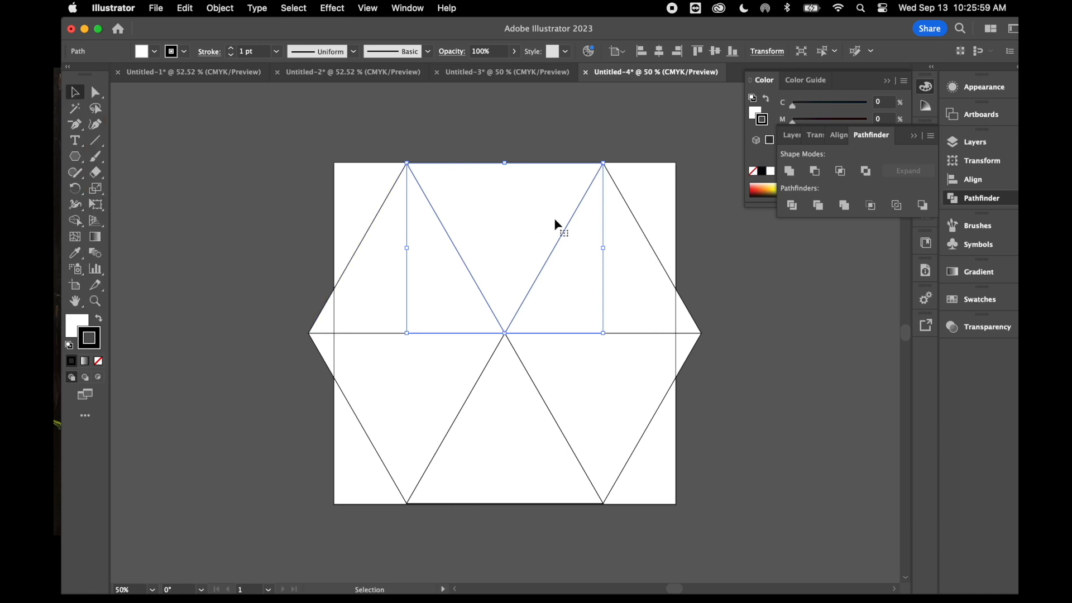
- Select only the top triangle of the divided hexagon
left_click(484, 139)
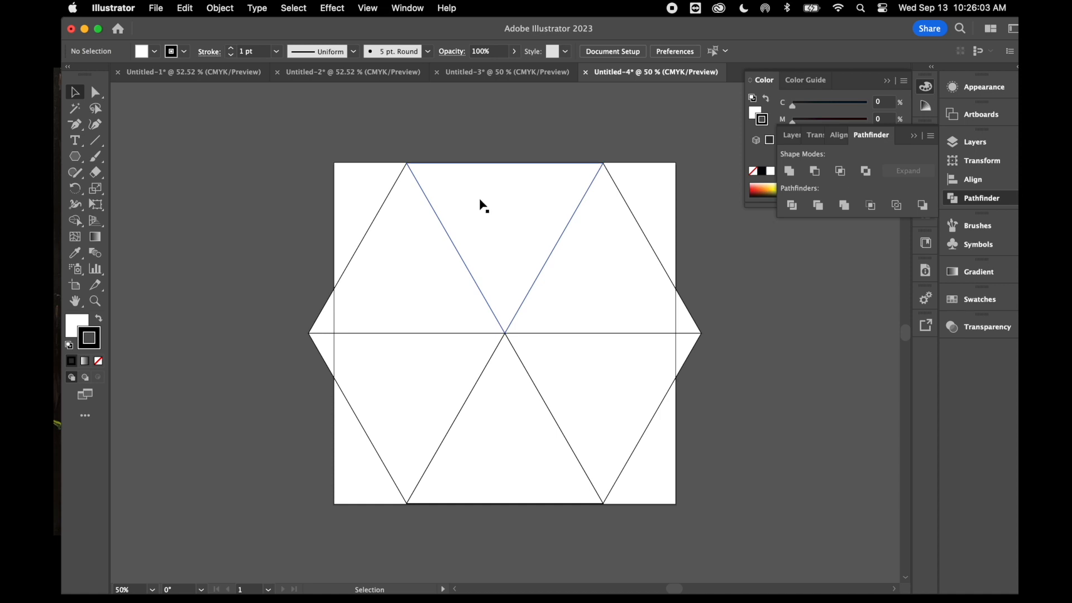
left_click(480, 200)
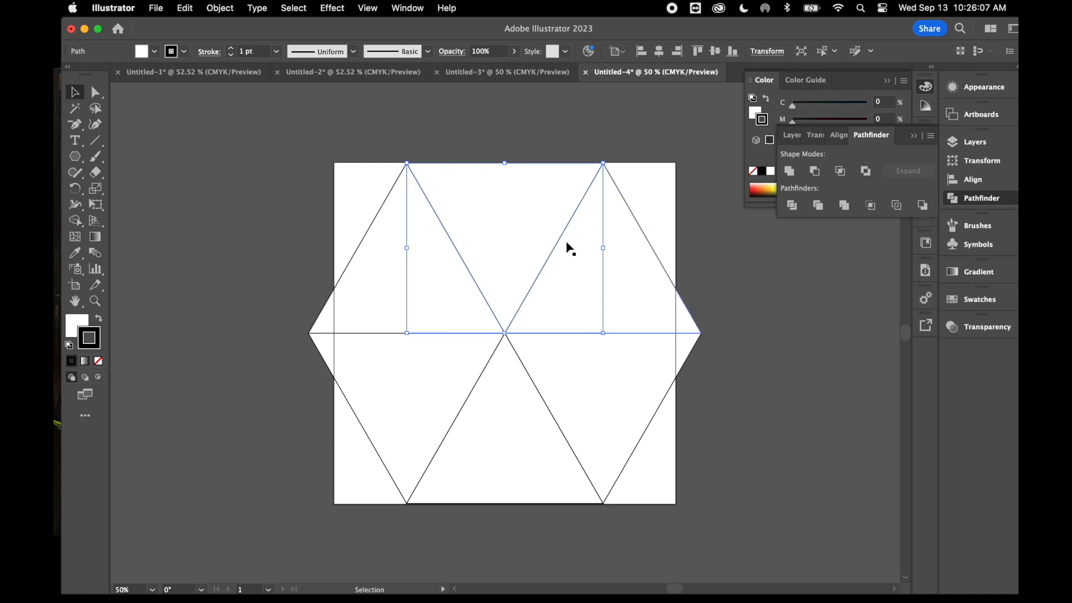
key("a")
key("v")
key("a")
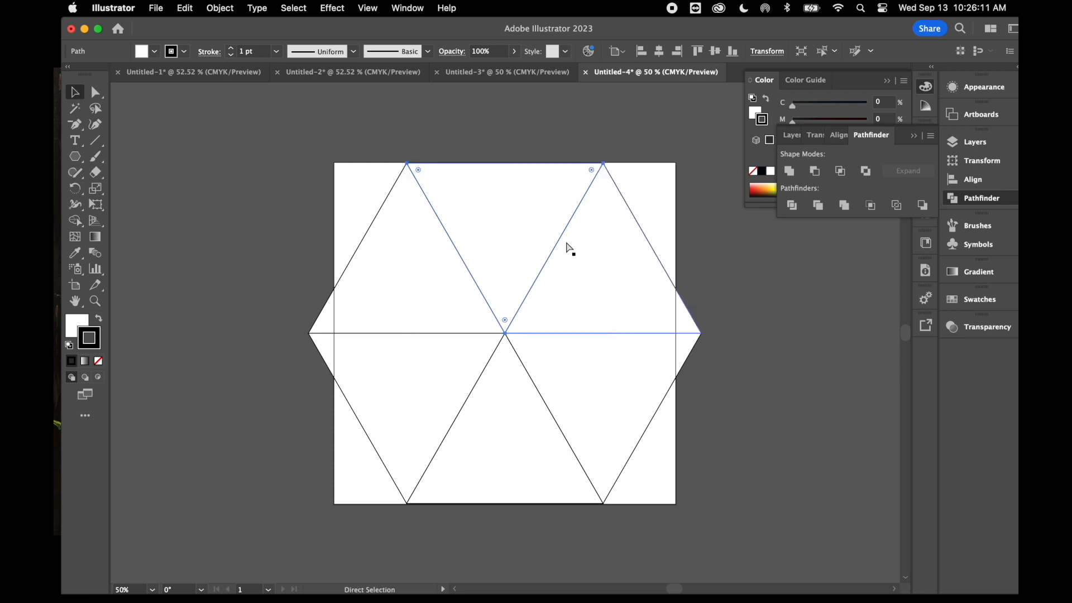
key("v")
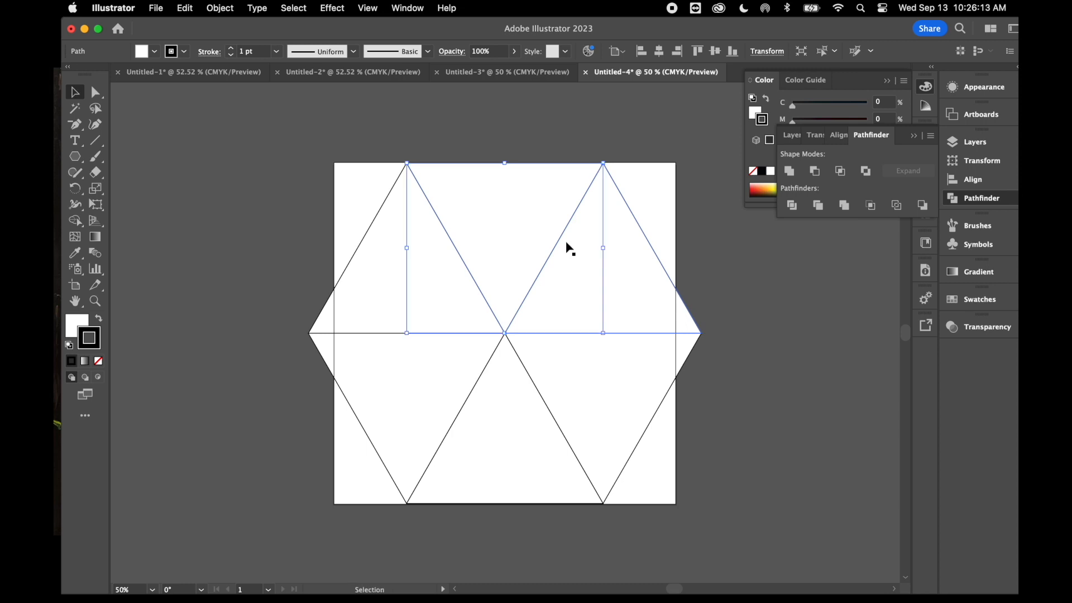
- Scale the two upper anchor points of the top triangle uniformly to 85%
left_click(104, 95)
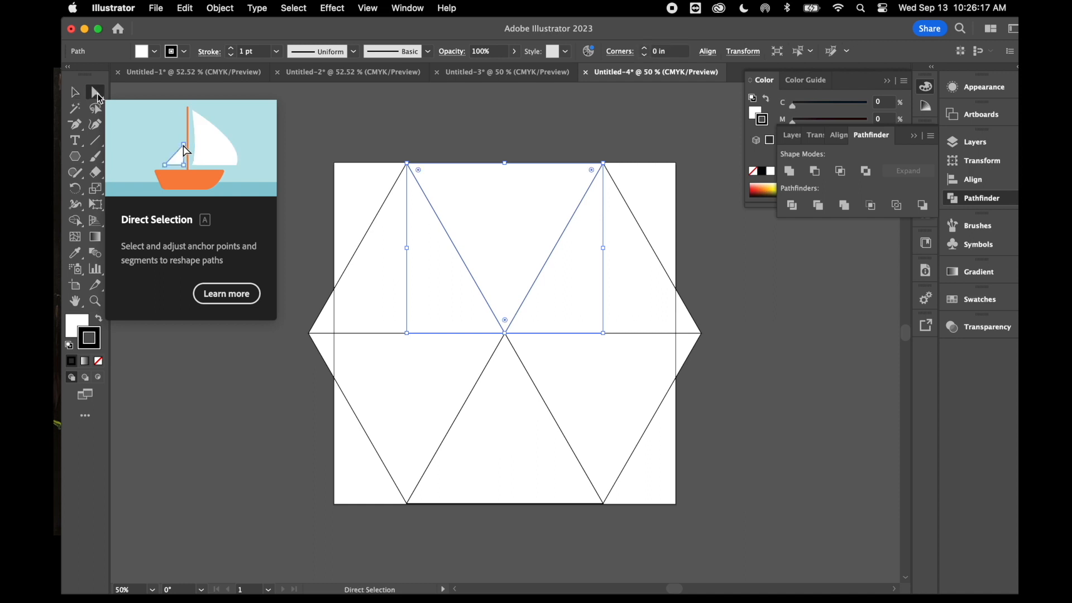
left_click(408, 164)
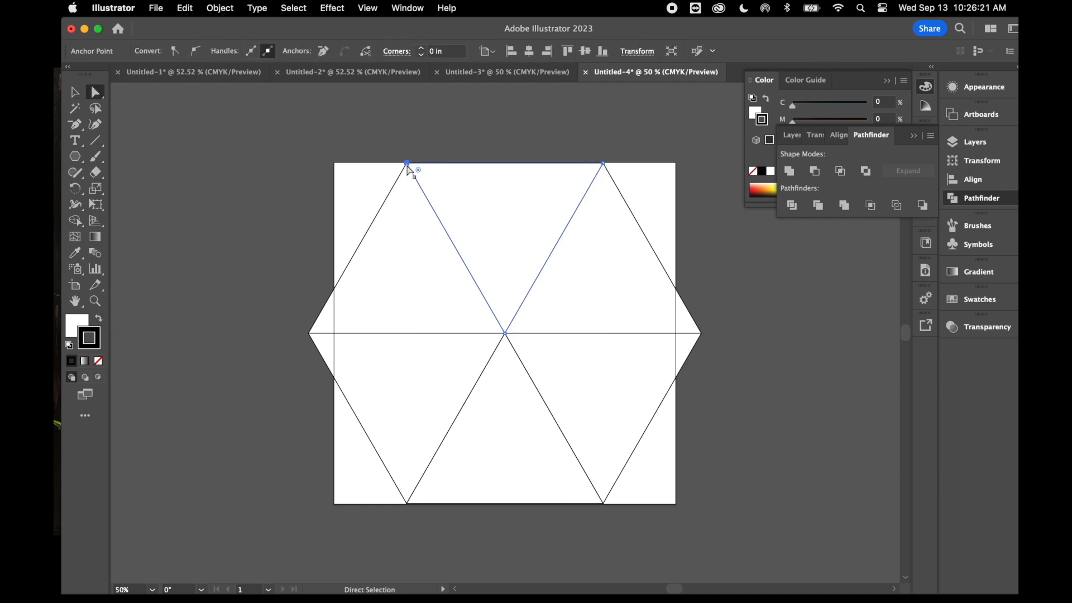
left_click(605, 166, "shift")
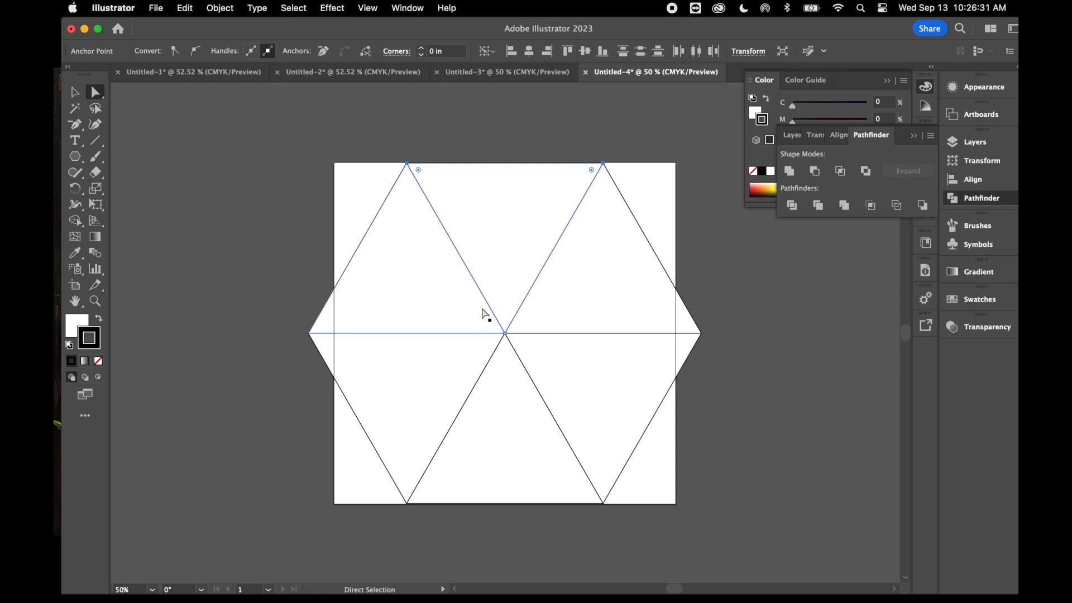
left_click(506, 333, "shift")
left_click(603, 163)
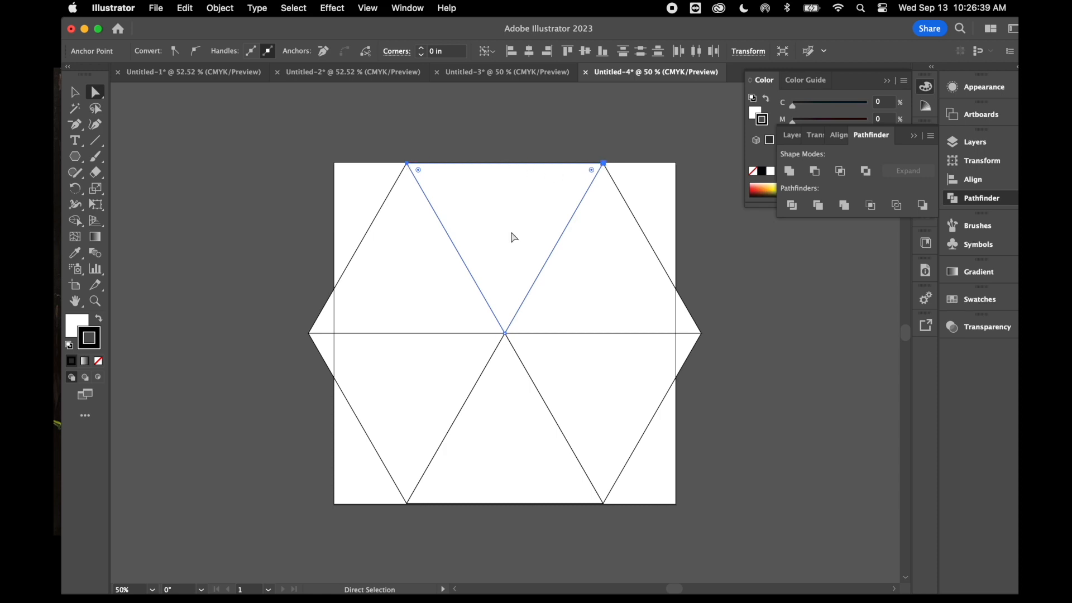
left_click(221, 9)
mouse_move(234, 27)
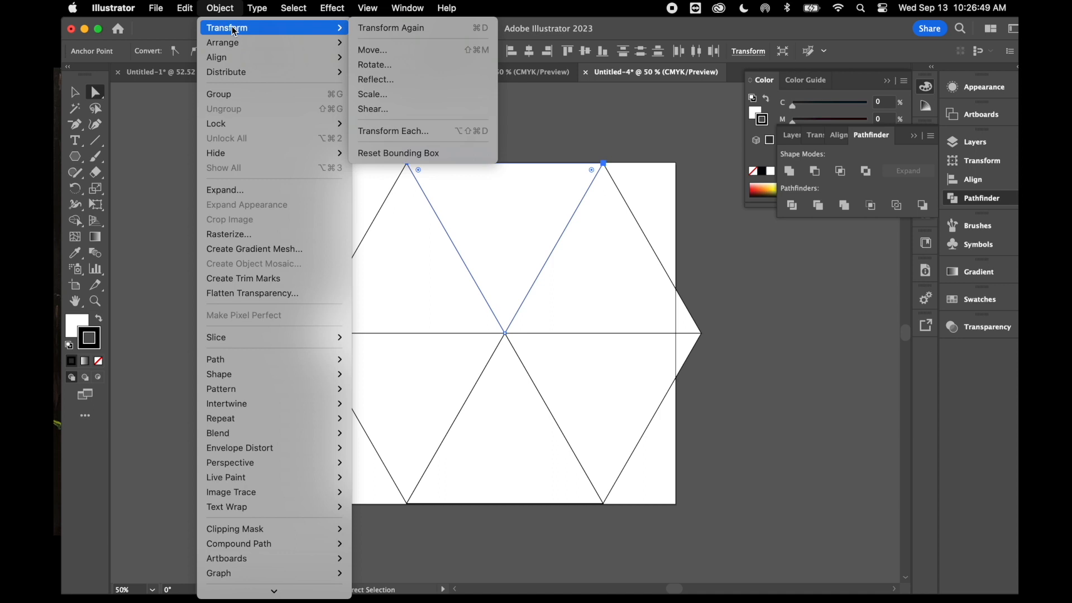
left_click(366, 94)
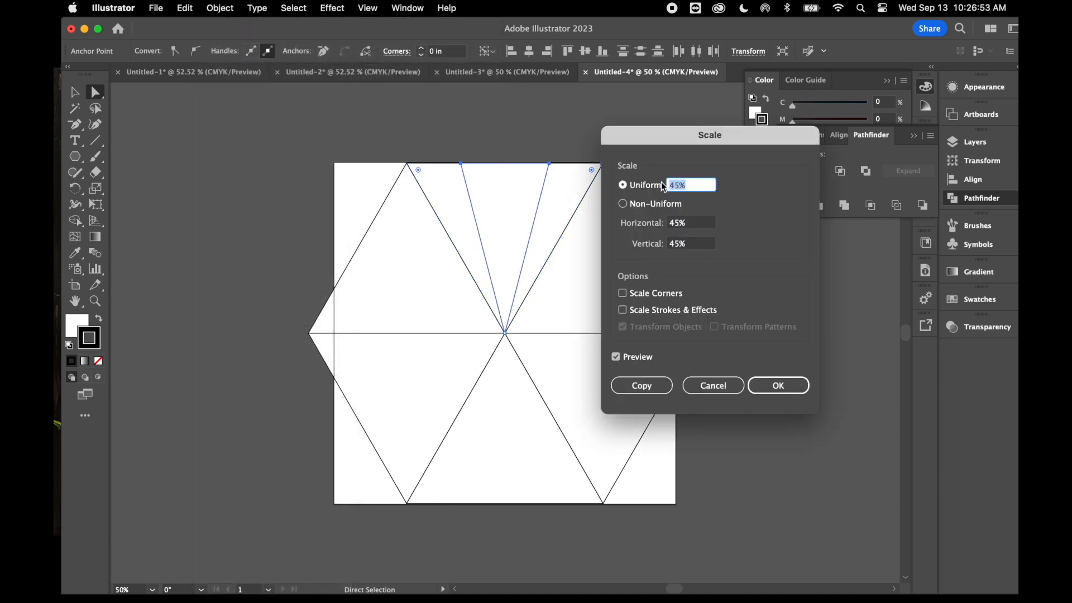
type("85")
left_click(781, 386)
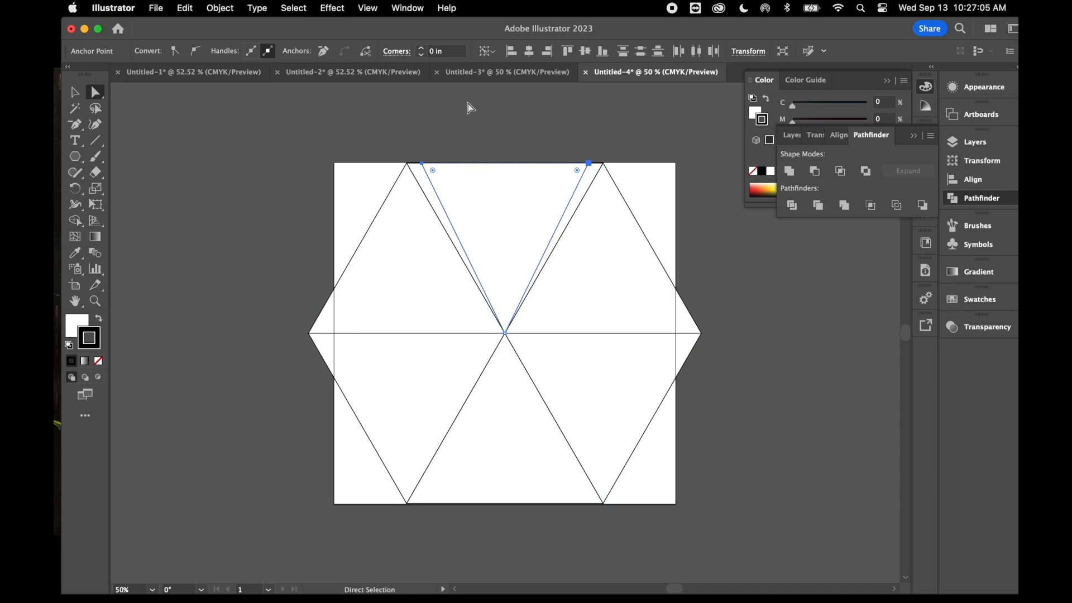
left_click(74, 92)
left_click(171, 163)
left_click(469, 184)
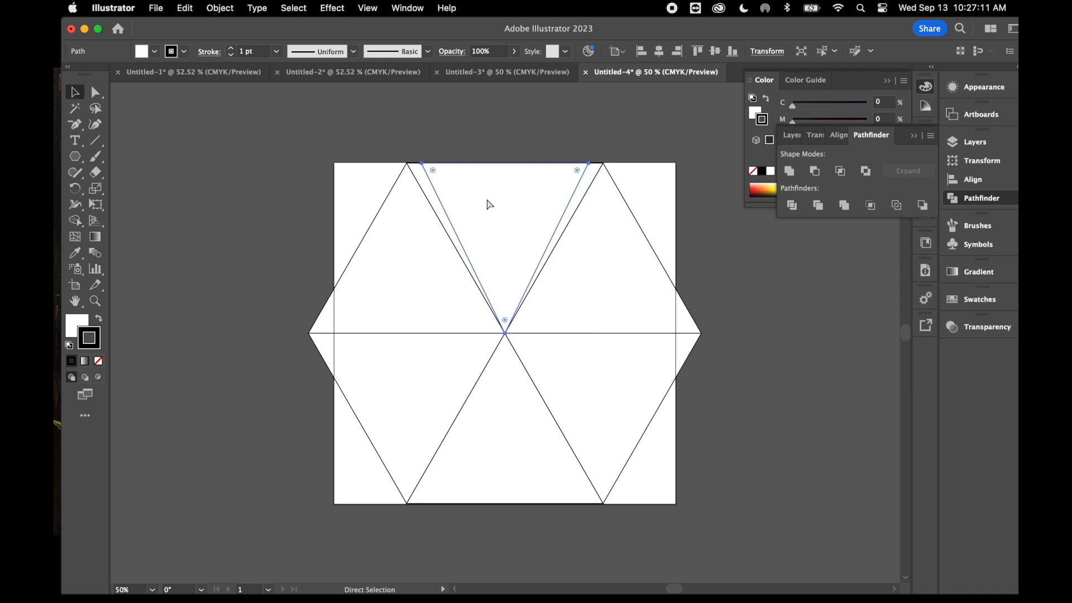
key("a")
key("v")
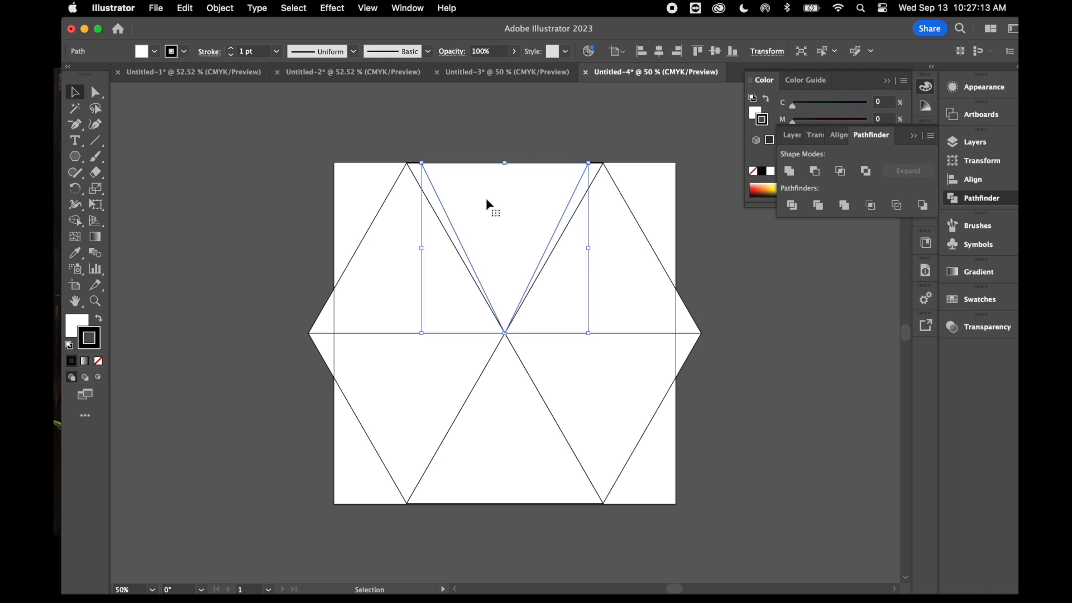
left_click(96, 92)
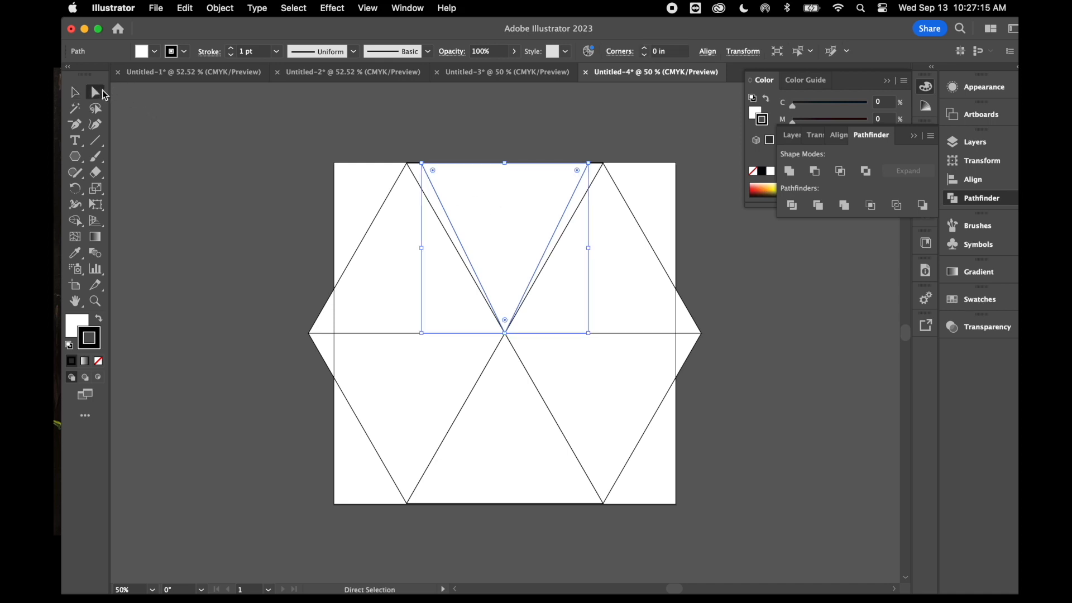
left_click(414, 126)
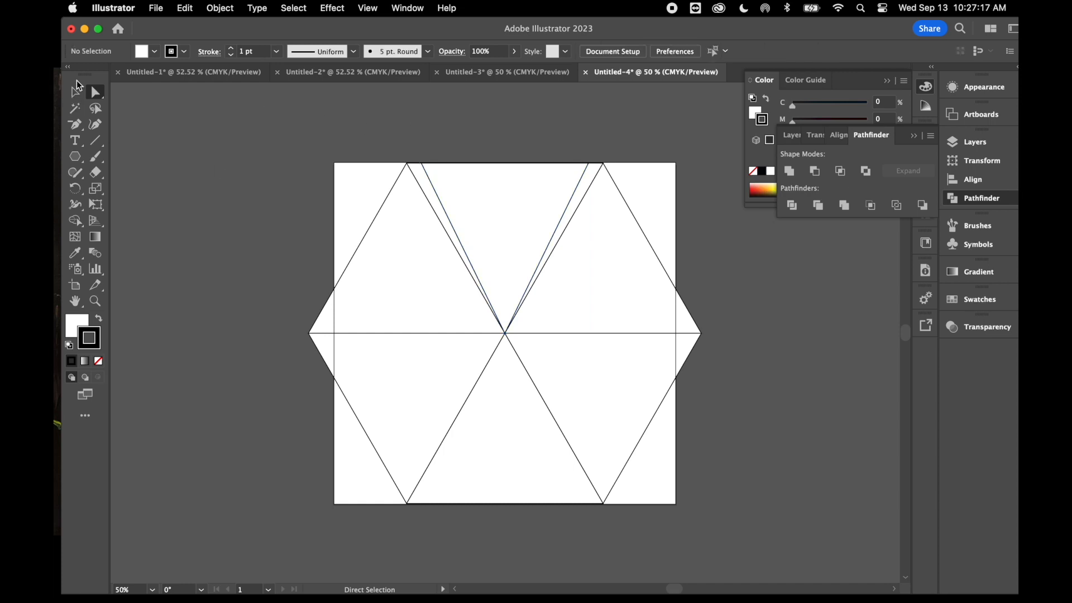
- Scale the two upper anchor points of the front triangle in the top section uniformly to 75%
left_click(421, 163)
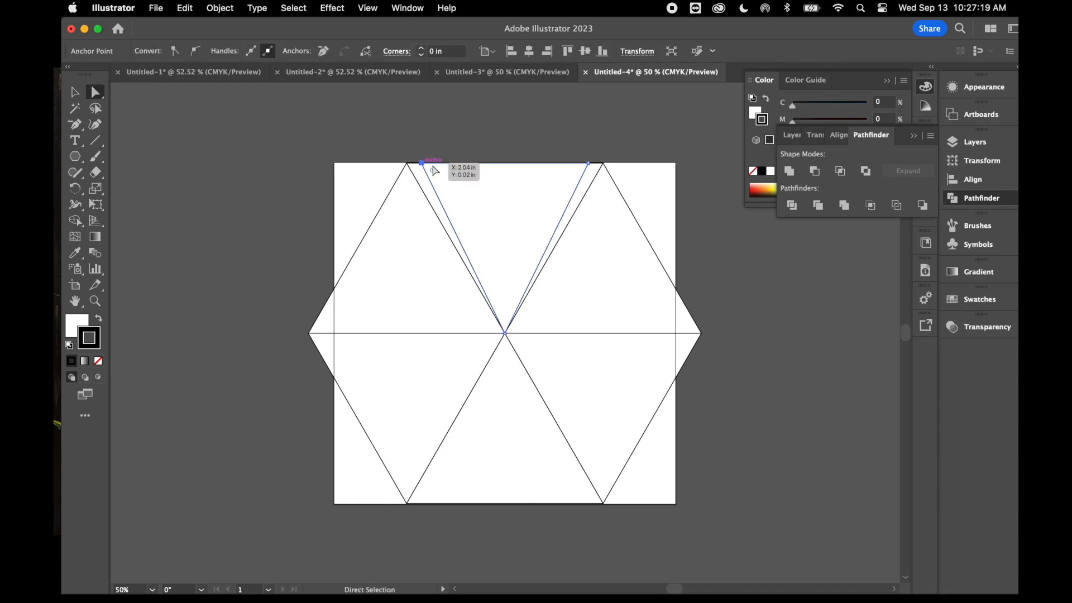
left_click(590, 164, "shift")
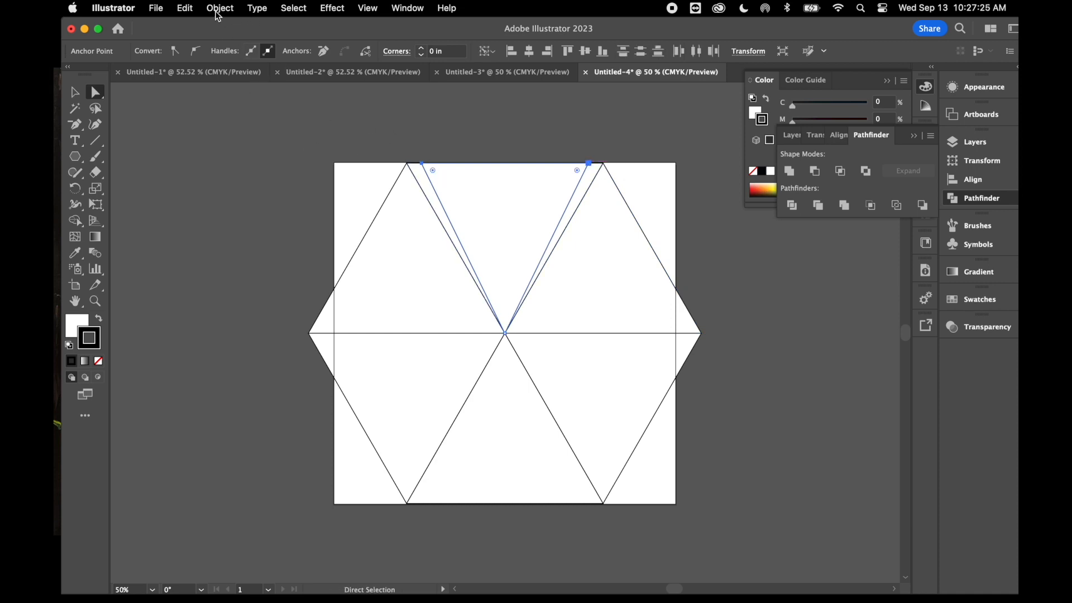
left_click(231, 17)
mouse_move(237, 29)
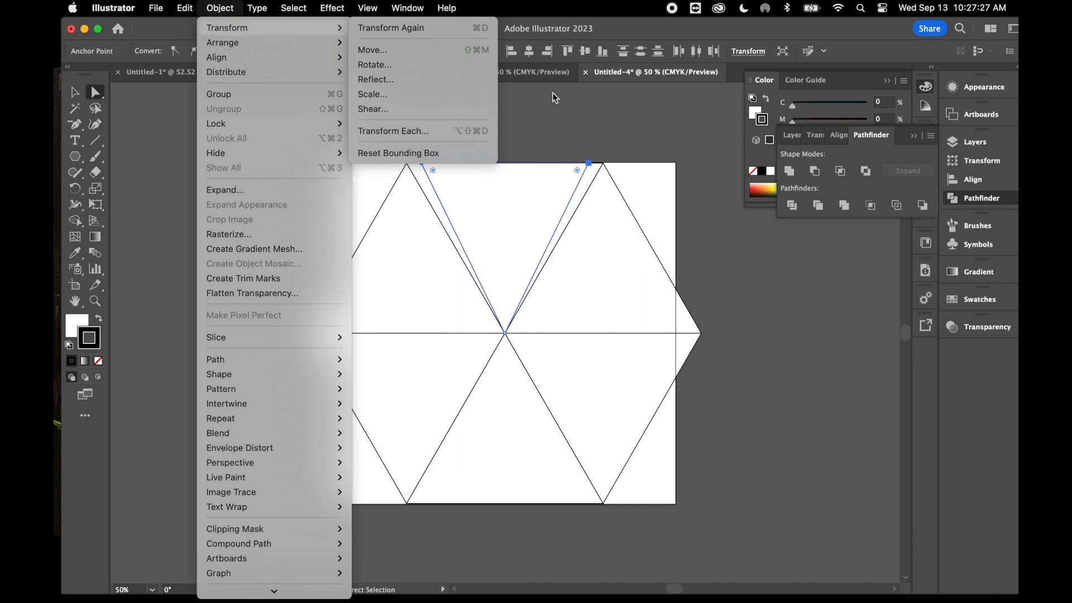
right_click(549, 117)
mouse_move(600, 456)
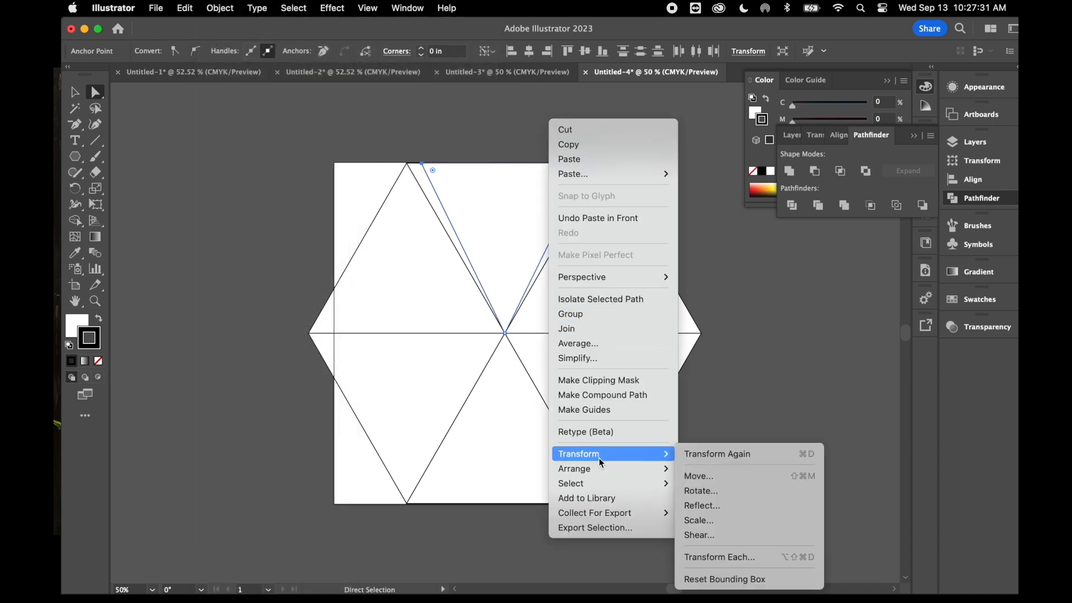
left_click(720, 519)
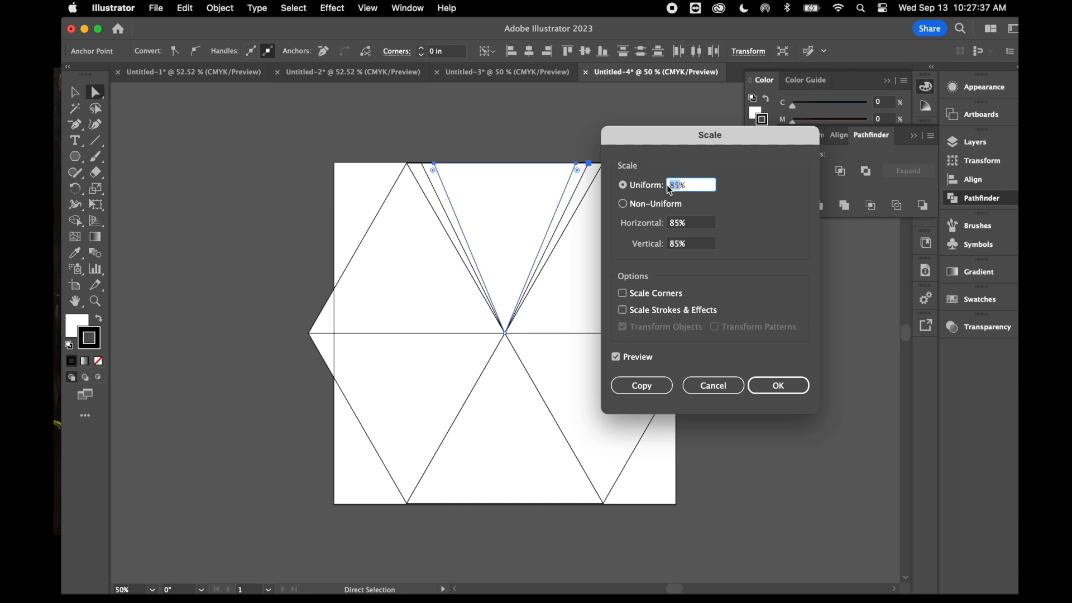
type("75")
left_click(783, 391)
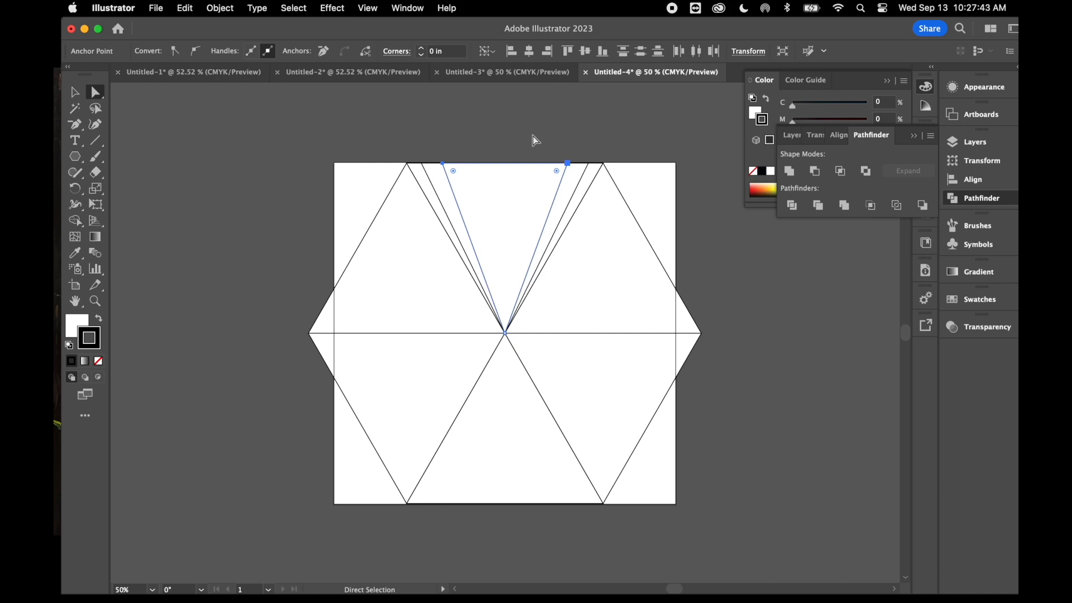
- Select the whole innermost top triangle and paste a copy of it in front
left_click(519, 191)
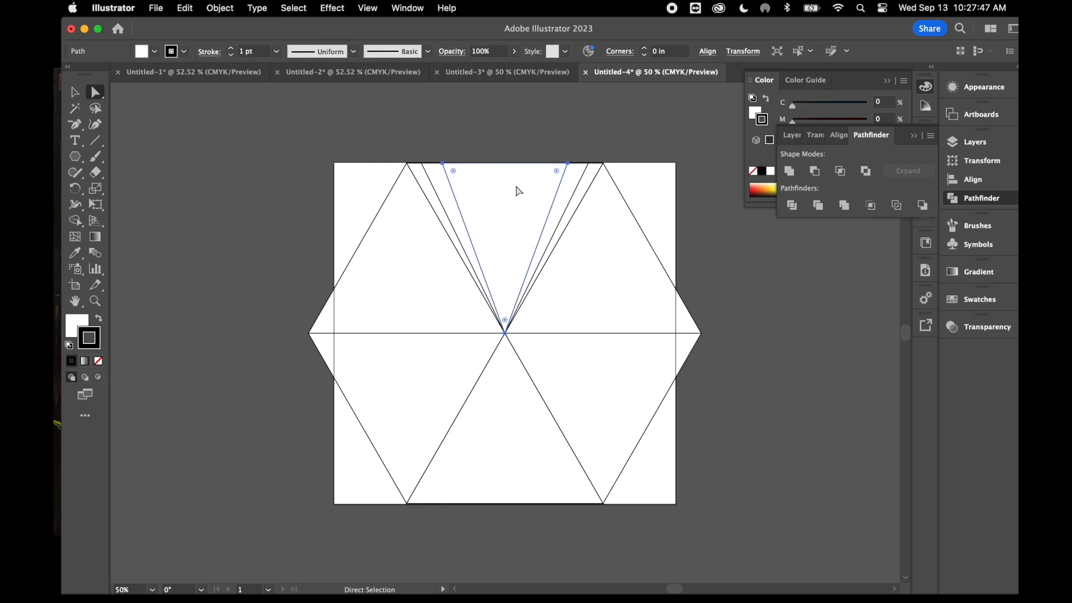
left_click(74, 92)
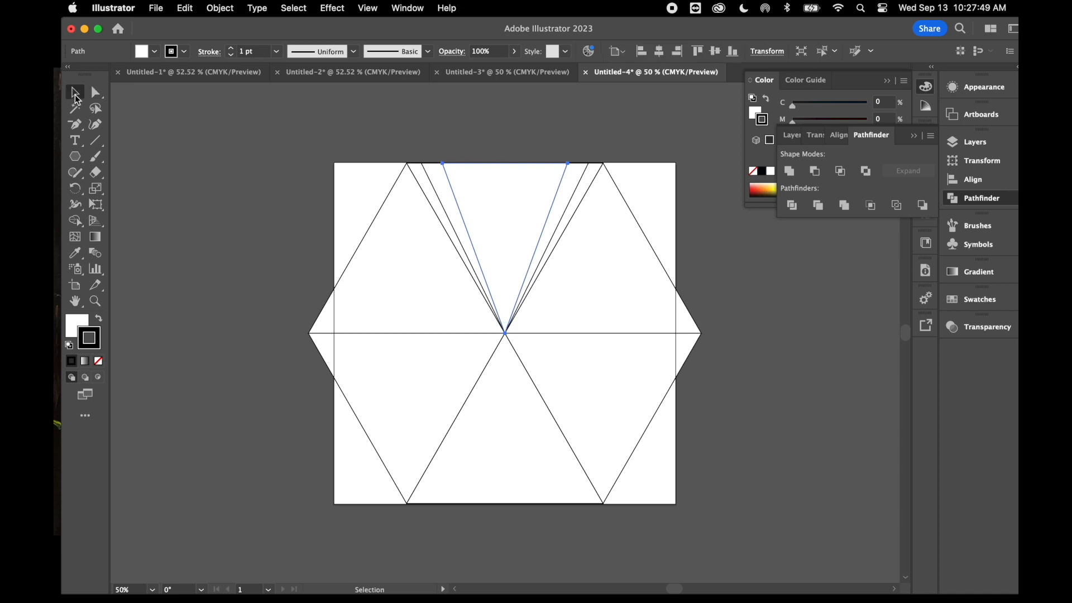
key("a")
key("v")
key("a")
key("v")
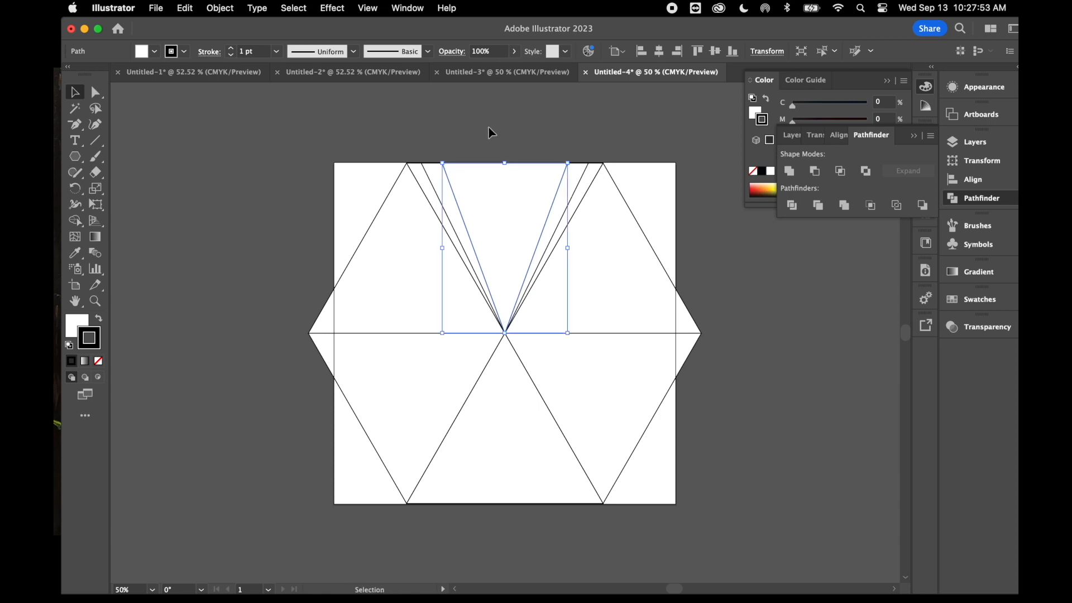
- Create a narrower copy of the innermost top triangle by scaling its two upper anchor points uniformly to 45%, and clear the selection
left_click(97, 95)
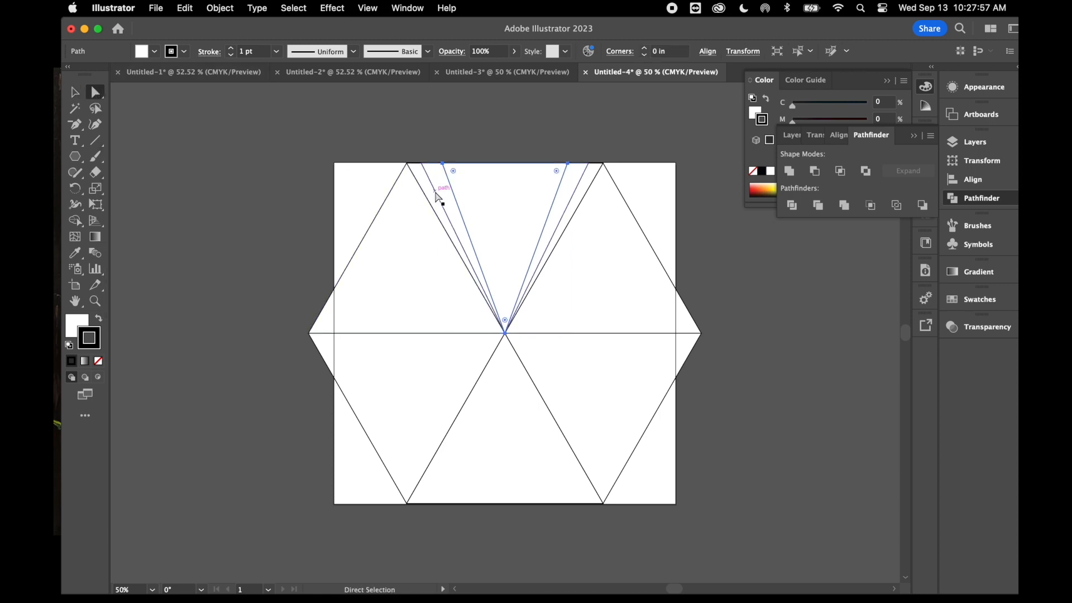
left_click(444, 166)
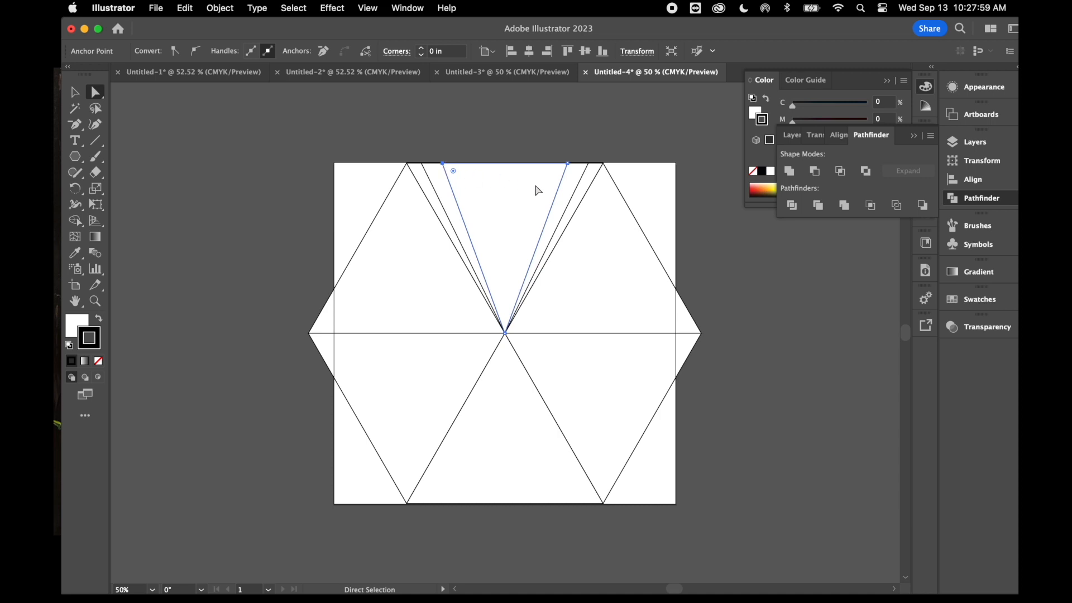
left_click(568, 163)
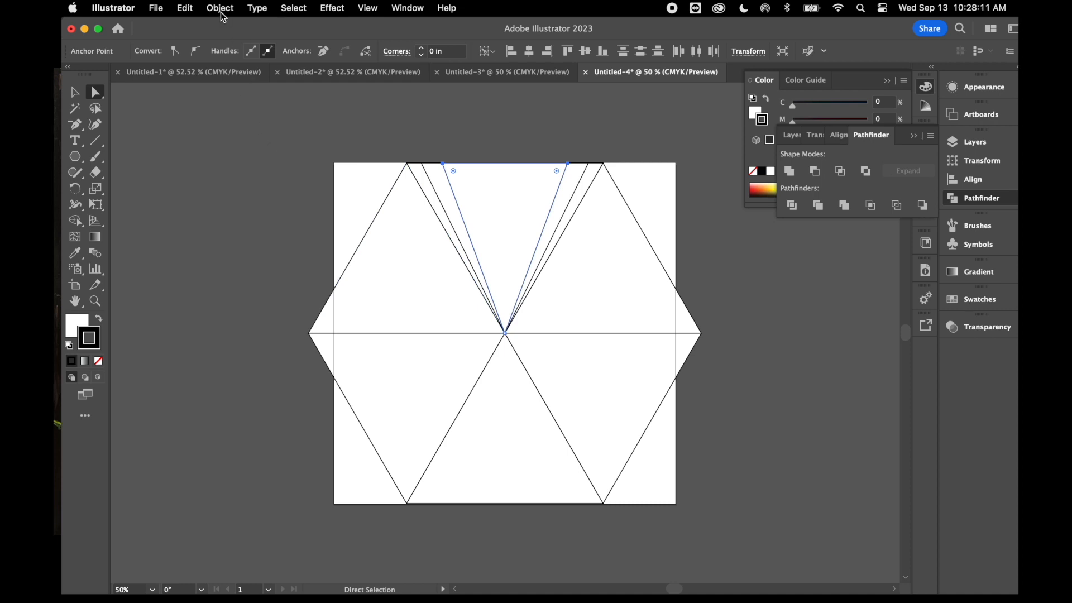
right_click(248, 180)
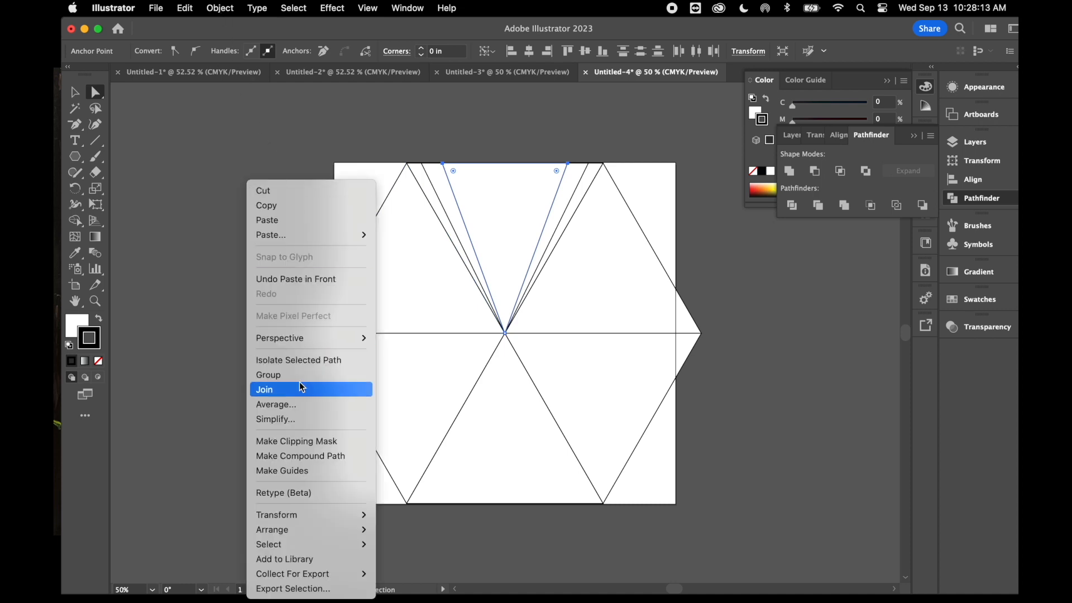
mouse_move(317, 516)
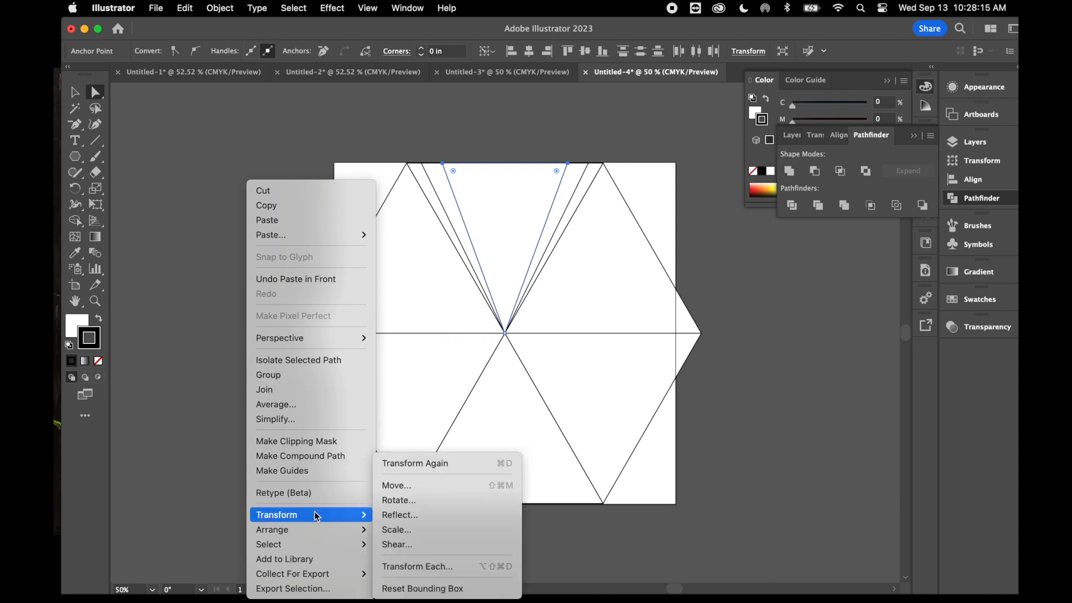
left_click(422, 528)
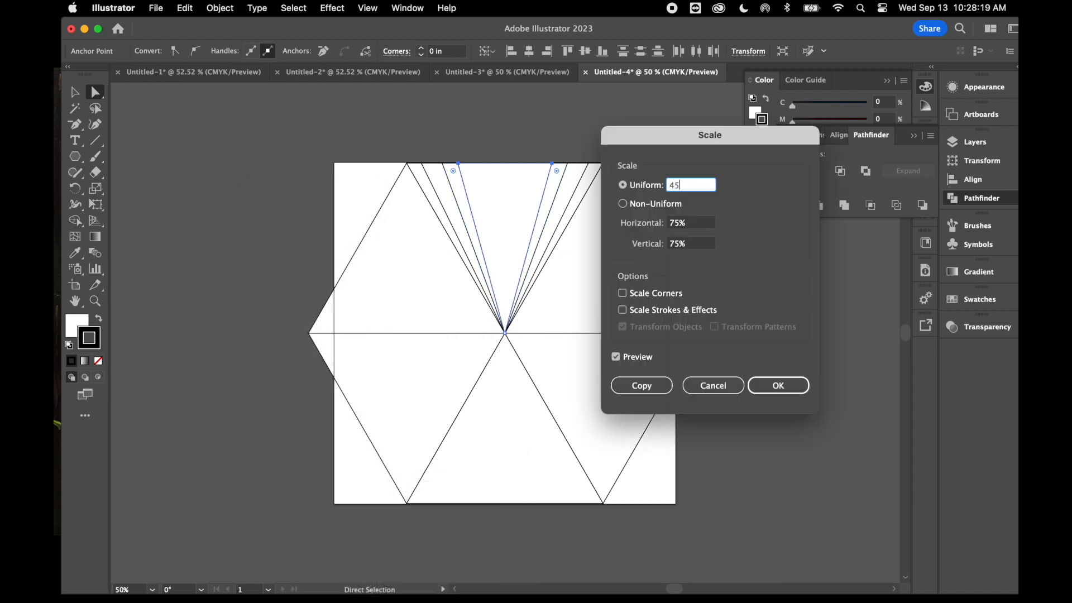
left_click(642, 386)
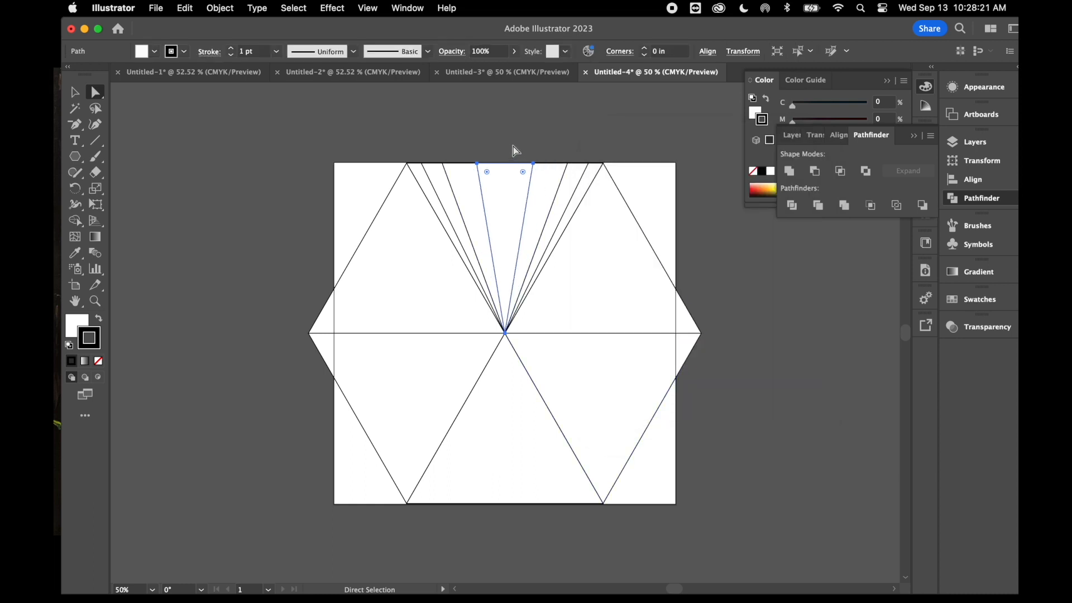
left_click(512, 145)
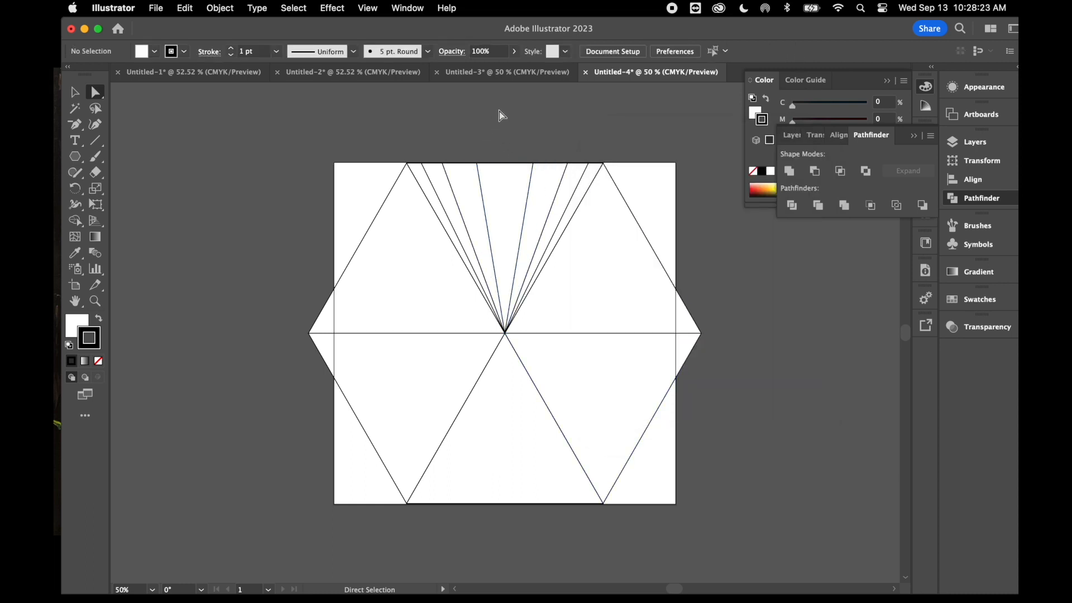
- Fill the outermost top triangle with the pure yellow swatch, give it a white stroke, and deselect it
left_click(423, 177)
left_click(74, 91)
left_click(407, 149)
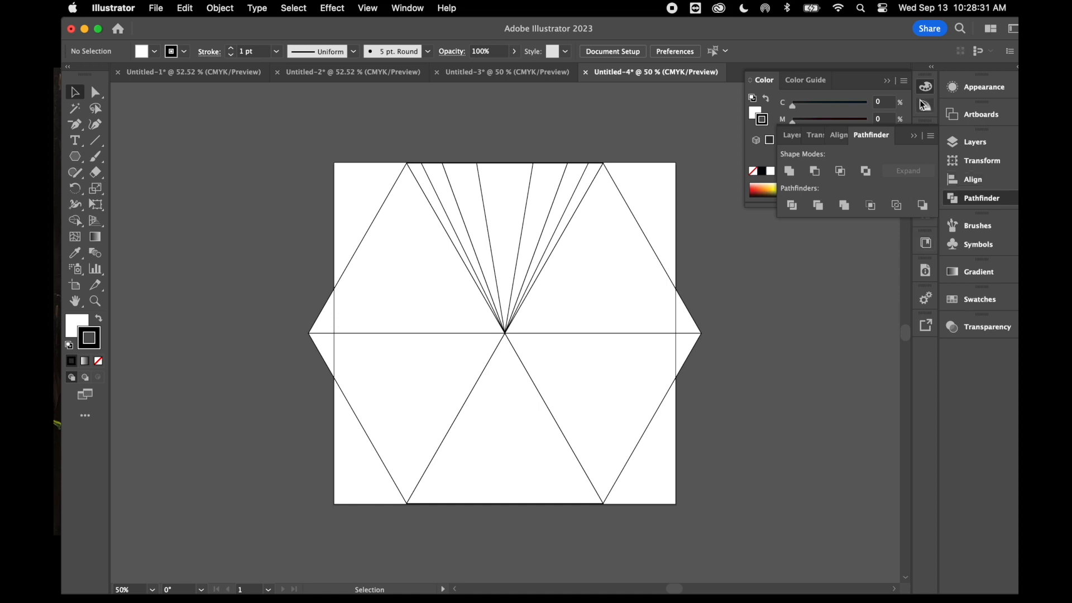
left_click(481, 185)
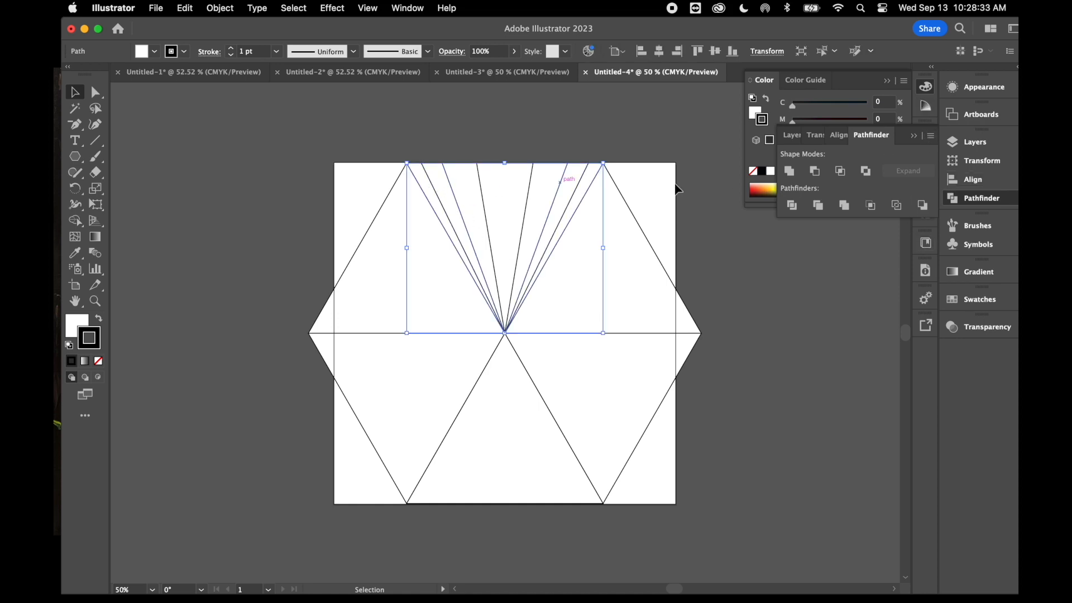
left_click(914, 136)
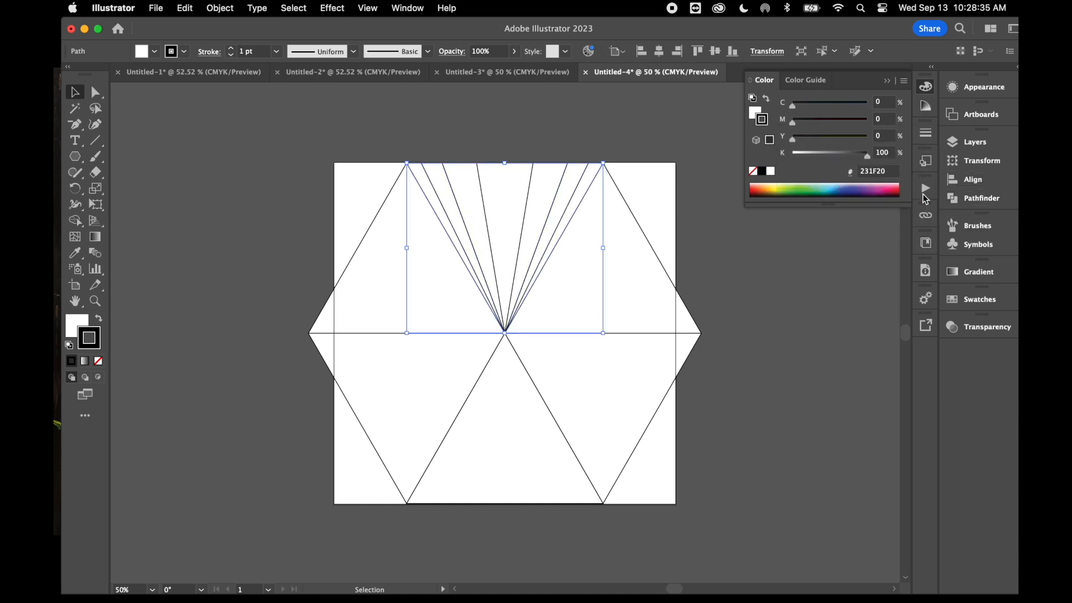
left_click(962, 302)
left_click(832, 335)
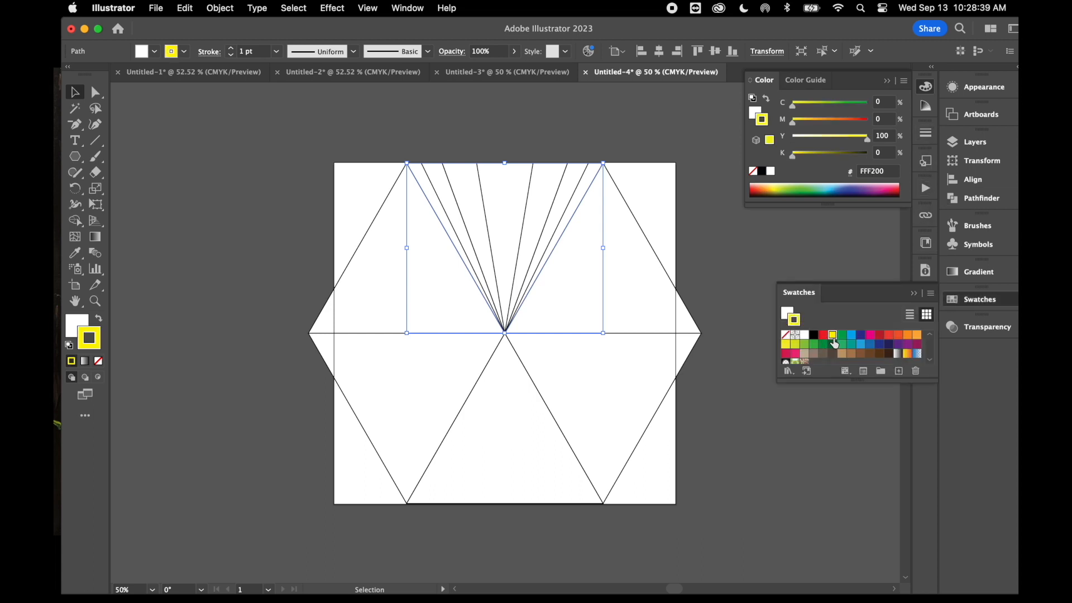
left_click(99, 320)
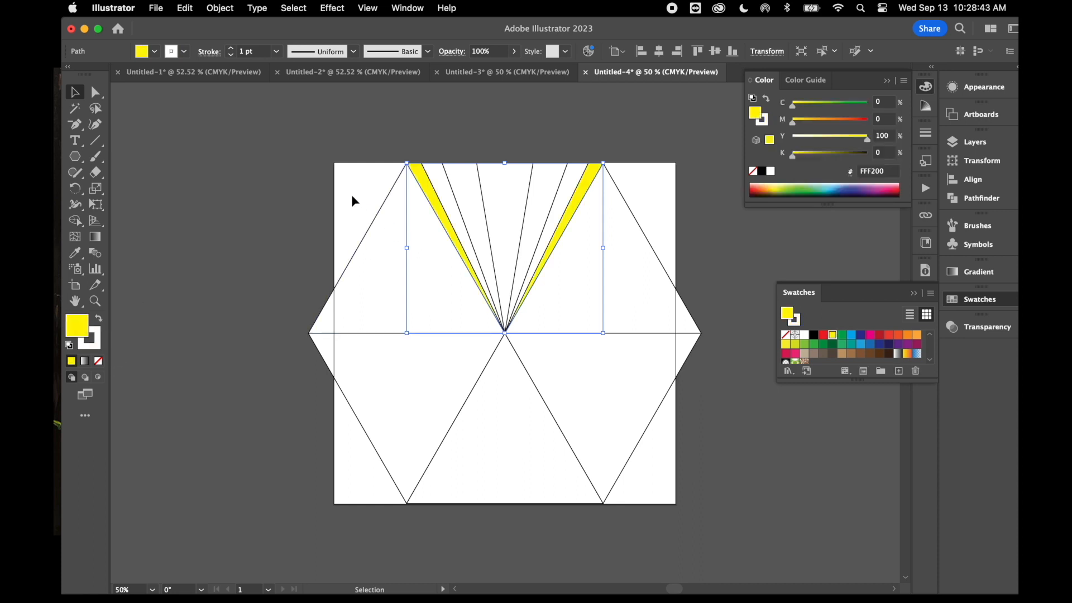
left_click(329, 198)
- Set the Color Guide to the Monochromatic harmony rule based on yellow
left_click(416, 184)
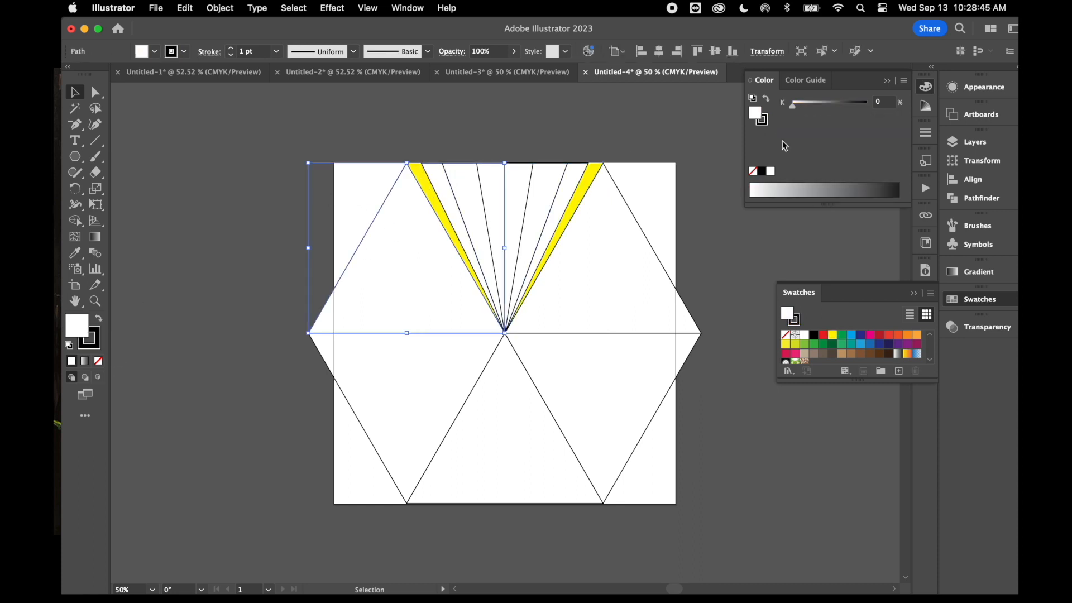
left_click(925, 87)
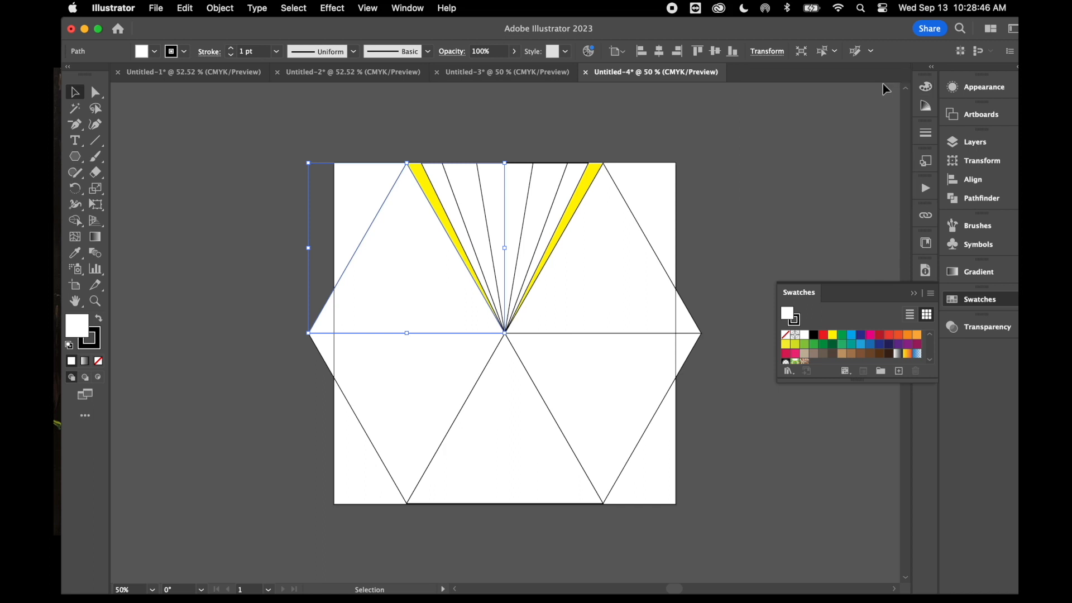
left_click(924, 108)
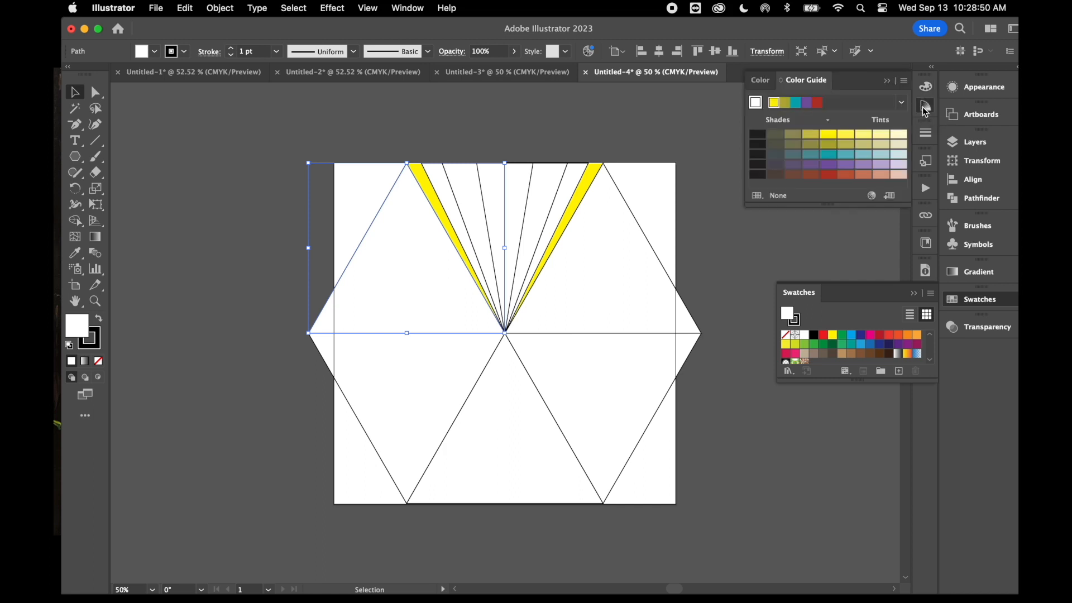
left_click(409, 9)
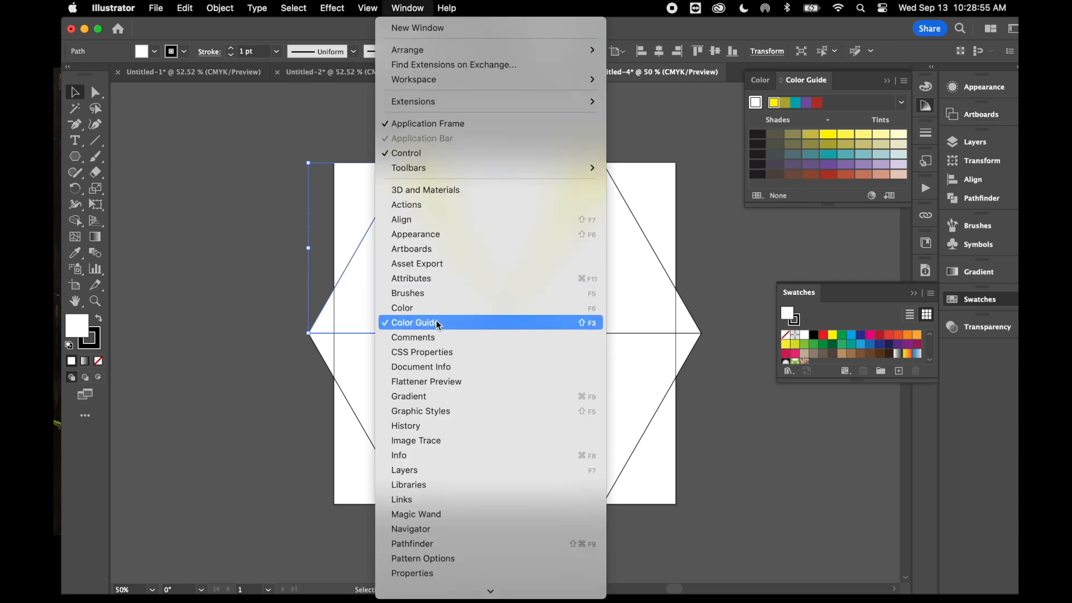
left_click(873, 111)
left_click(902, 106)
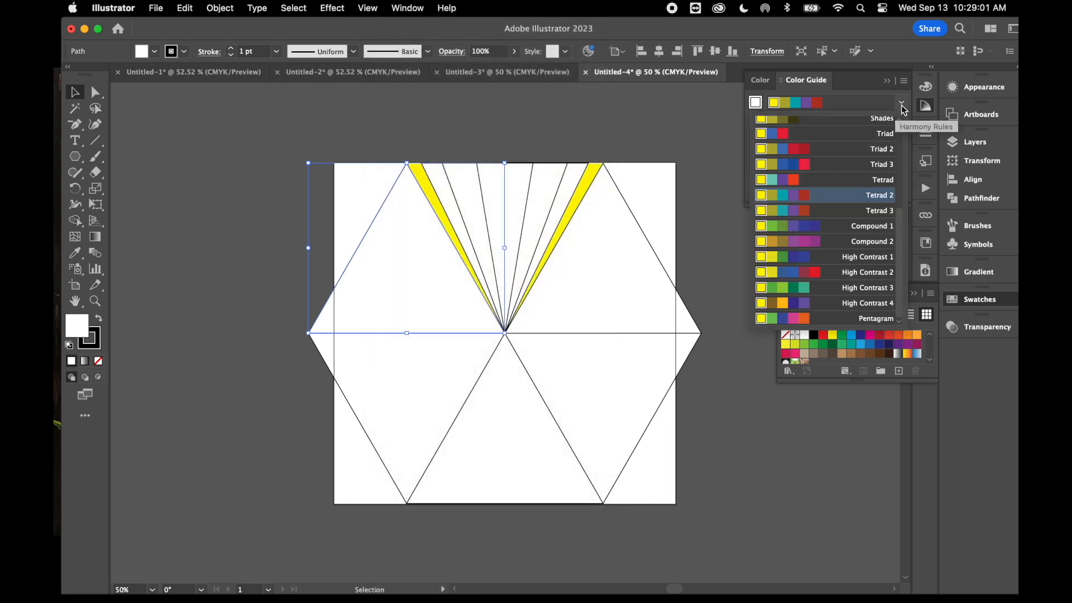
scroll(834, 240, "up", 5)
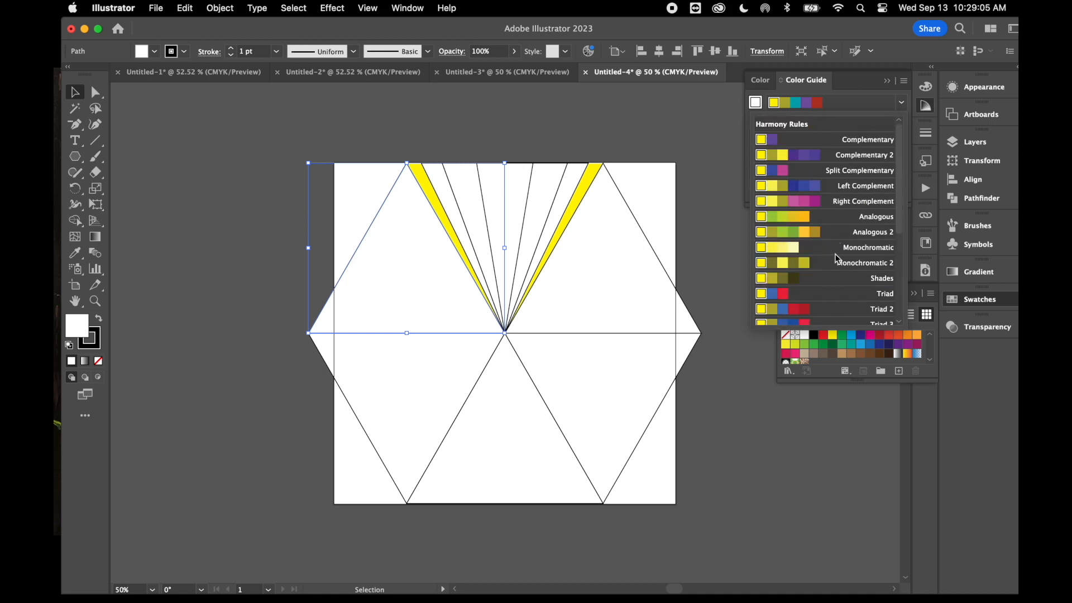
left_click(780, 250)
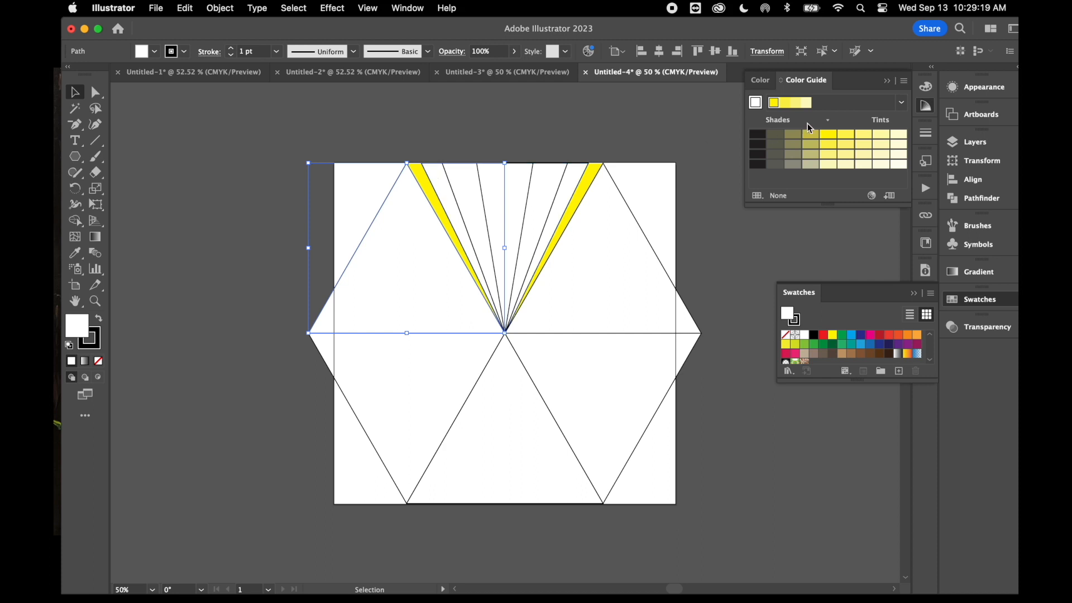
- Fill the three inner top triangles with the successively lighter yellows of the harmony group, using the palest for the innermost one
left_click(447, 199)
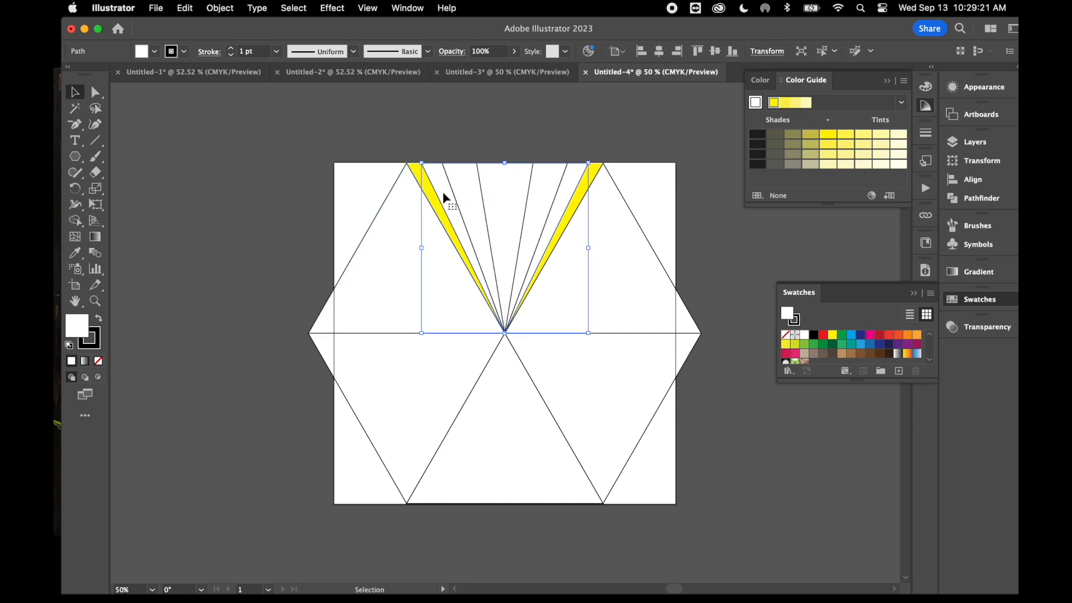
left_click(787, 105)
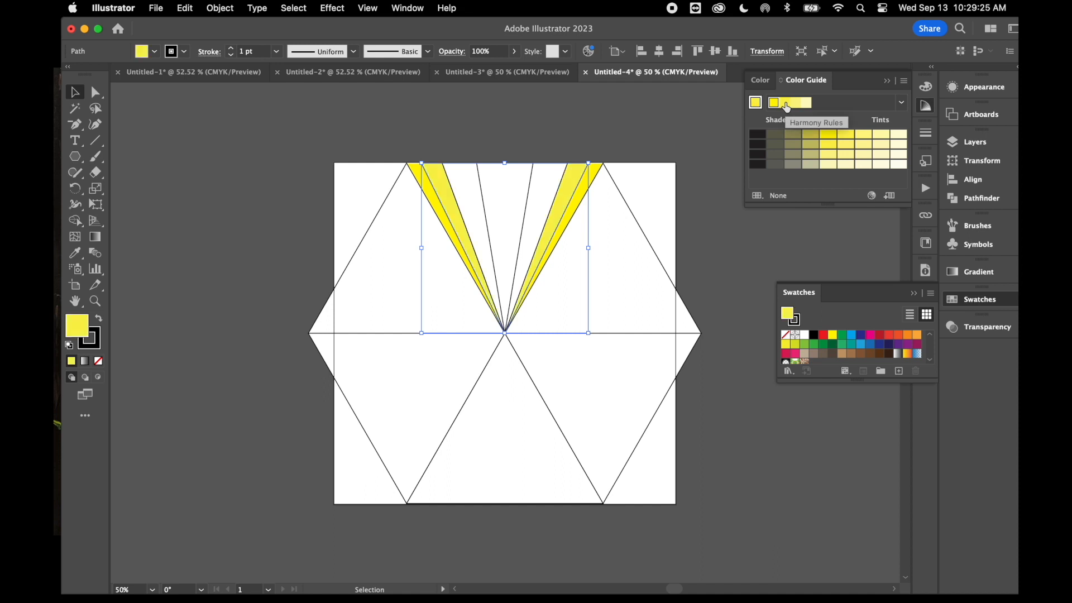
left_click(474, 194)
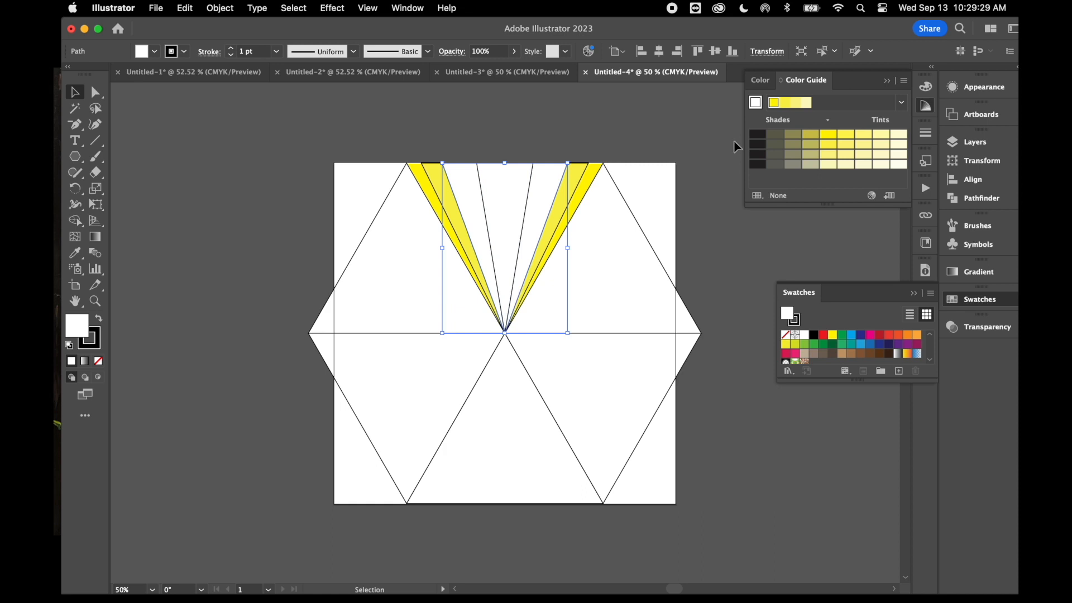
left_click(798, 109)
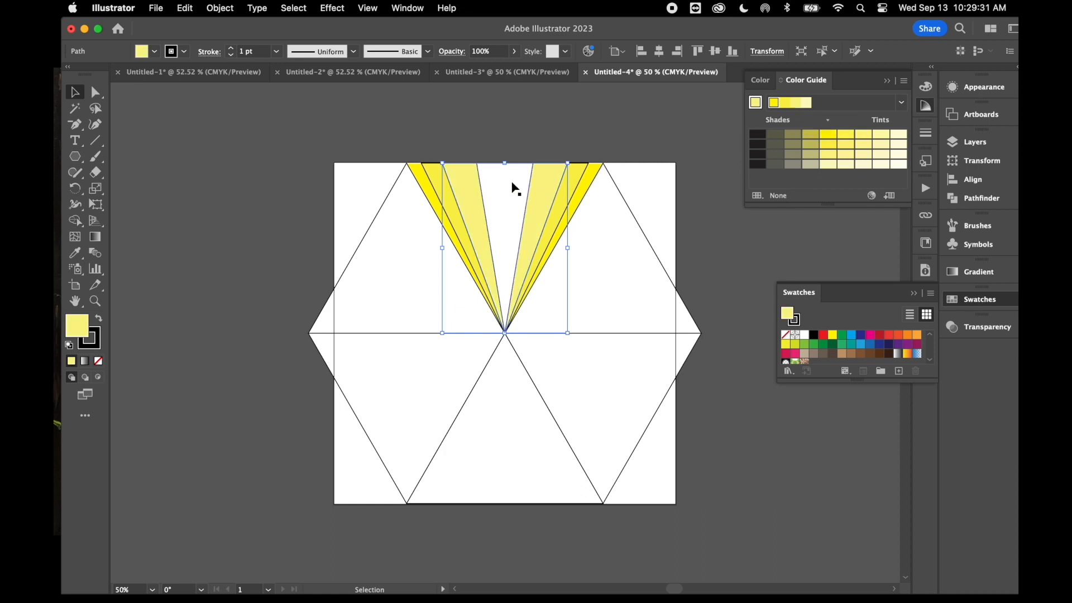
left_click(529, 178)
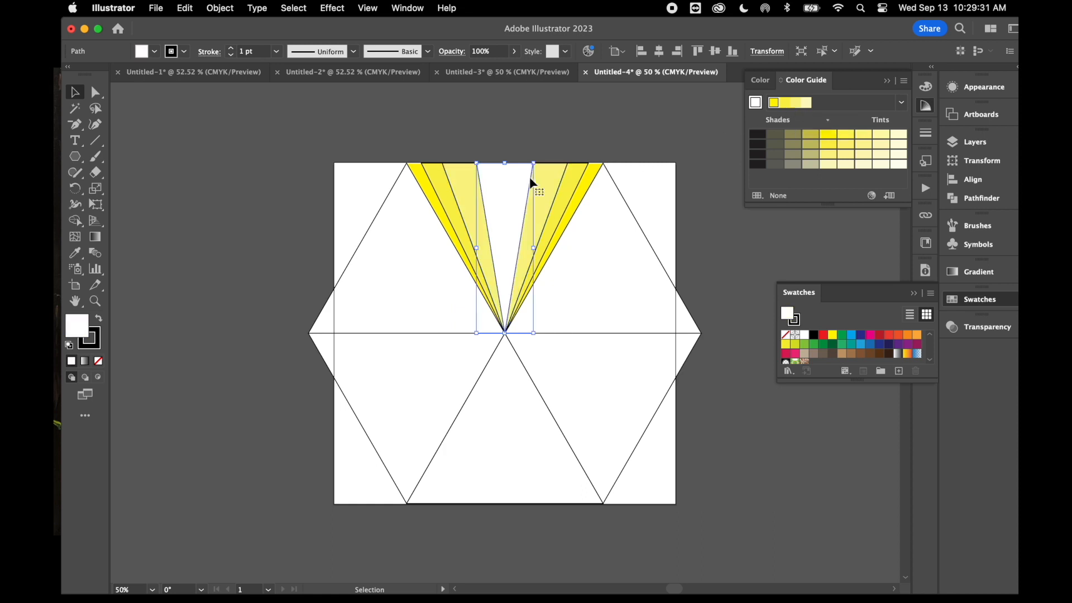
left_click(810, 107)
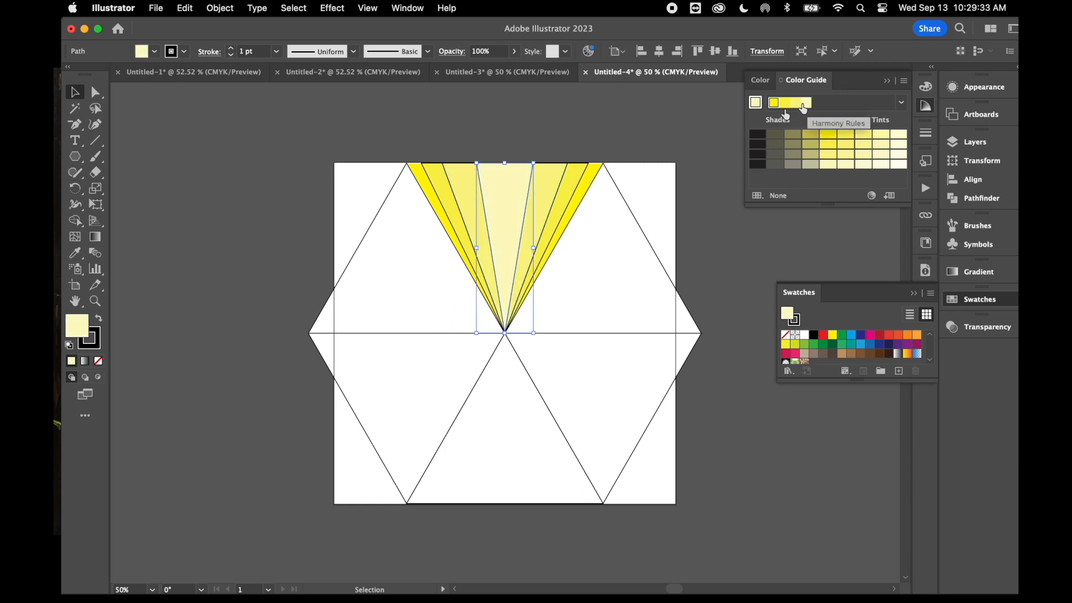
- Copy the upper-right hexagon triangle and paste the duplicate in place in front of it
left_click(525, 137)
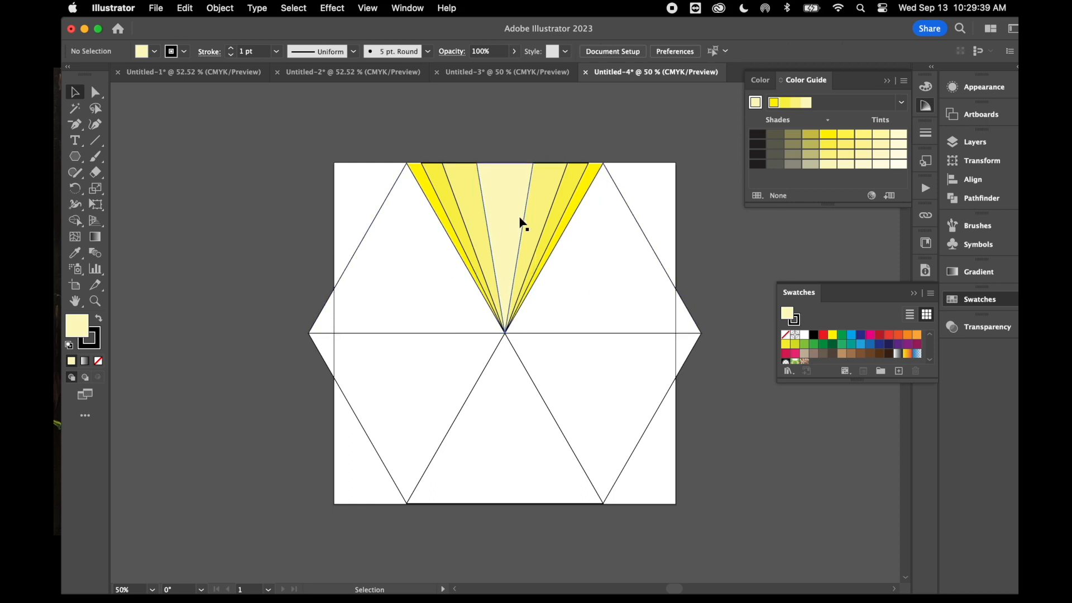
left_click(645, 252)
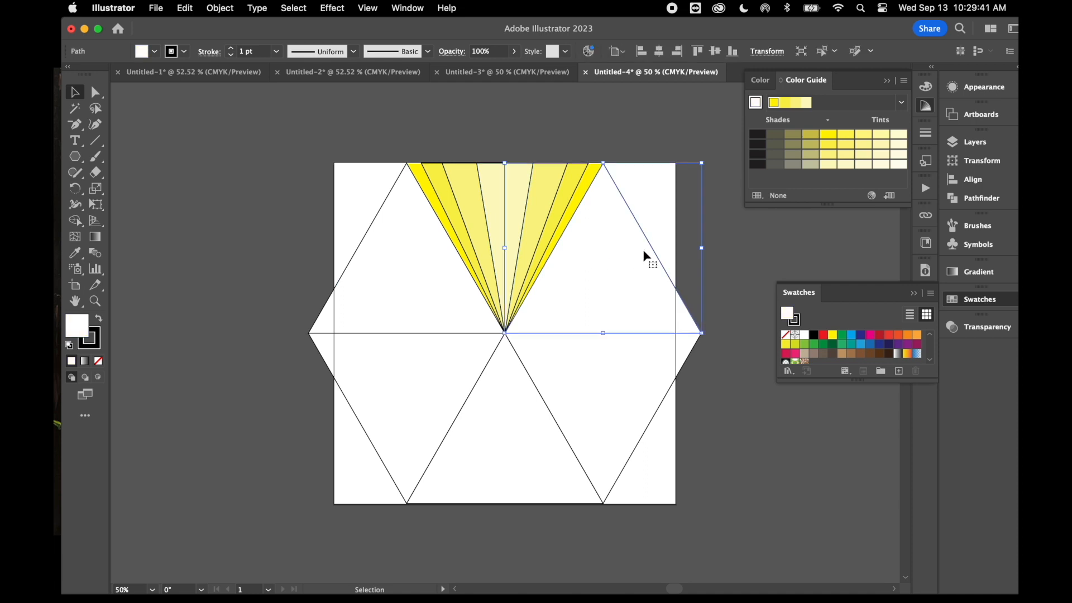
left_click(96, 92)
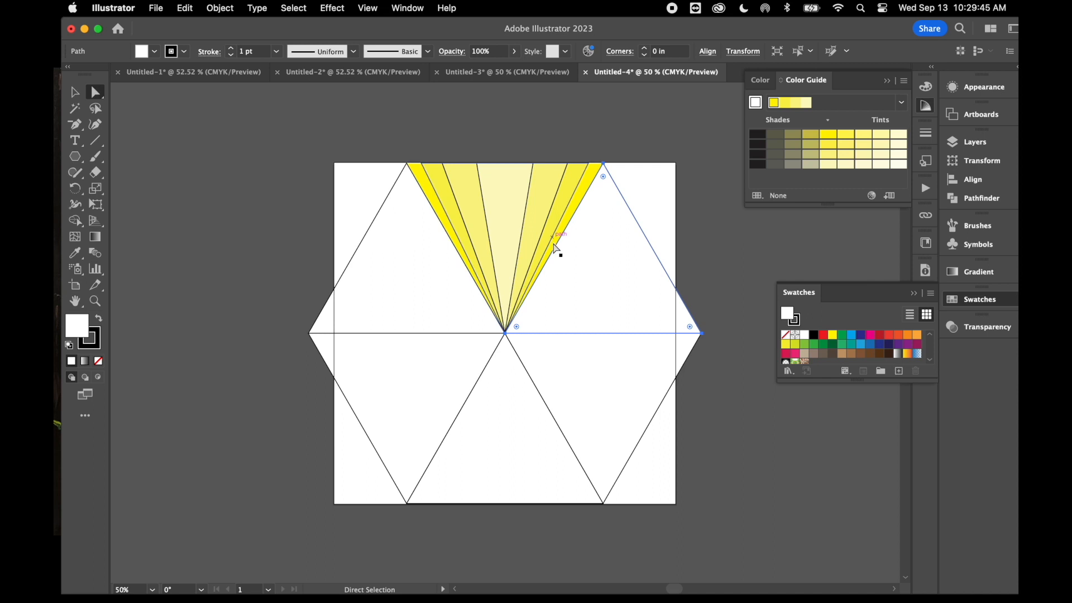
left_click(74, 92)
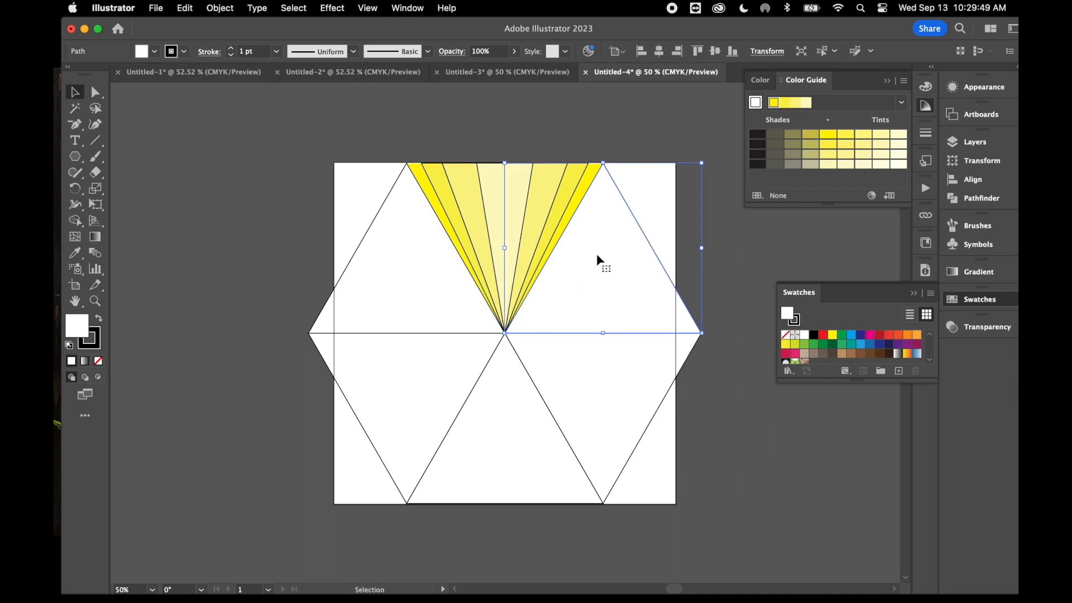
key("a")
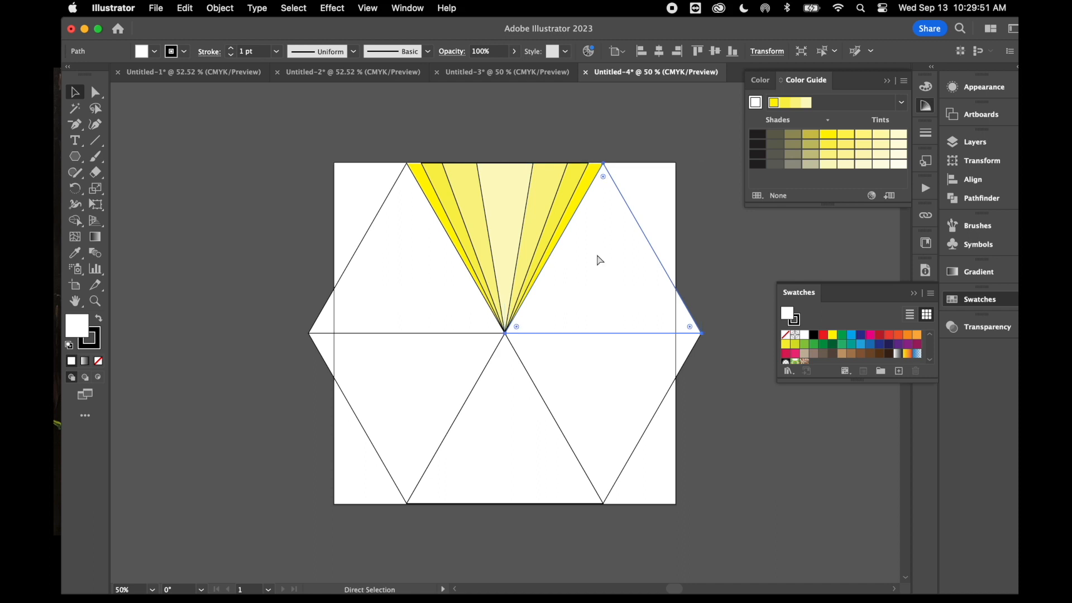
left_click(96, 92)
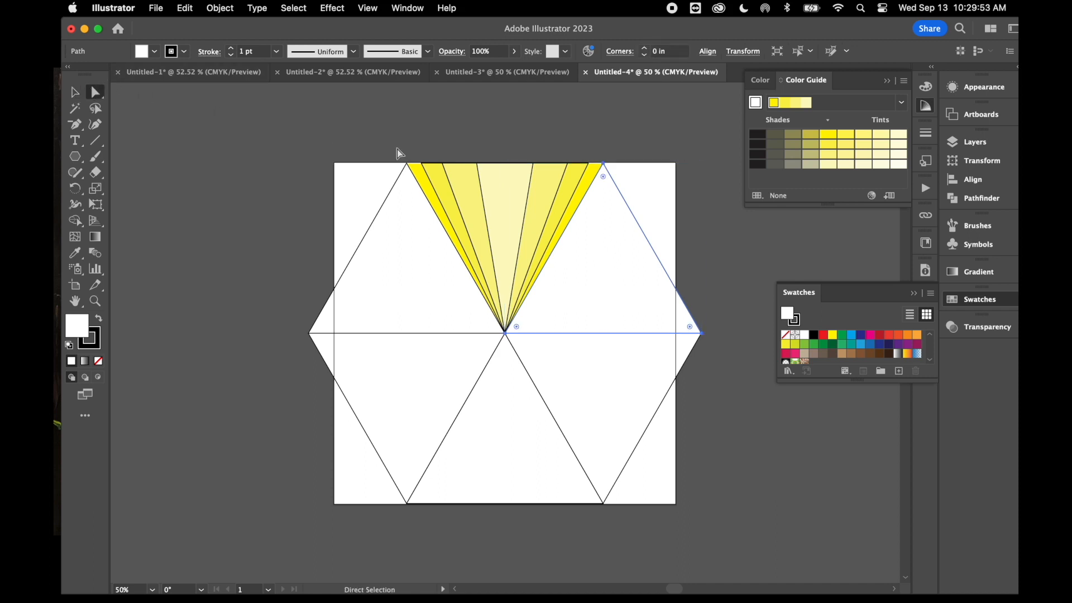
- Scale the two outer anchor points of the pasted upper-right triangle uniformly to 80%
left_click(603, 164)
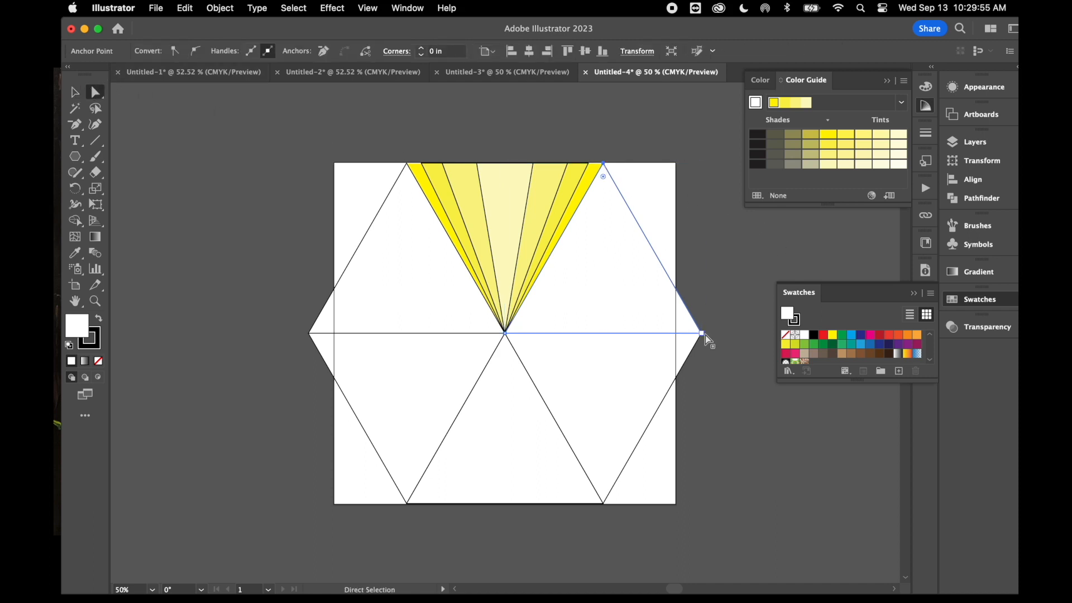
key("super")
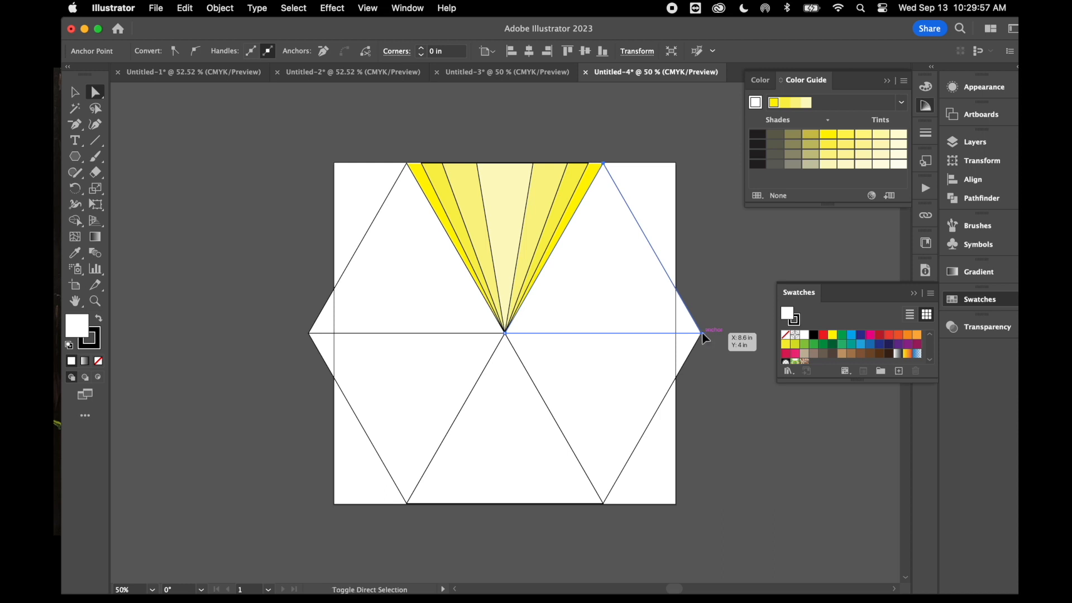
left_click(702, 333, "shift")
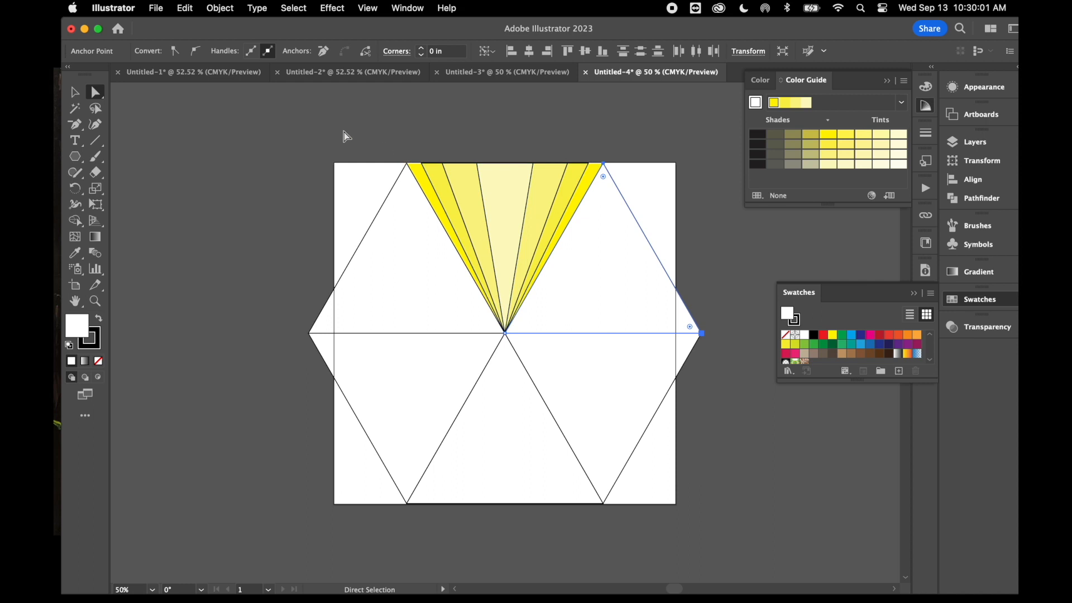
right_click(497, 129)
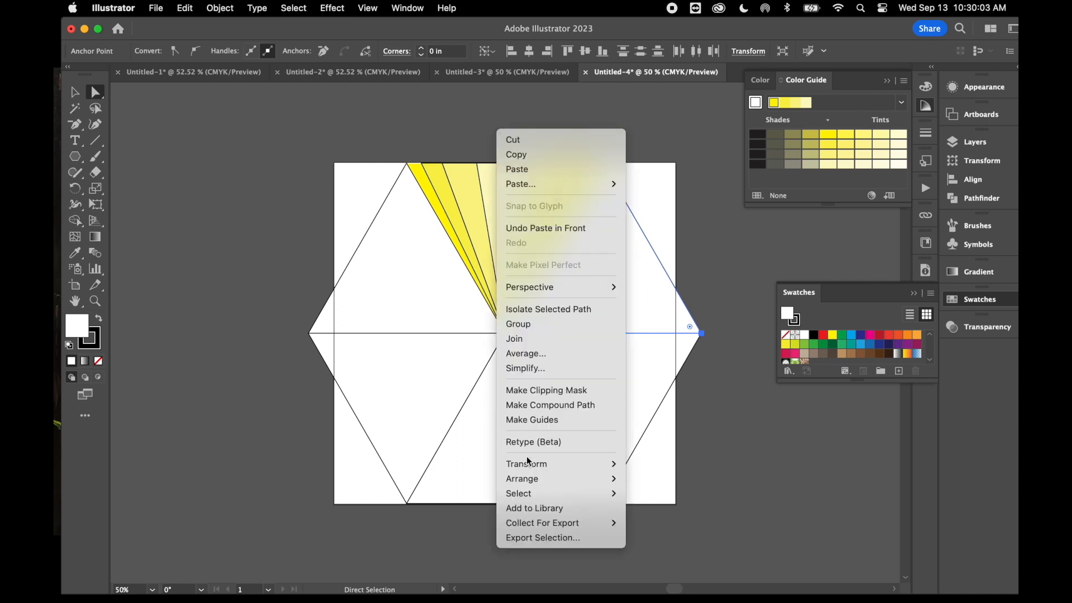
mouse_move(527, 462)
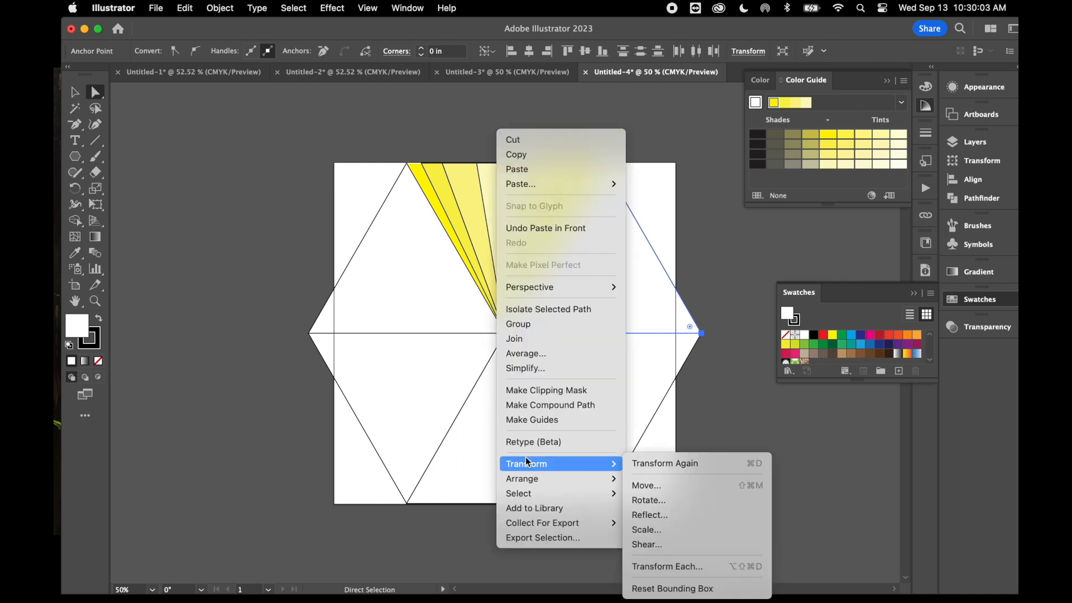
left_click(680, 532)
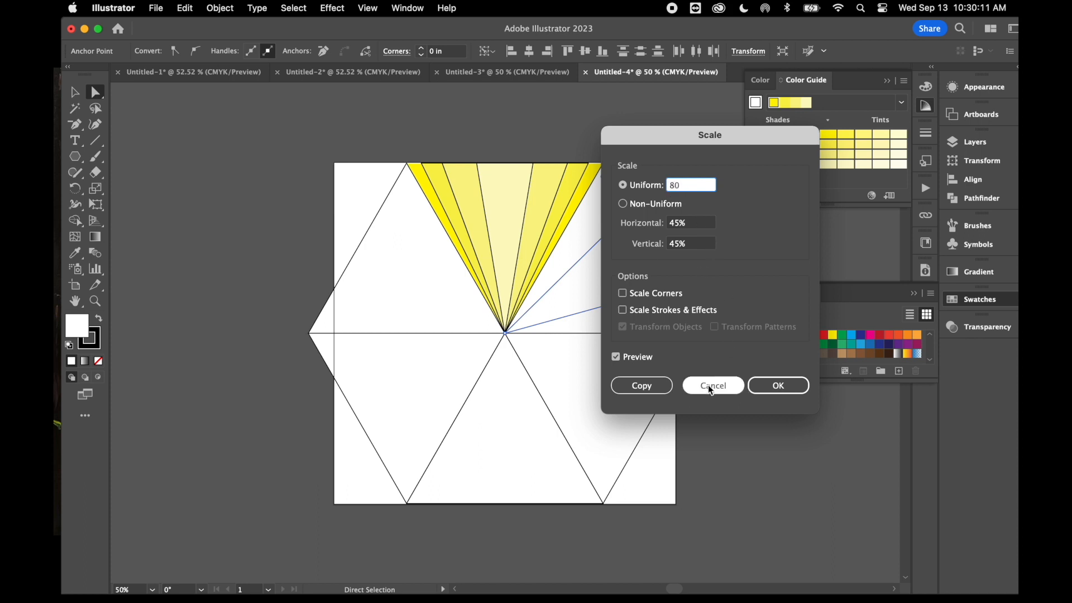
left_click(778, 385)
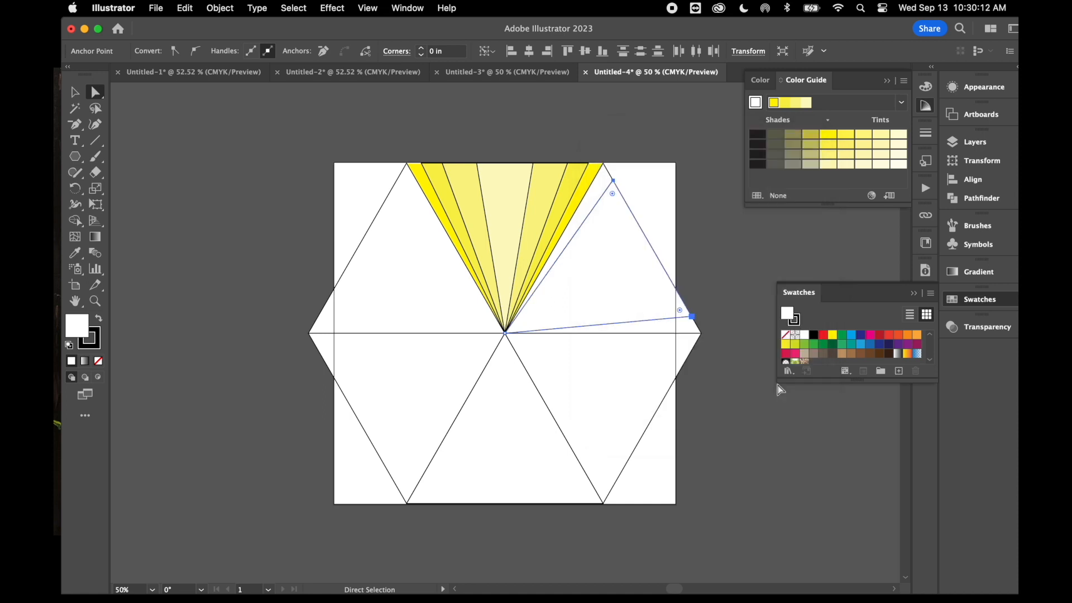
- Copy the 80% upper-right triangle and paste the duplicate in place in front of it
left_click(618, 233)
left_click(73, 94)
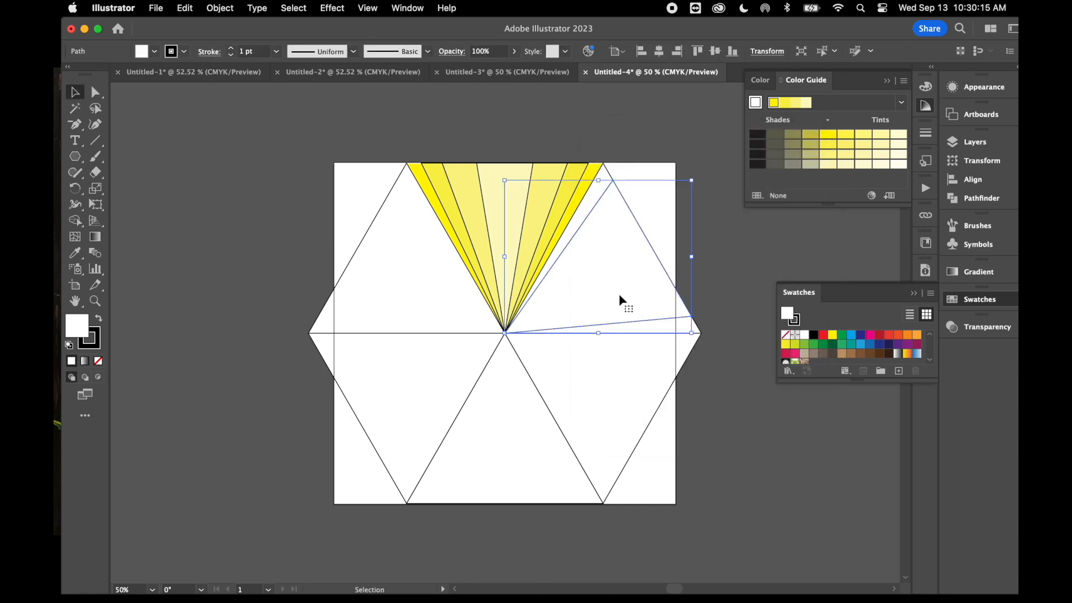
key("a")
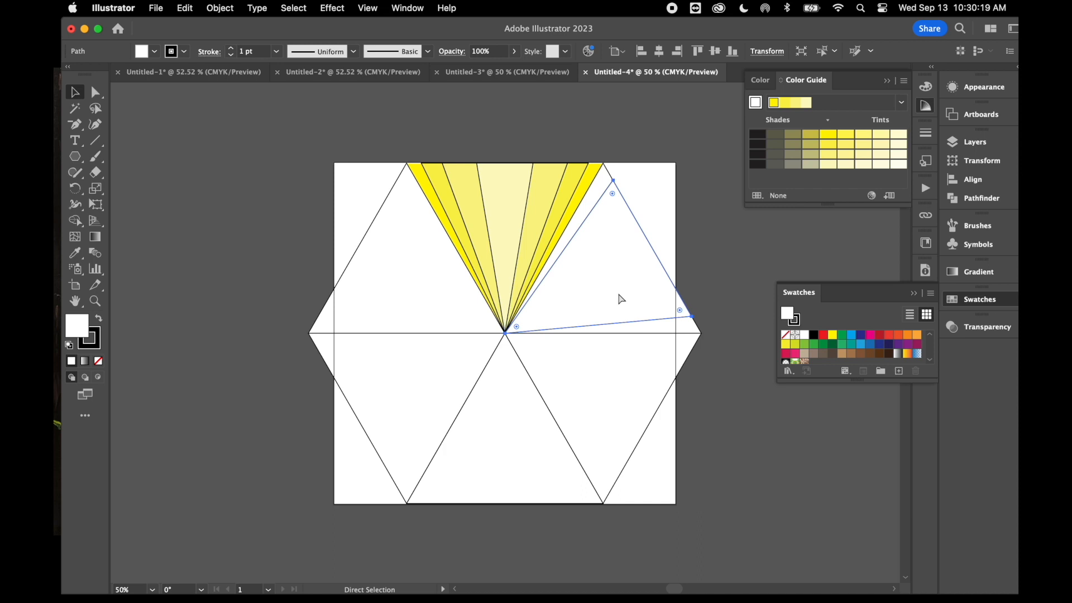
left_click(101, 94)
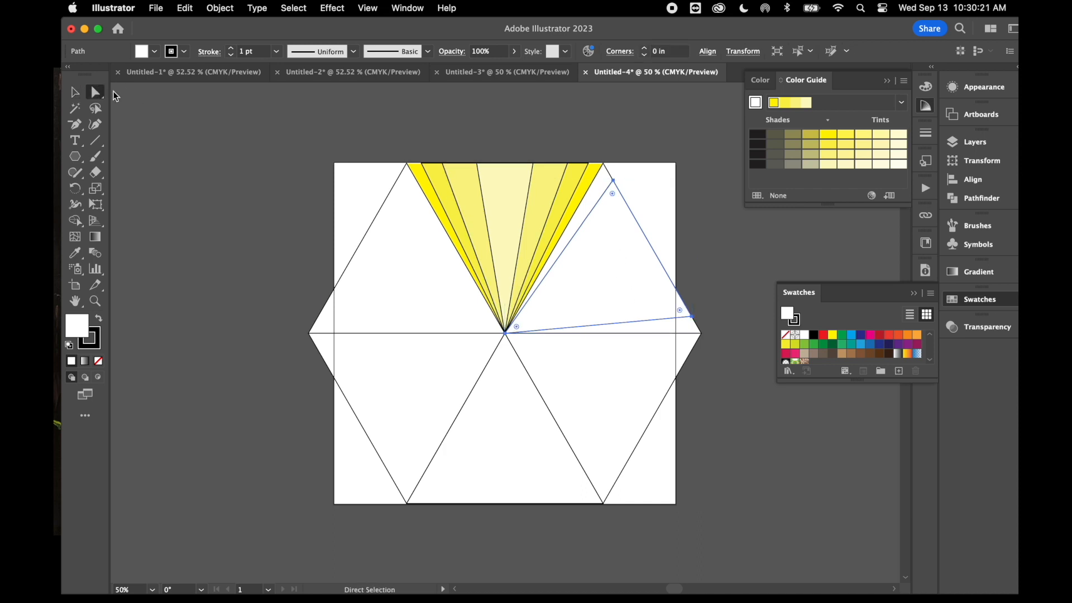
- Scale the two outer anchor points of the second upper-right copy uniformly to 75%
left_click(614, 184)
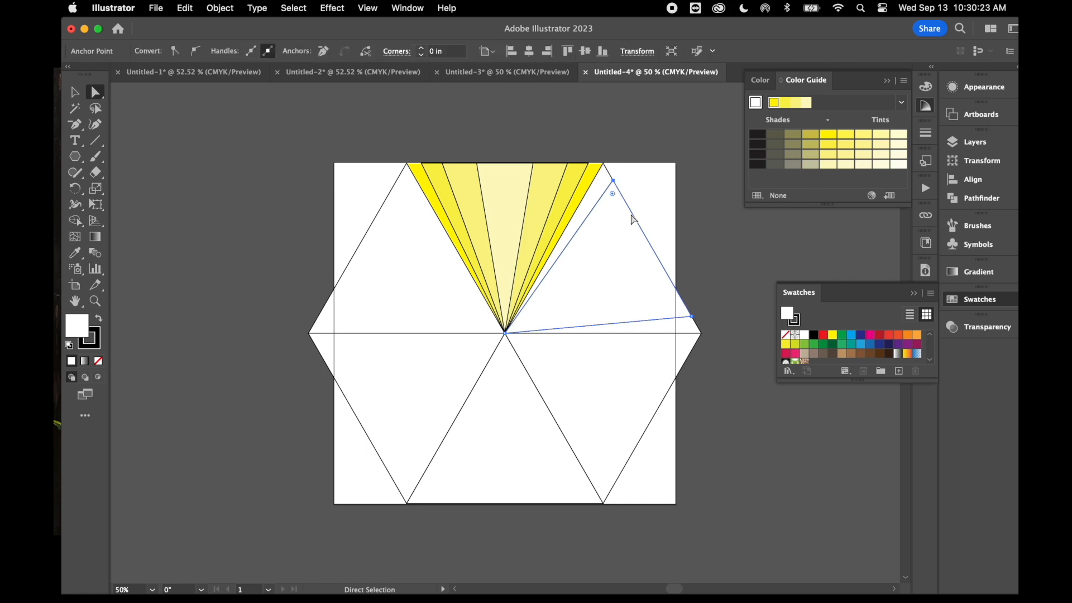
left_click(693, 317, "shift")
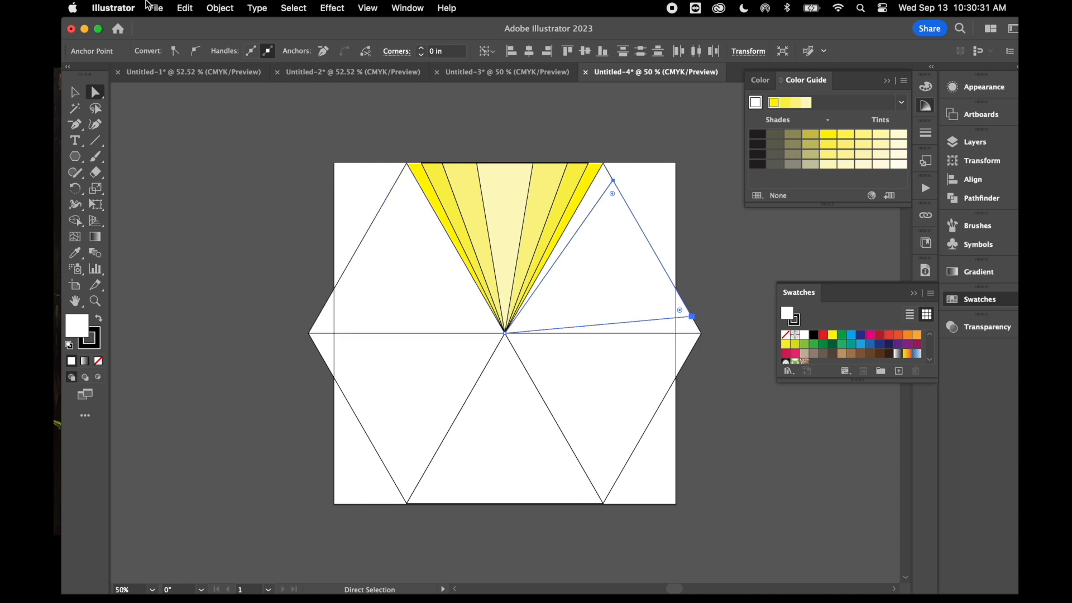
left_click(226, 8)
mouse_move(240, 28)
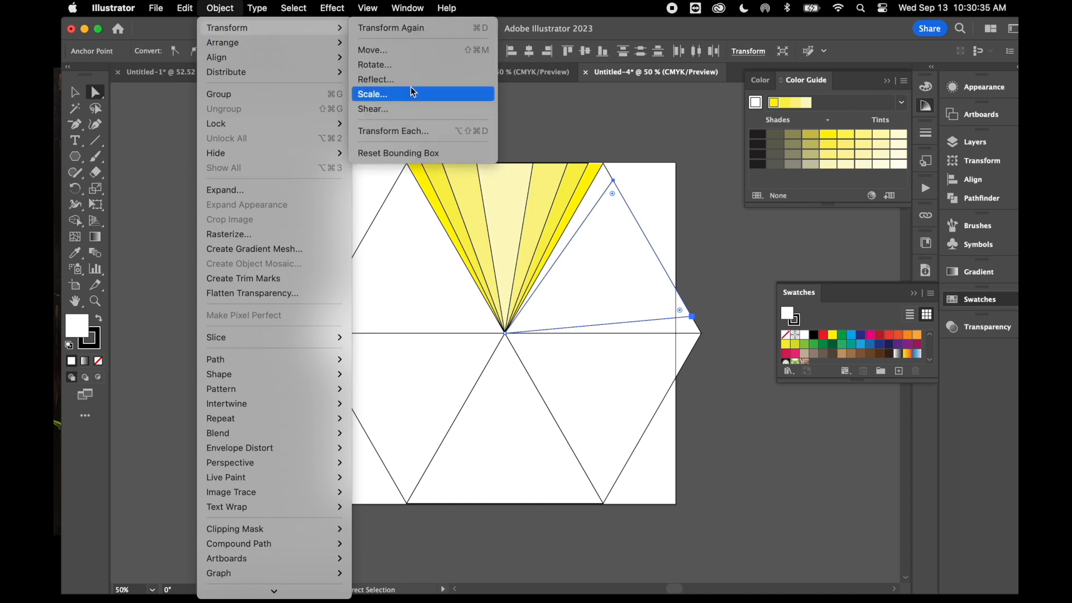
left_click(411, 92)
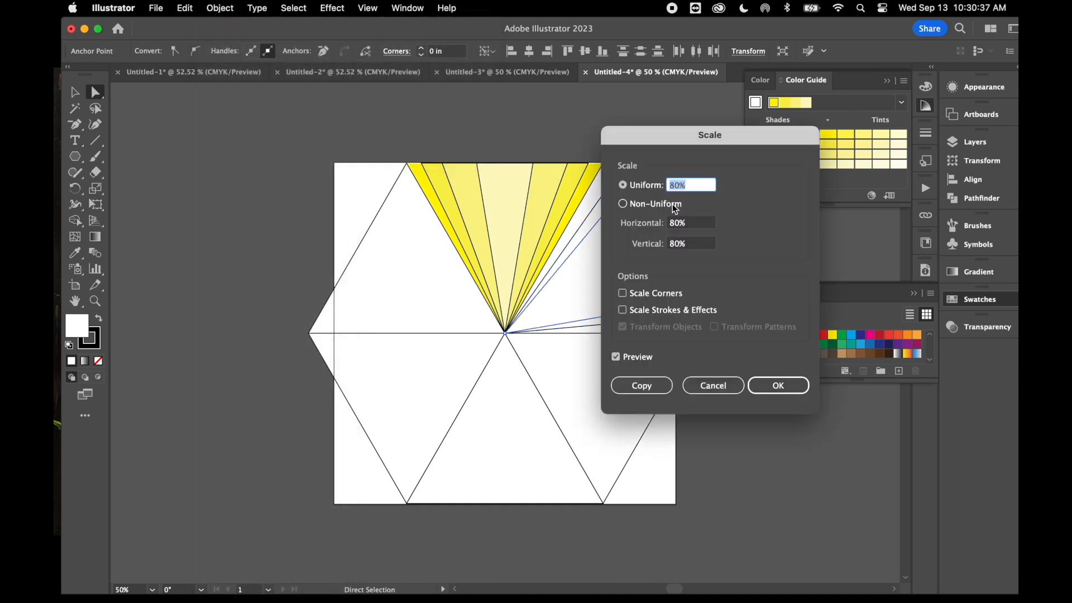
type("7")
left_click(783, 386)
left_click(789, 385)
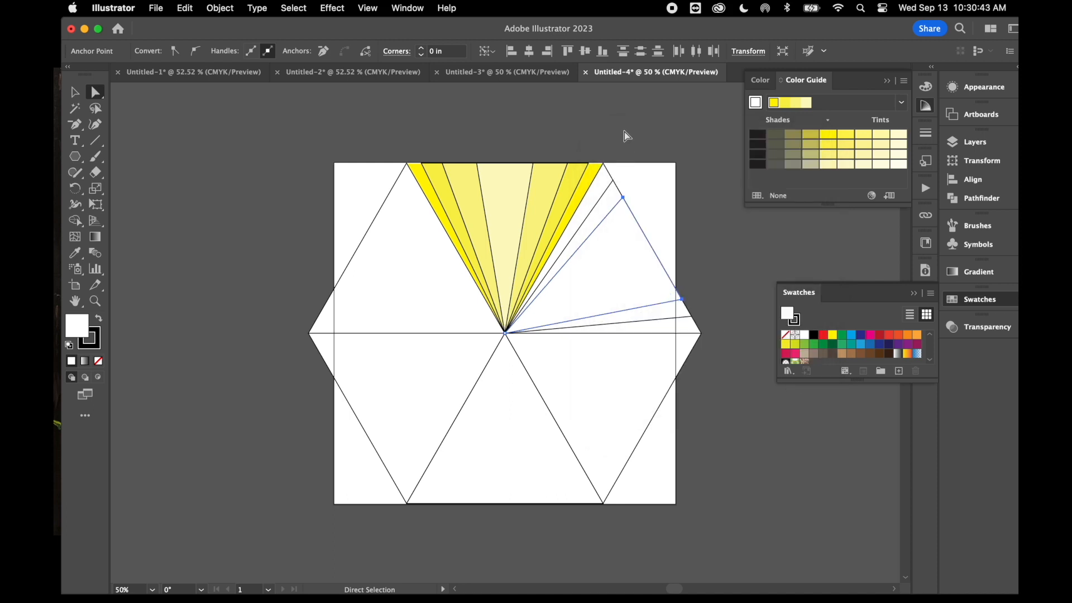
- Copy the innermost upper-right triangle, scaled to 75%, and paste the duplicate in place in front
left_click(627, 234)
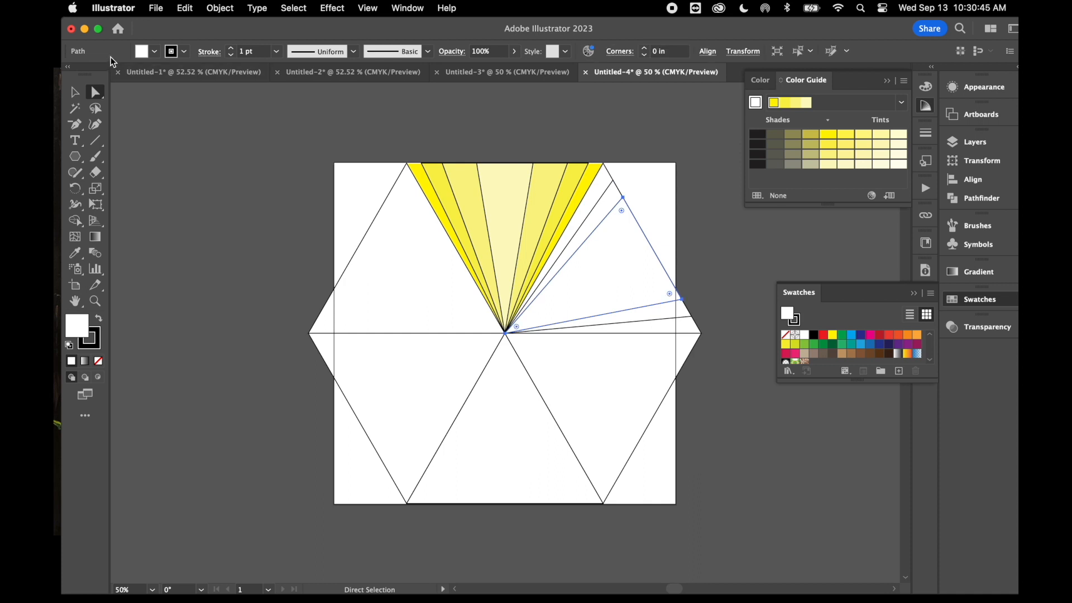
left_click(75, 91)
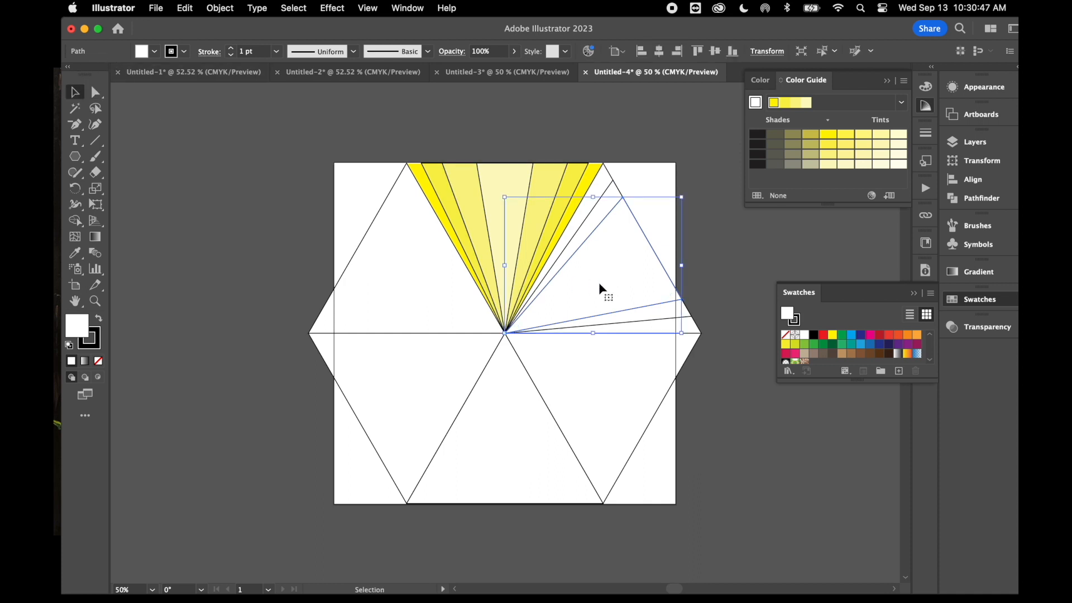
key("a")
left_click(94, 94)
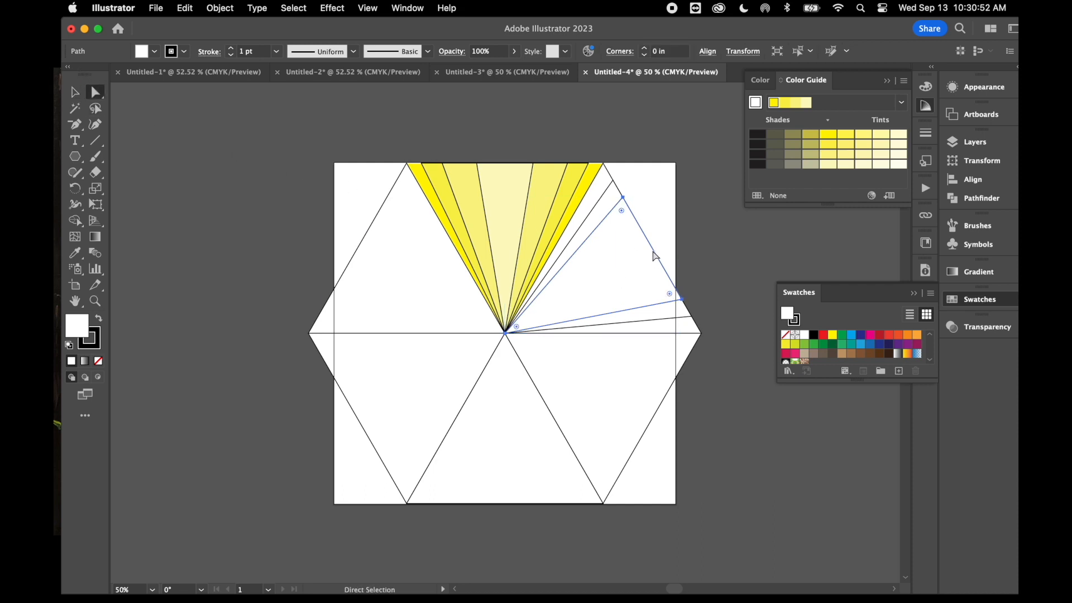
- Scale the two outer anchor points of the third upper-right copy uniformly to 45%, and clear the selection
left_click(624, 200)
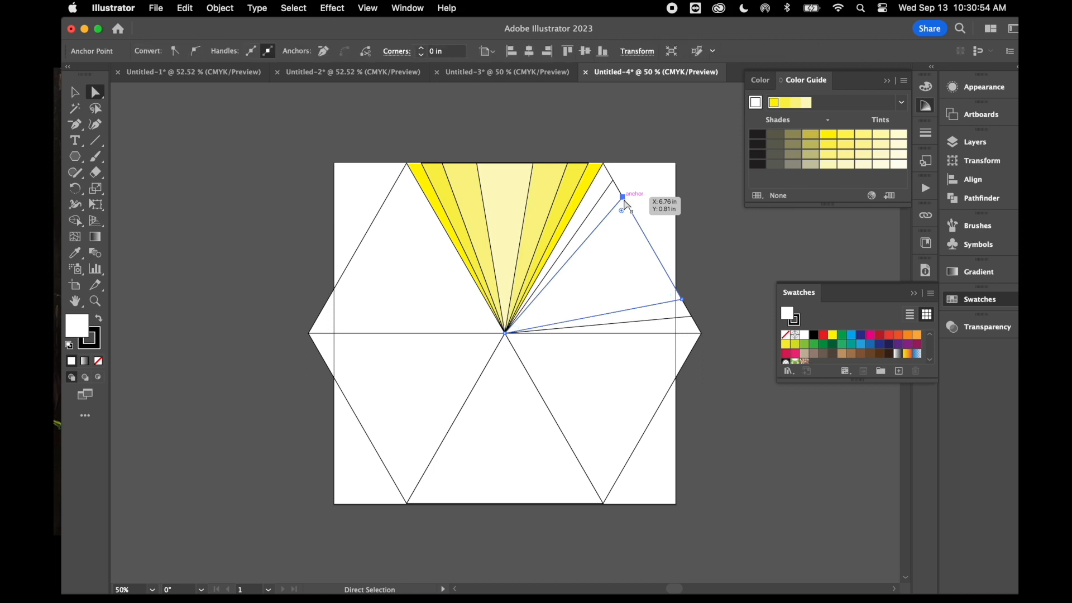
left_click(682, 300)
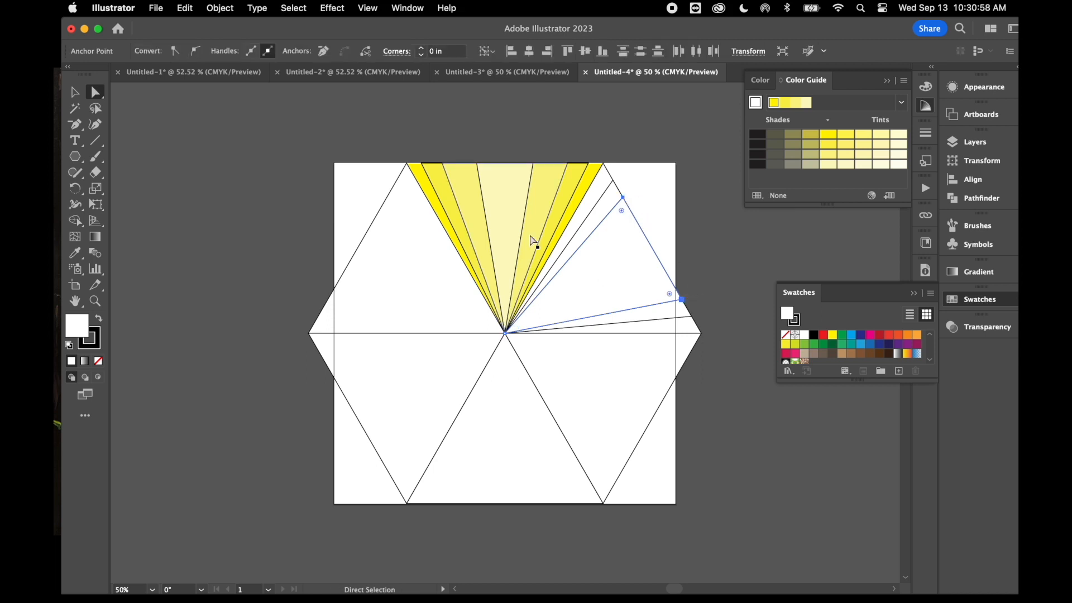
right_click(444, 284)
mouse_move(494, 514)
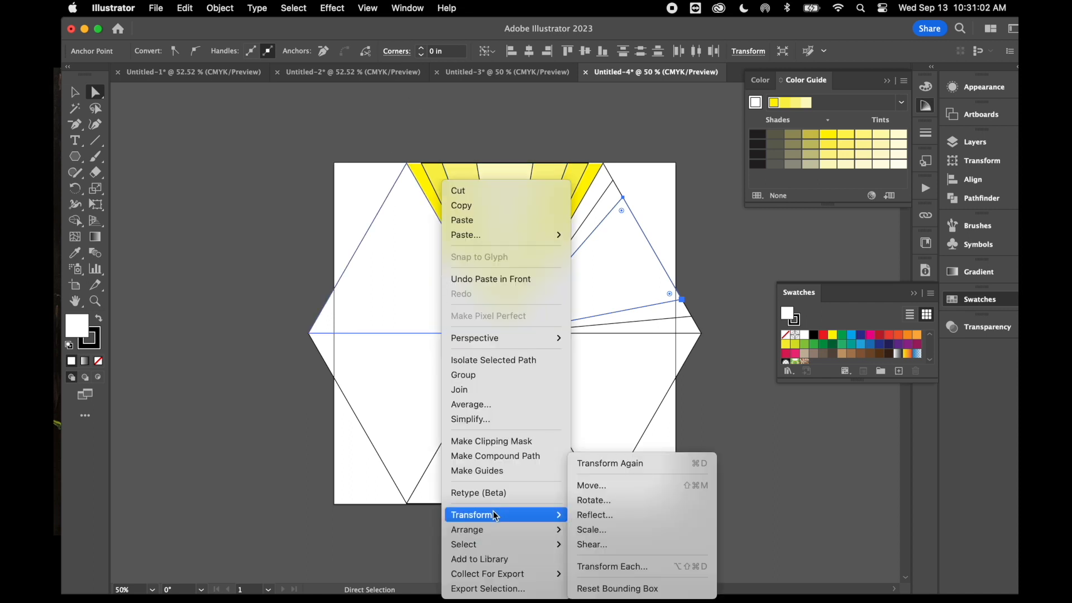
left_click(622, 530)
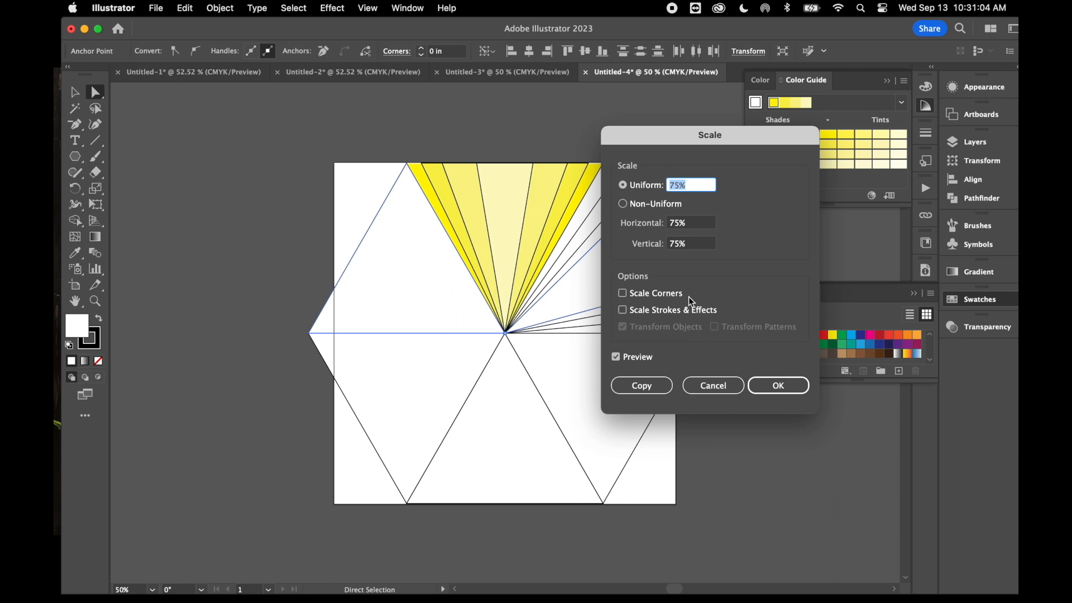
type("45")
left_click(790, 385)
left_click(620, 170)
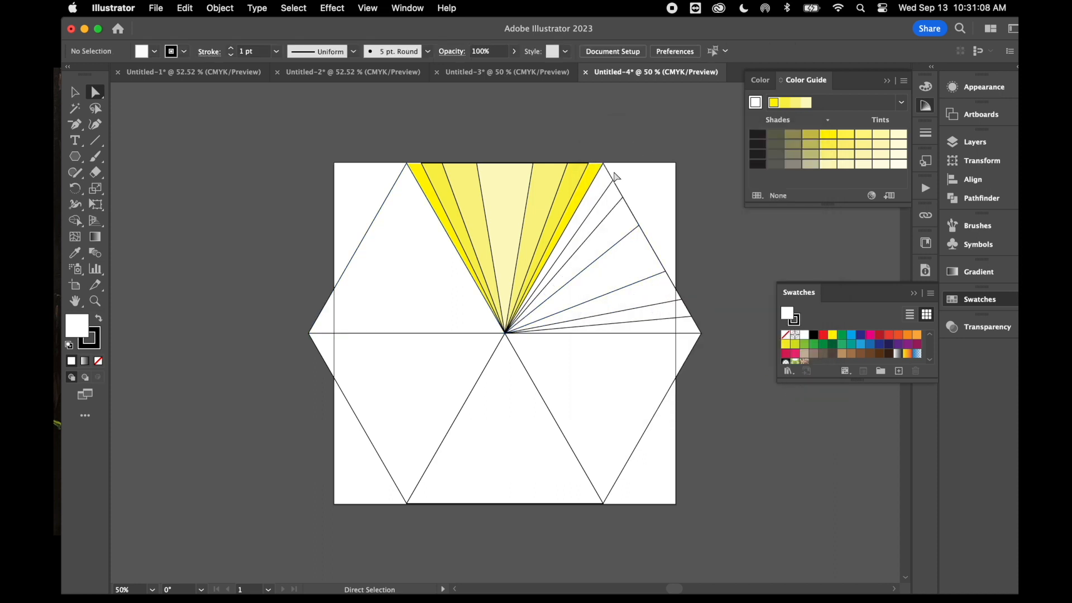
- Select the outermost upper-right triangle and fill it with the orange swatch
left_click(604, 187)
left_click(76, 96)
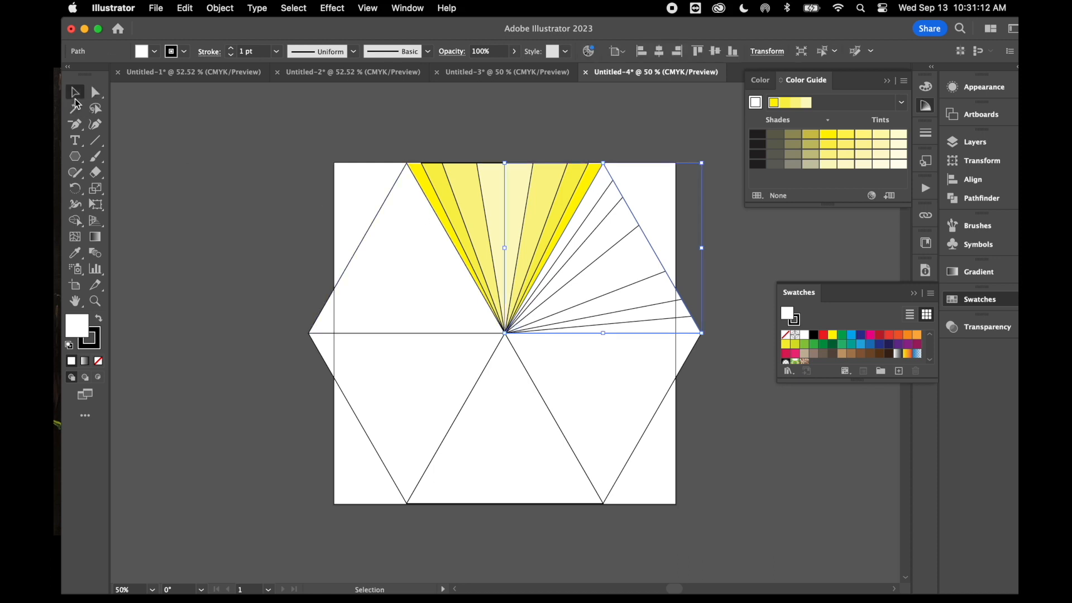
left_click(629, 149)
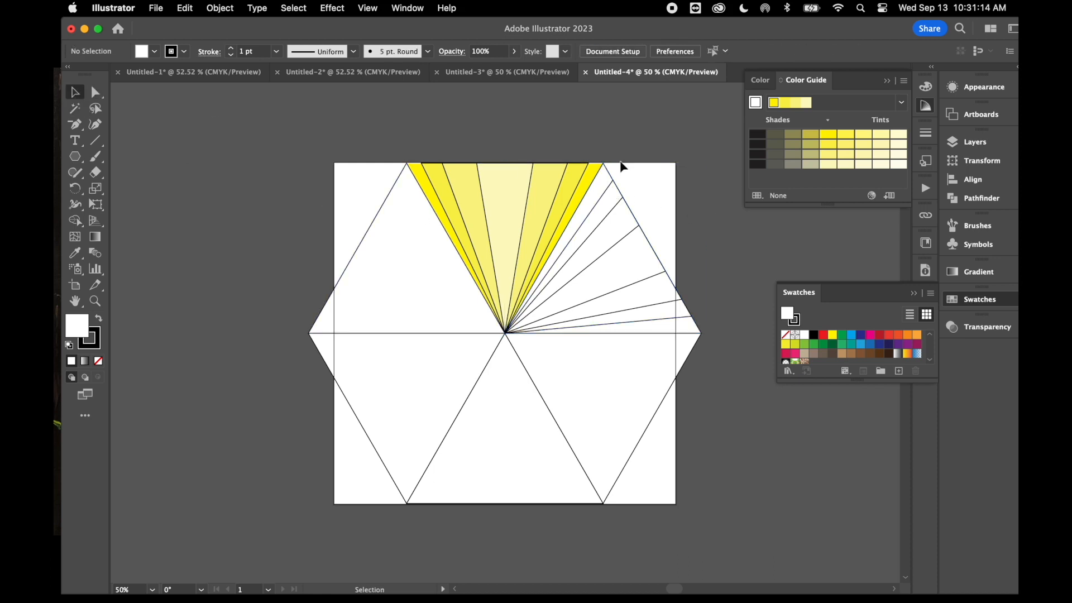
left_click(605, 193)
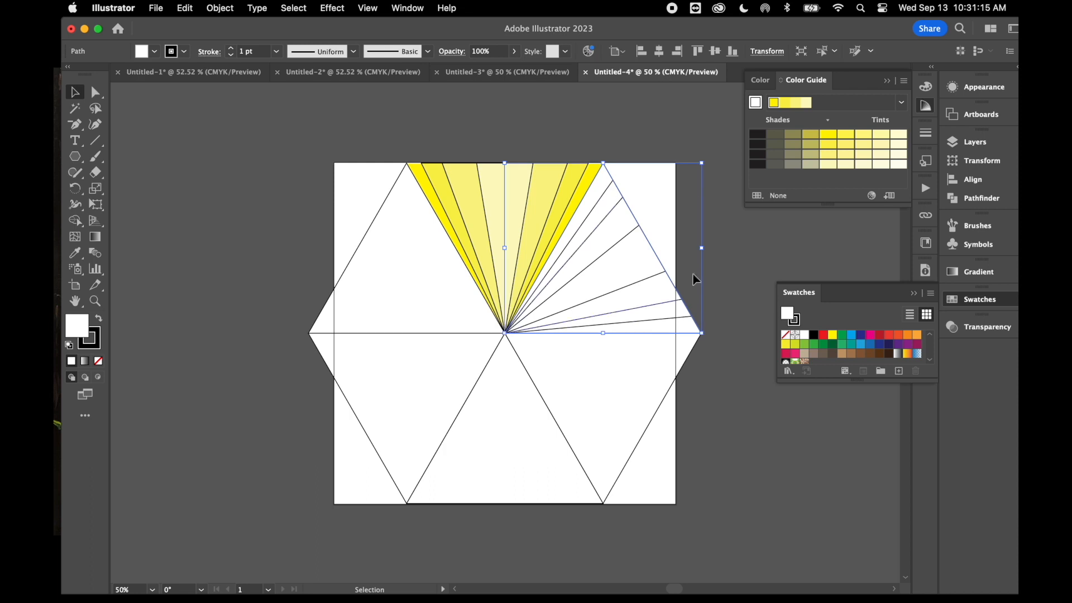
left_click(908, 338)
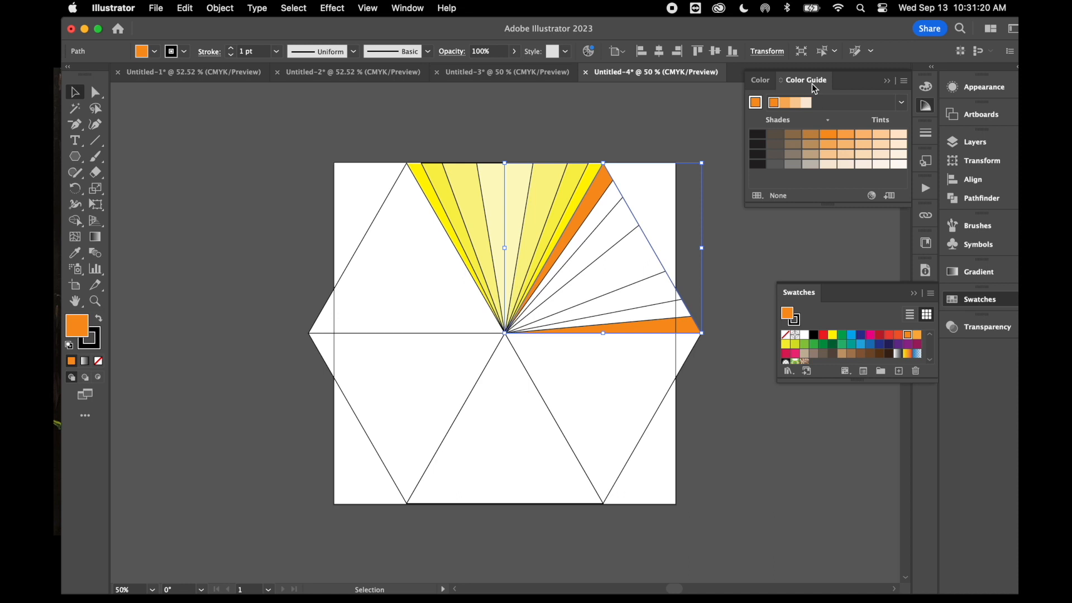
- Fill the three nested upper-right copies with progressively lighter orange tints towards the innermost, and clear the selection
left_click(613, 198)
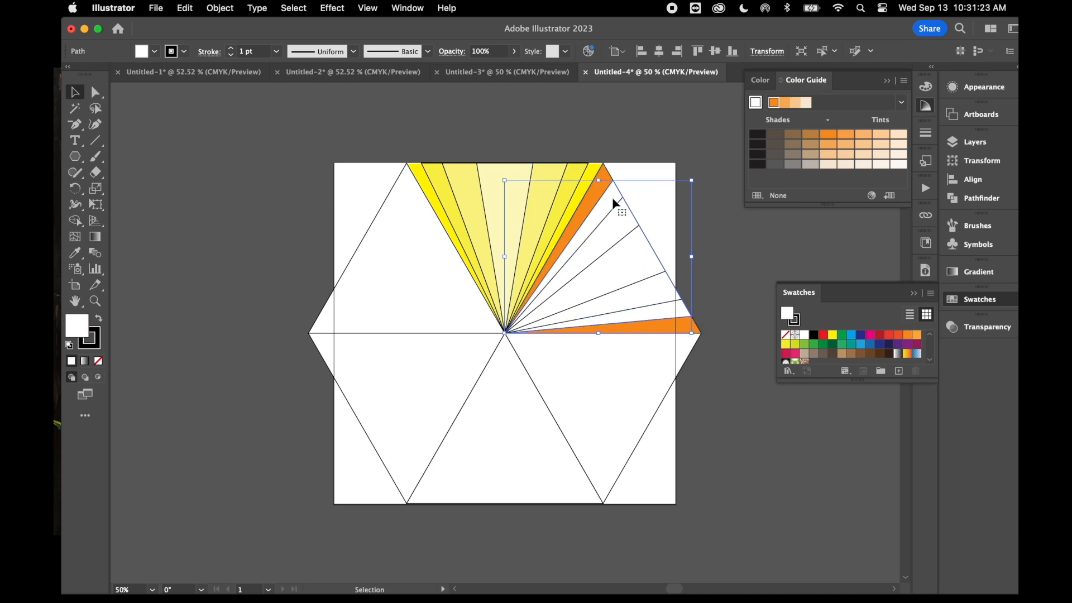
left_click(785, 103)
left_click(629, 223)
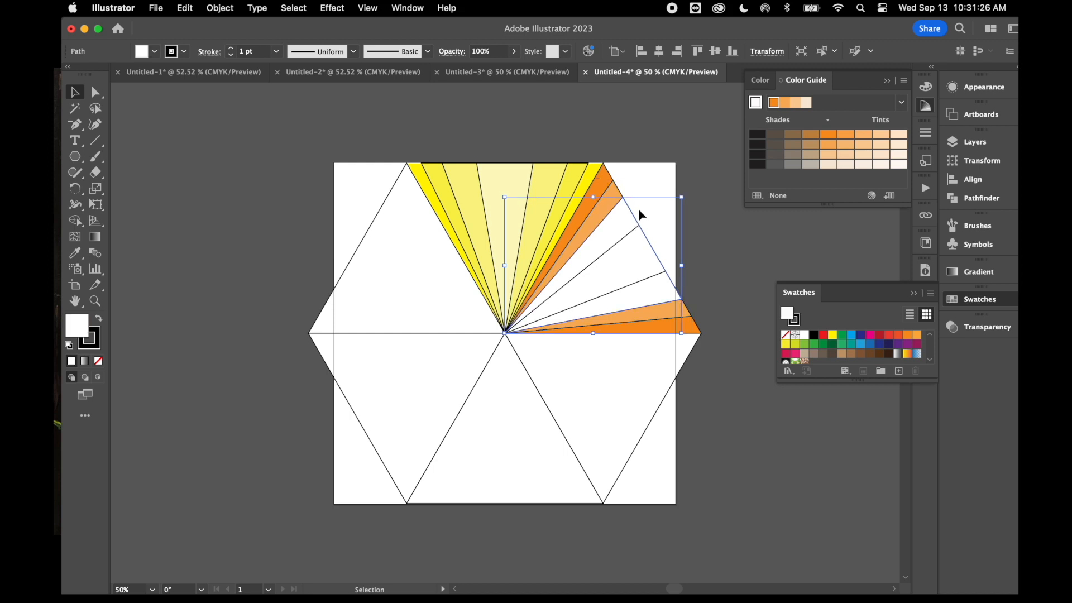
left_click(796, 103)
left_click(624, 269)
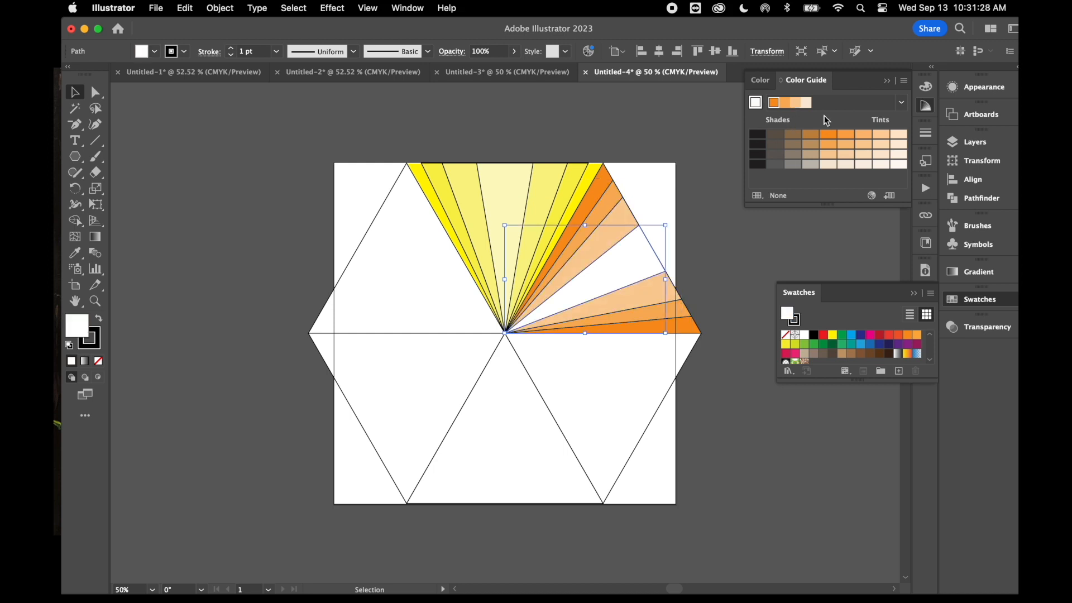
left_click(807, 104)
left_click(730, 259)
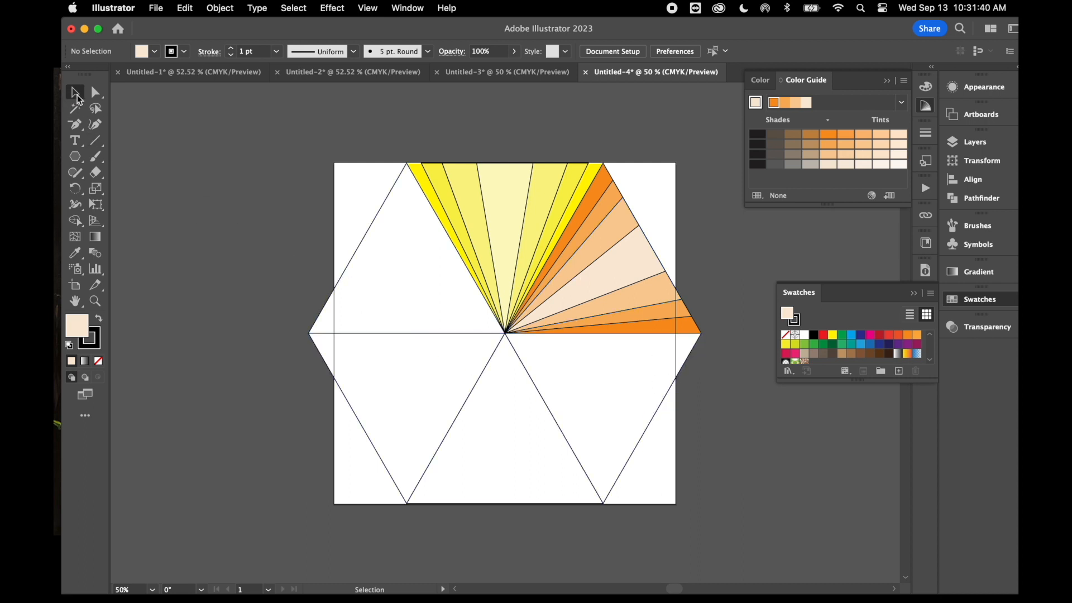
- Nest three progressively narrower copies inside the lower-right triangle, scaling their outer anchor points, and clear the selection
left_click(597, 436)
key("a")
right_click(604, 435)
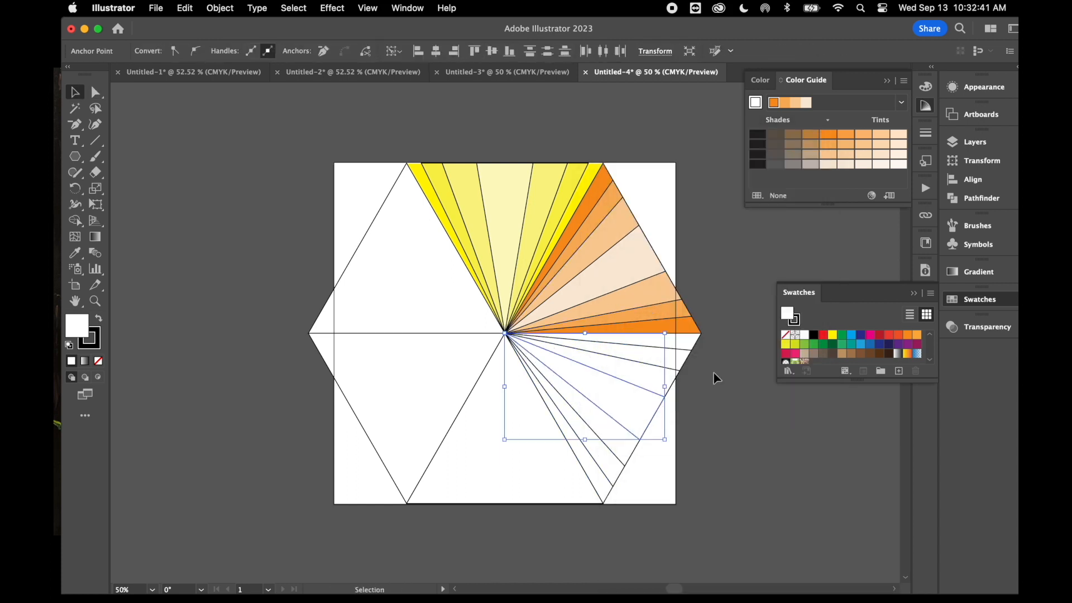
left_click(716, 378)
- Fill the outermost lower-right triangle with CMYK Red and its three nested copies with progressively lighter red tints
left_click(695, 344)
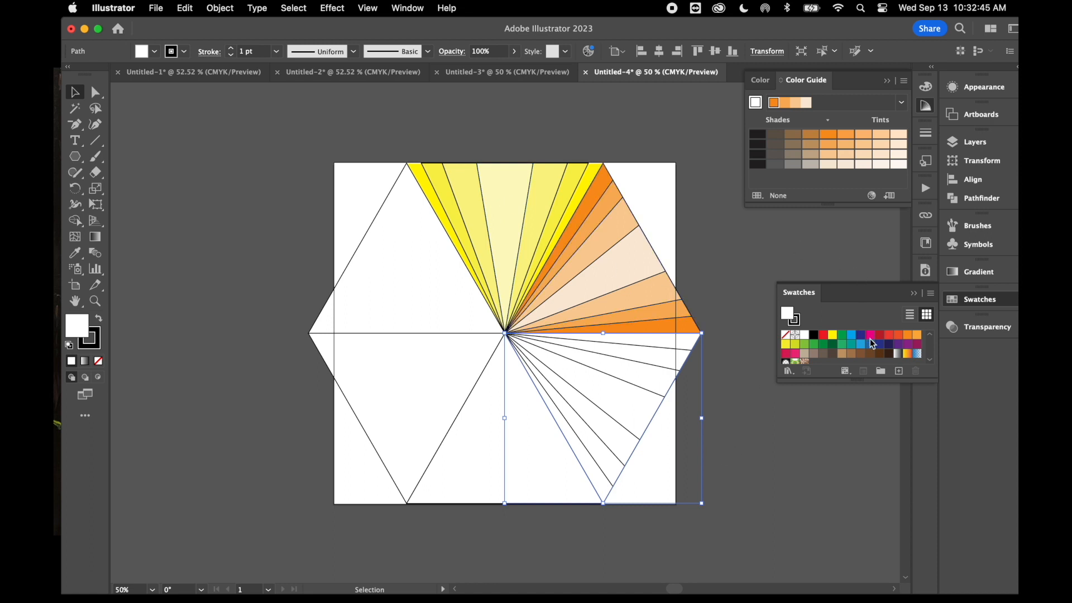
left_click(824, 337)
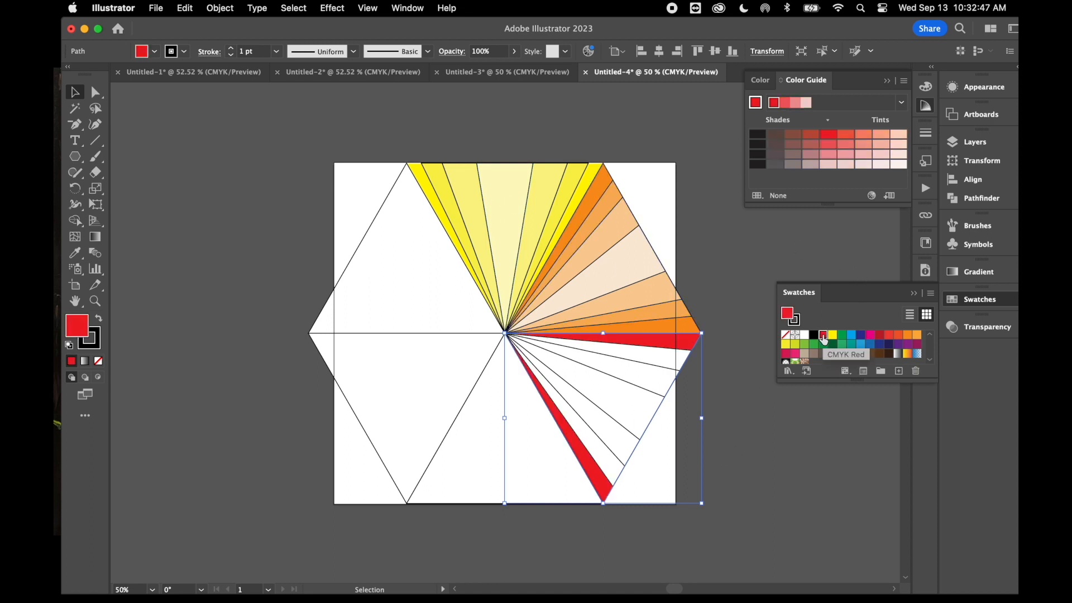
left_click(659, 359)
left_click(786, 104)
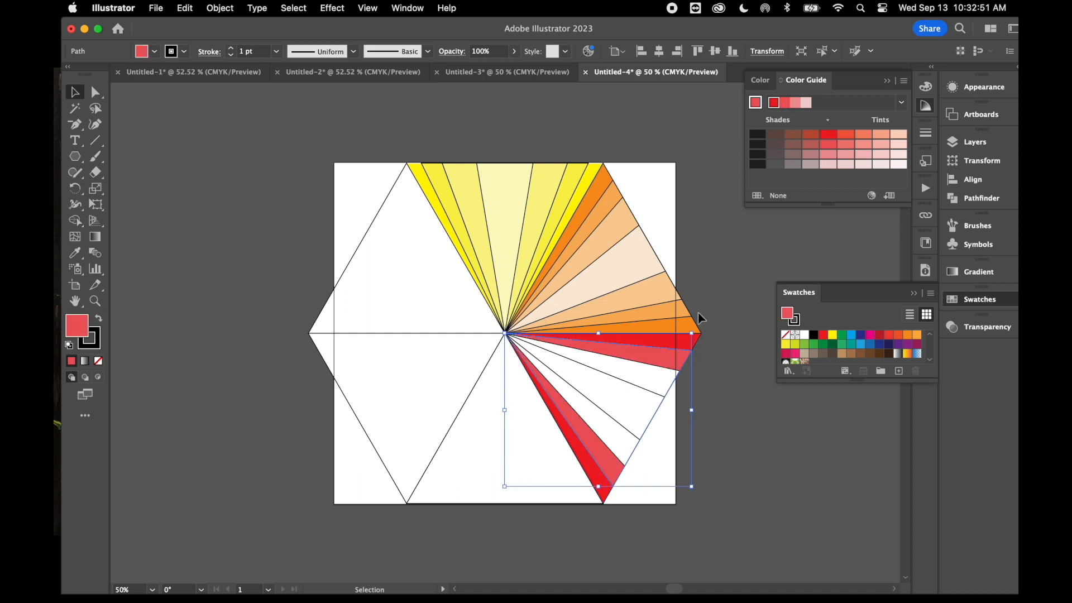
left_click(652, 371)
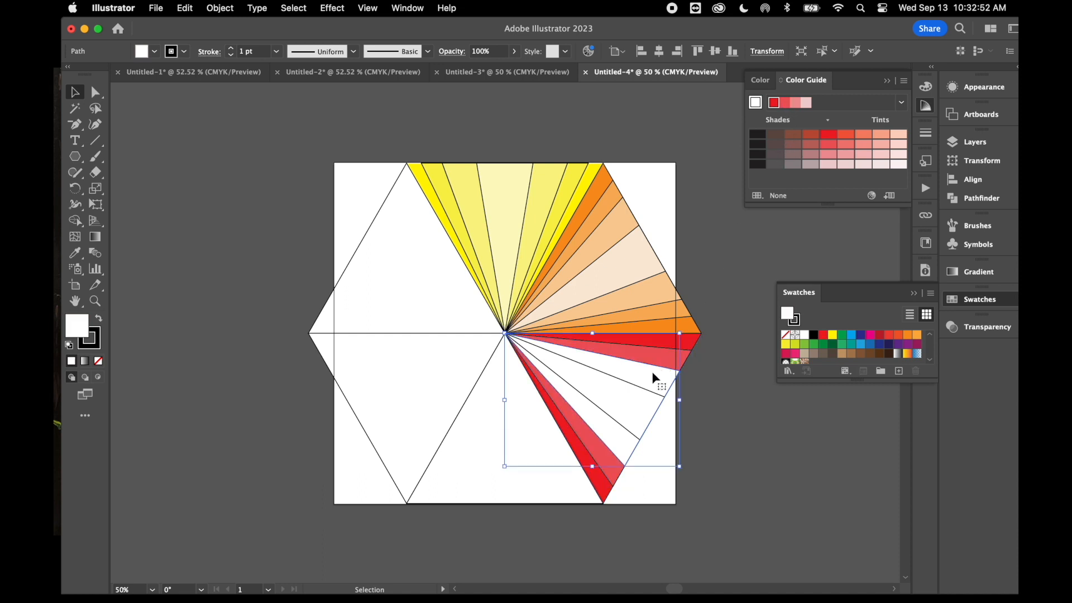
left_click(795, 104)
left_click(625, 411)
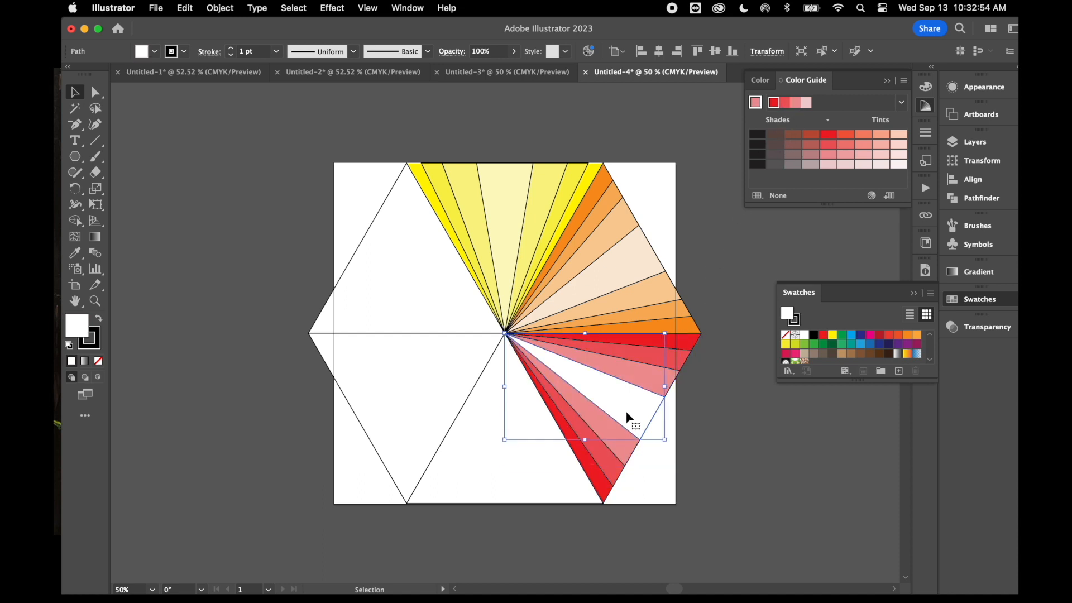
left_click(808, 103)
left_click(695, 200)
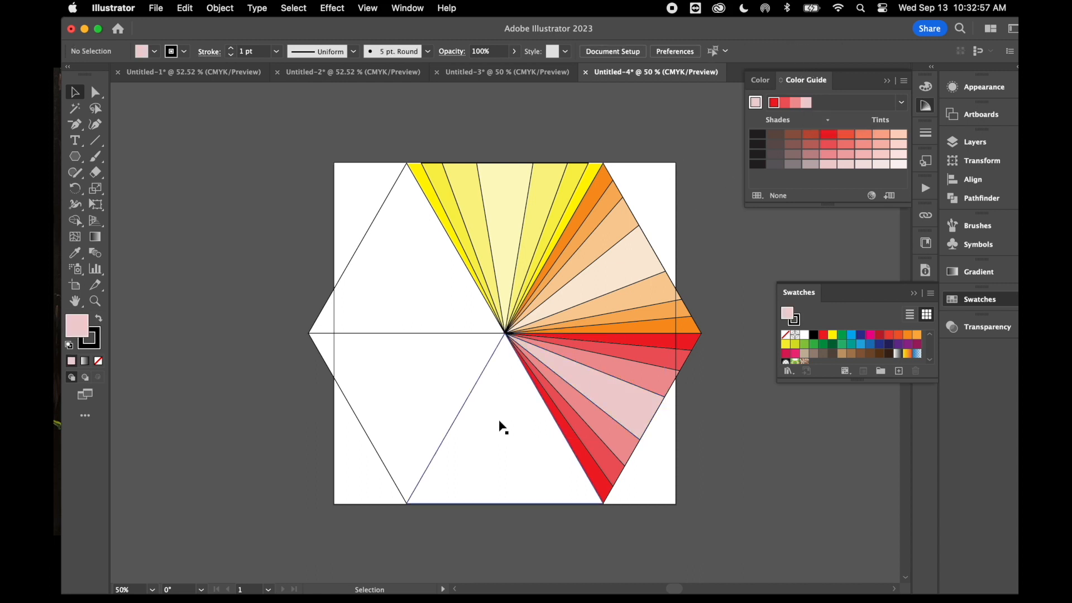
- Nest narrower copies inside the bottom triangle, pasting each in place in front and scaling its outer anchor points
scroll(501, 427, "down", 3)
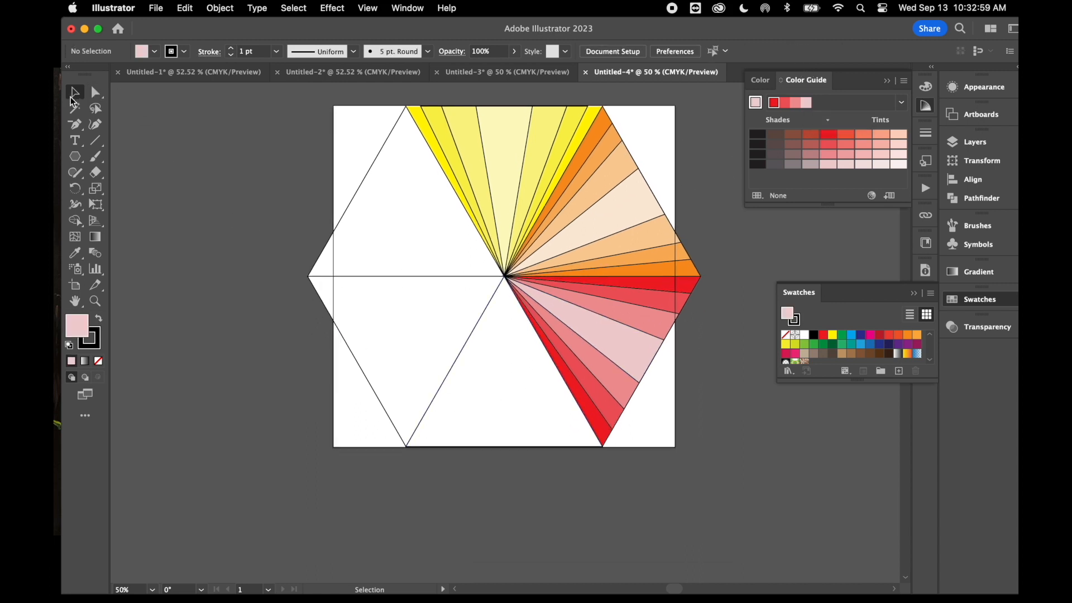
left_click(500, 393)
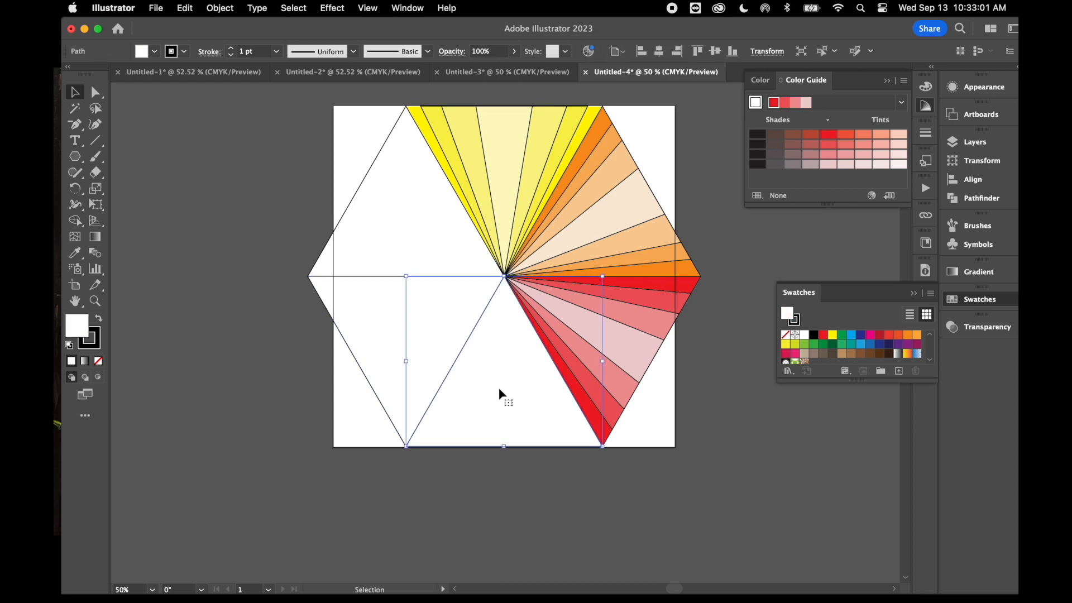
key("a")
left_click(406, 446)
right_click(523, 419)
key("super+c")
key("super+f")
left_click(426, 447)
left_click(521, 418)
key("super+c")
key("super+f")
- Scale the two outer anchor points of the innermost bottom copy to 45%, and clear the selection
right_click(508, 413)
left_click(672, 529)
type("45")
key("Return")
left_click(74, 92)
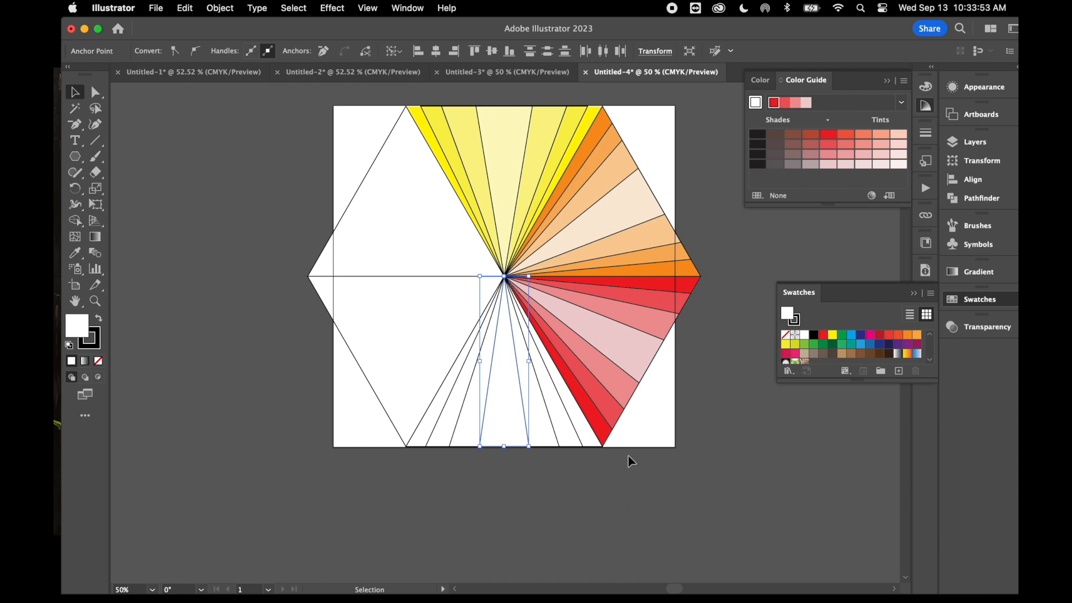
left_click(602, 461)
- Fill the outermost bottom triangle with the dark violet swatch and its nested copies with purple and progressively more muted purple tones
left_click(588, 439)
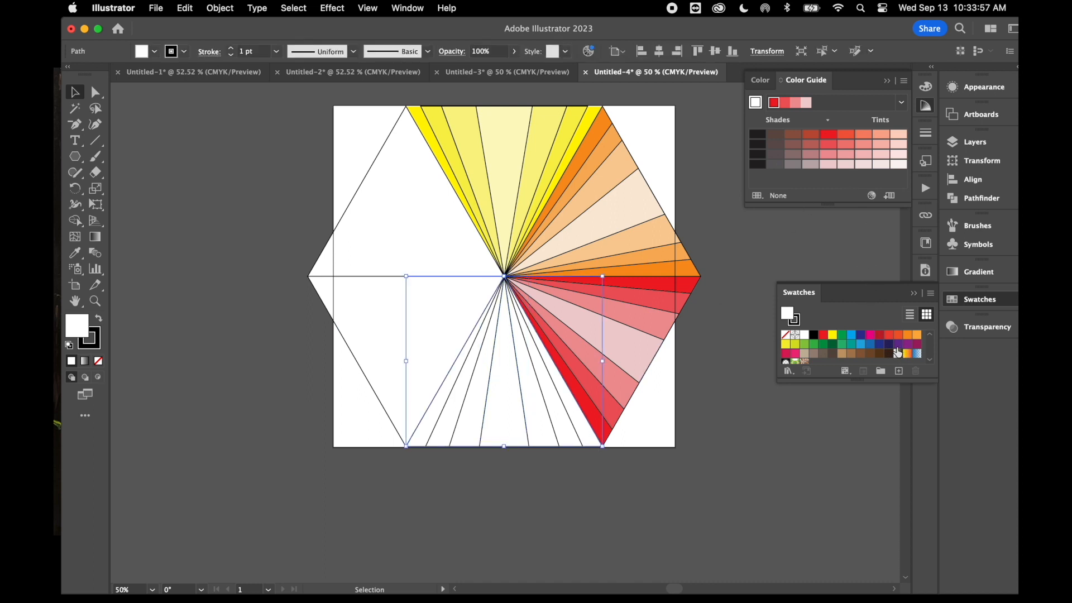
left_click(898, 344)
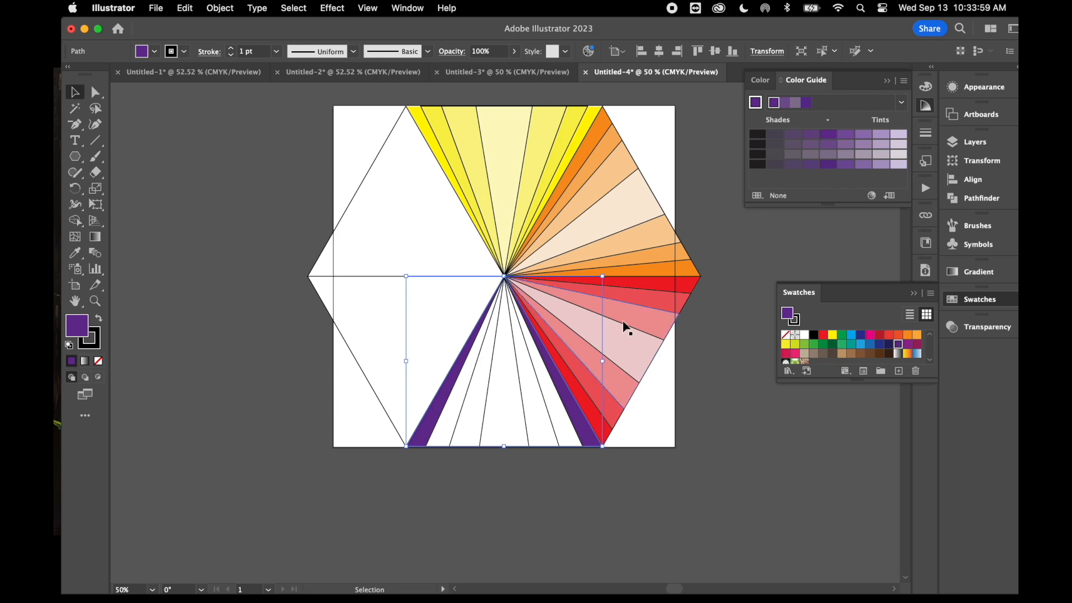
left_click(907, 345)
left_click(566, 433)
left_click(774, 103)
left_click(538, 422)
left_click(785, 102)
left_click(504, 419)
left_click(795, 102)
- Nest three progressively narrower copies inside the lower-left triangle by drawing their outer anchor points inward along its edge
left_click(371, 326)
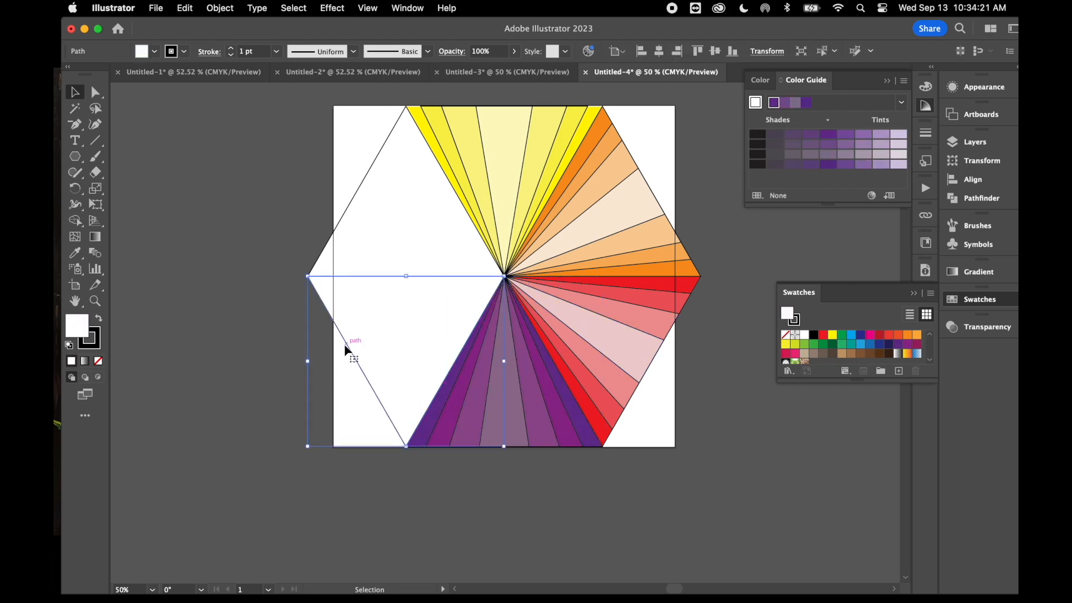
key("a")
left_click_drag(406, 447, 395, 429)
left_click_drag(308, 276, 317, 293)
left_click_drag(396, 429, 384, 409)
key("v")
left_click_drag(317, 293, 344, 340)
left_click_drag(384, 409, 369, 383)
key("v")
- Fill the outermost lower-left triangle with the cyan swatch and its three nested copies with progressively lighter blue tints
left_click(407, 430)
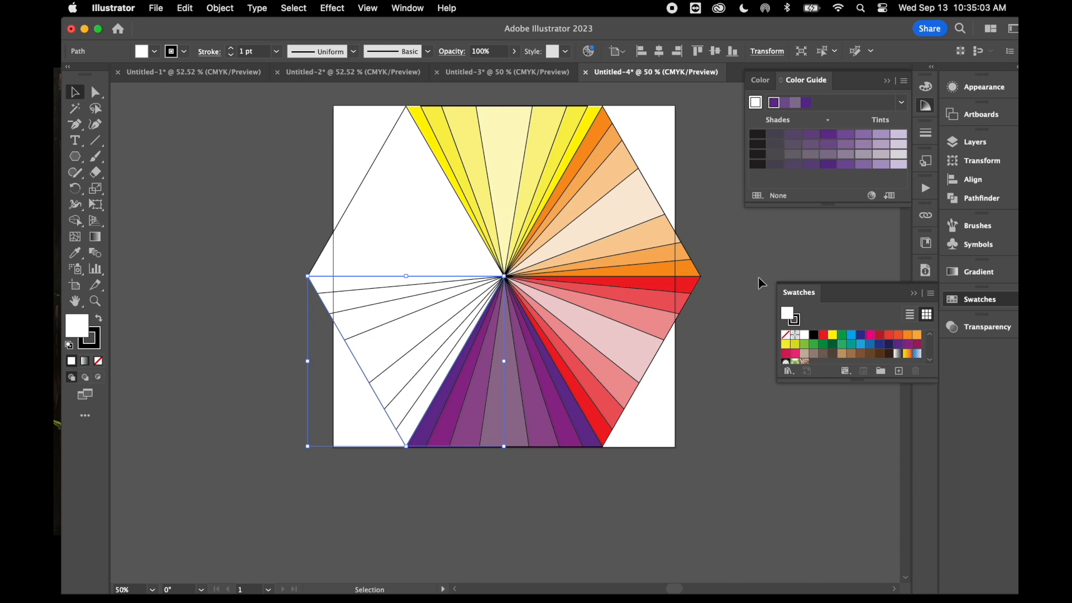
left_click(851, 335)
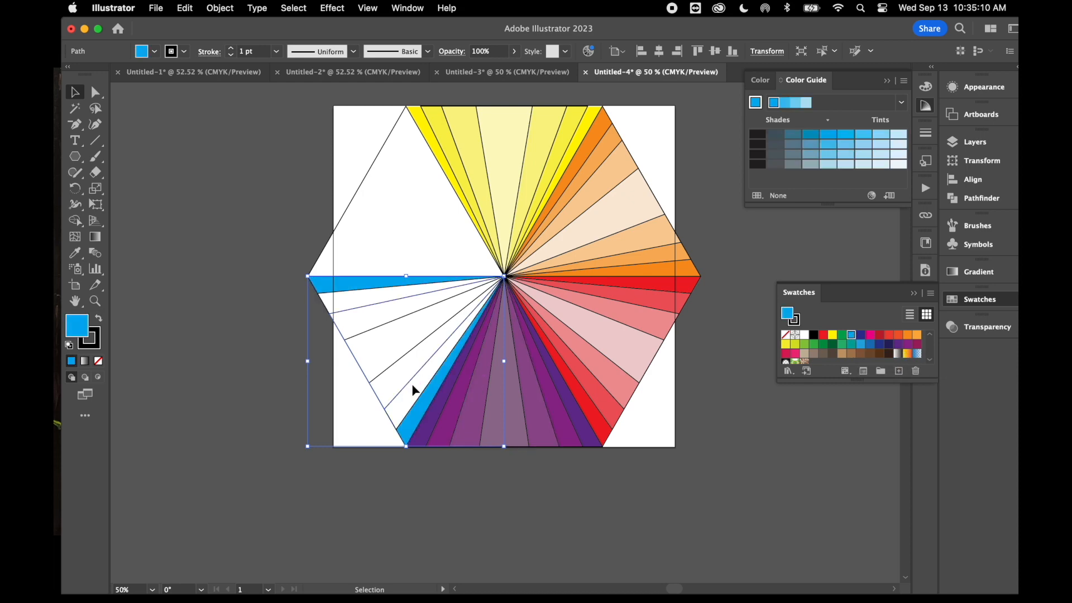
left_click(784, 103)
left_click(795, 102)
left_click(807, 103)
- Paste copies of the upper-left triangle in place in front and scale their outer anchor points to make them narrower
left_click(396, 212)
key("super+f")
left_click(96, 92)
right_click(373, 179)
key("Return")
key("super+f")
right_click(391, 187)
key("Return")
- Scale the two outer anchor points of the third upper-left copy to form the innermost triangle
left_click(327, 243)
left_click(382, 148, "shift")
key("Return")
left_click(75, 92)
- Fill the outermost upper-left triangle with the dark green swatch and its nested copies with progressively lighter green tints
left_click(421, 149)
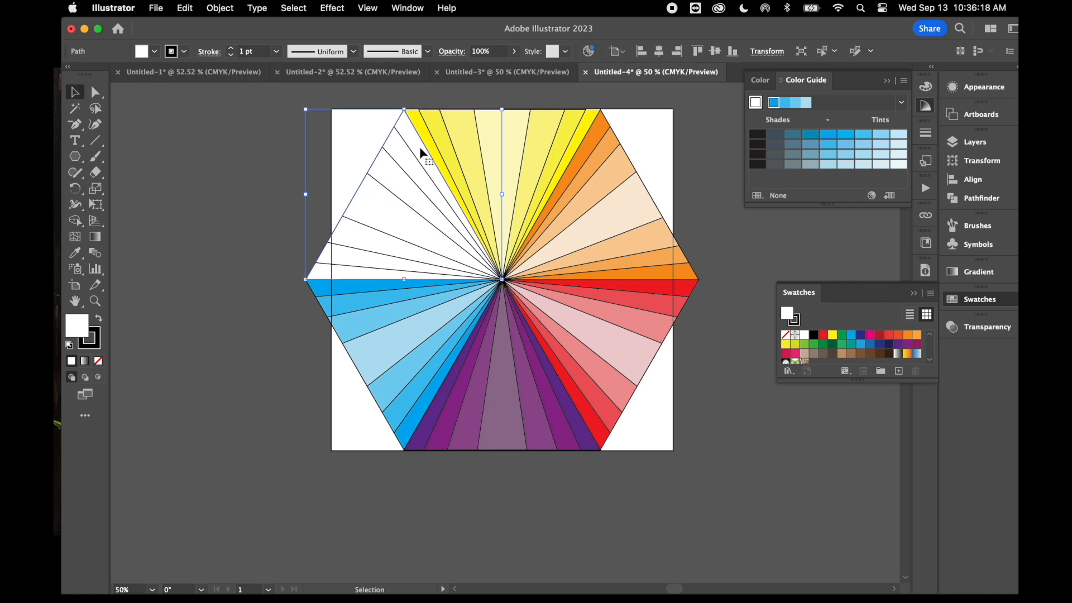
left_click(823, 344)
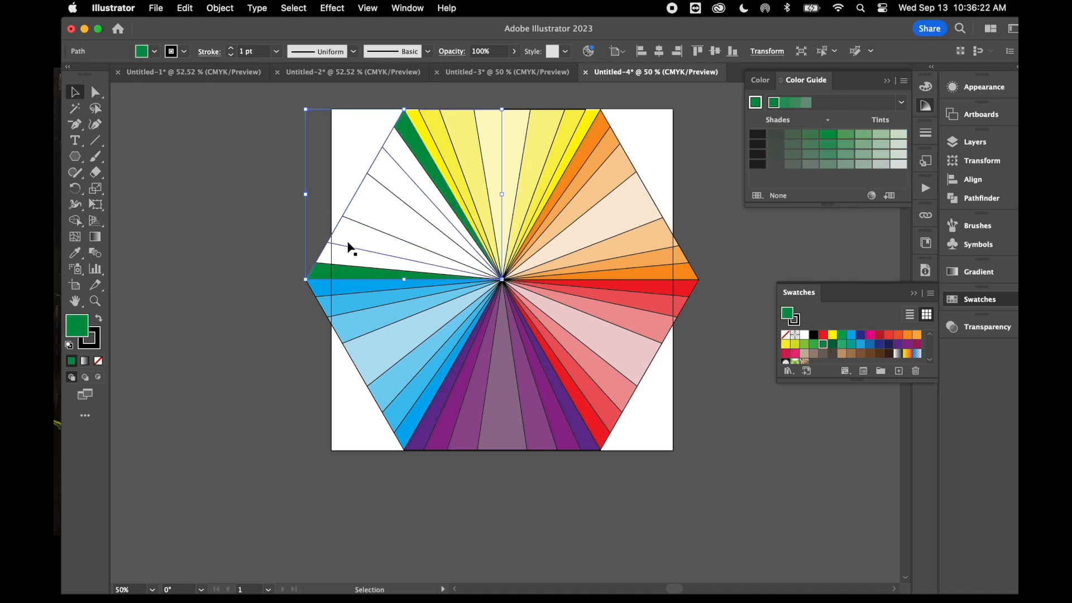
left_click(814, 344)
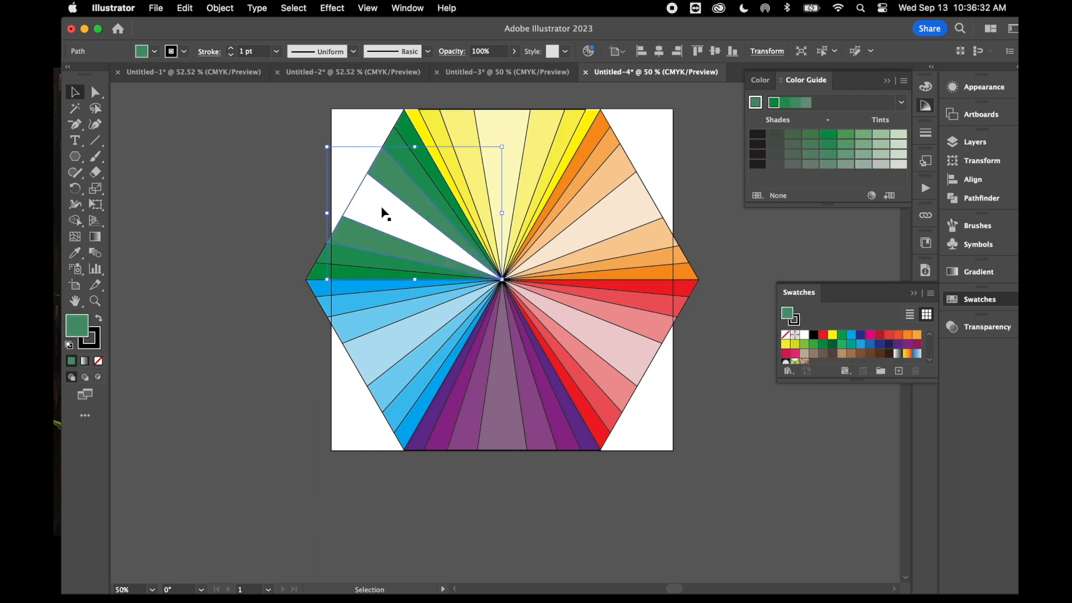
left_click(864, 134)
left_click(274, 209)
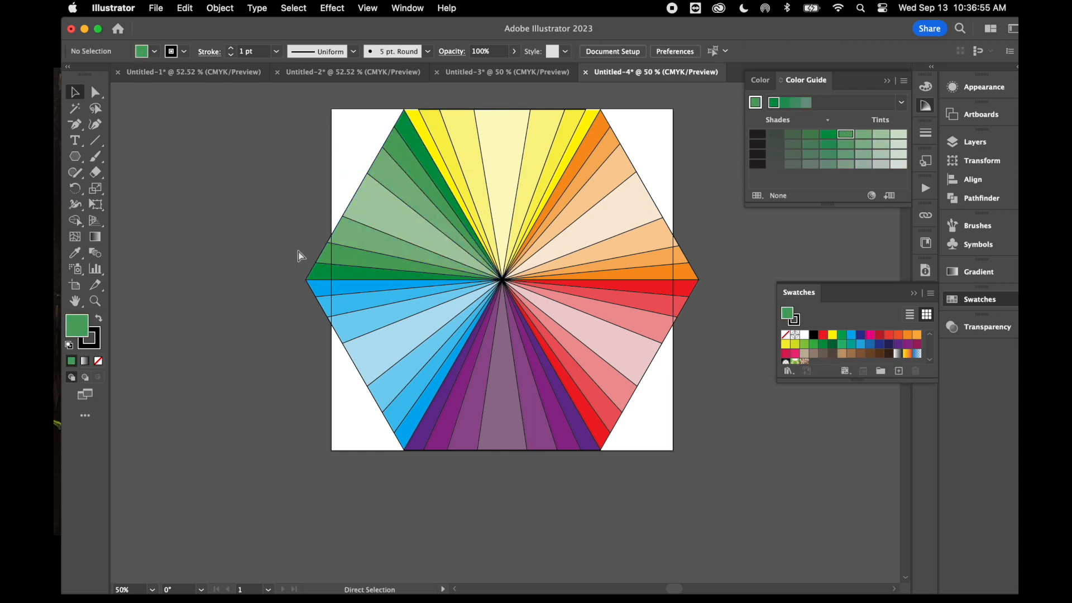
- Select all the artwork and set its stroke to None, and clear the selection
key("super+minus")
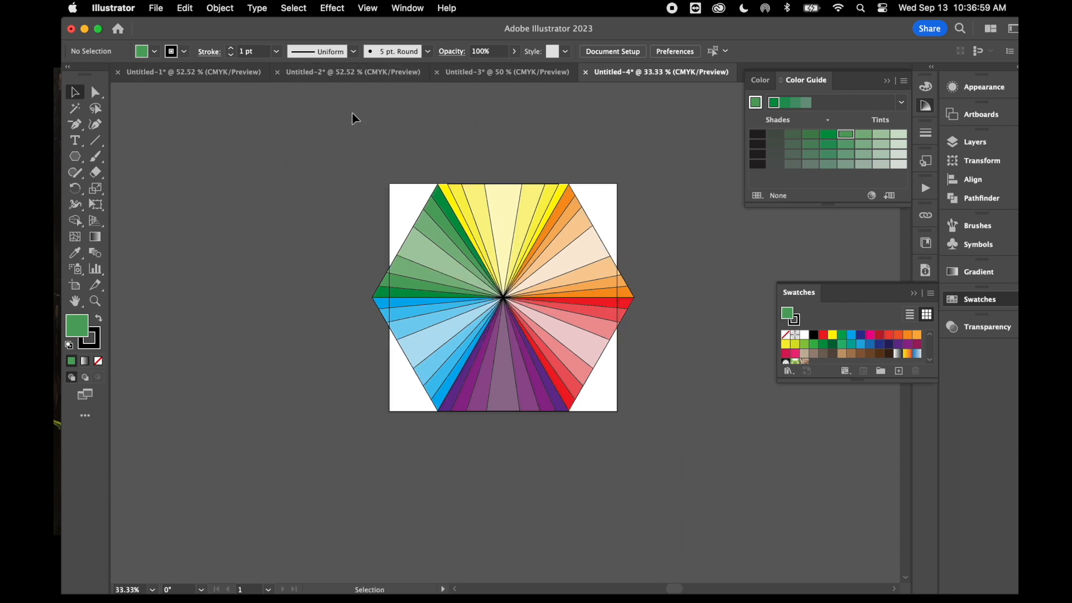
key("super+a")
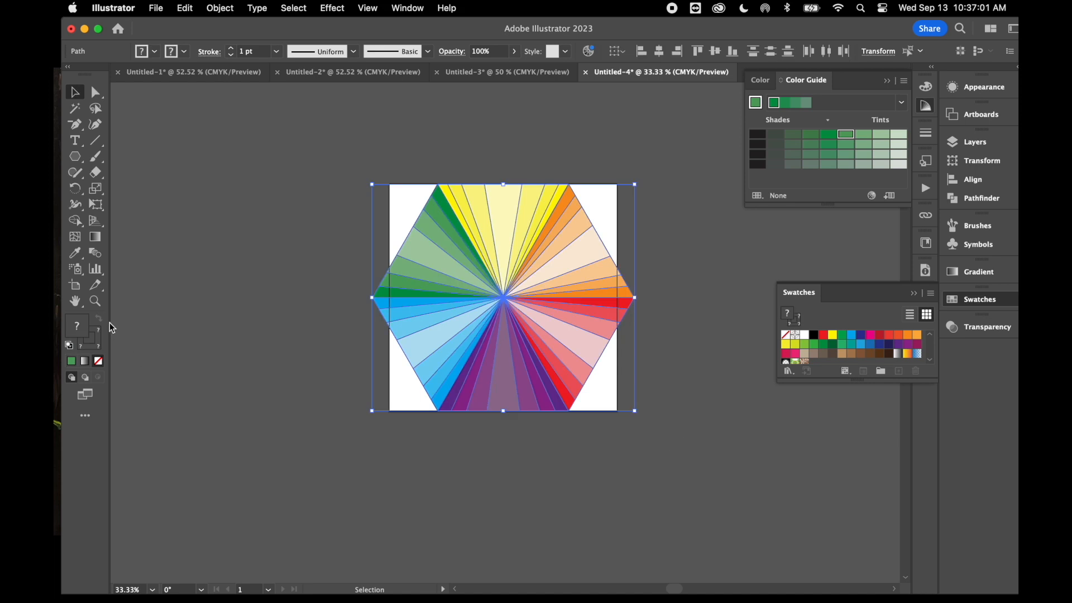
left_click(96, 353)
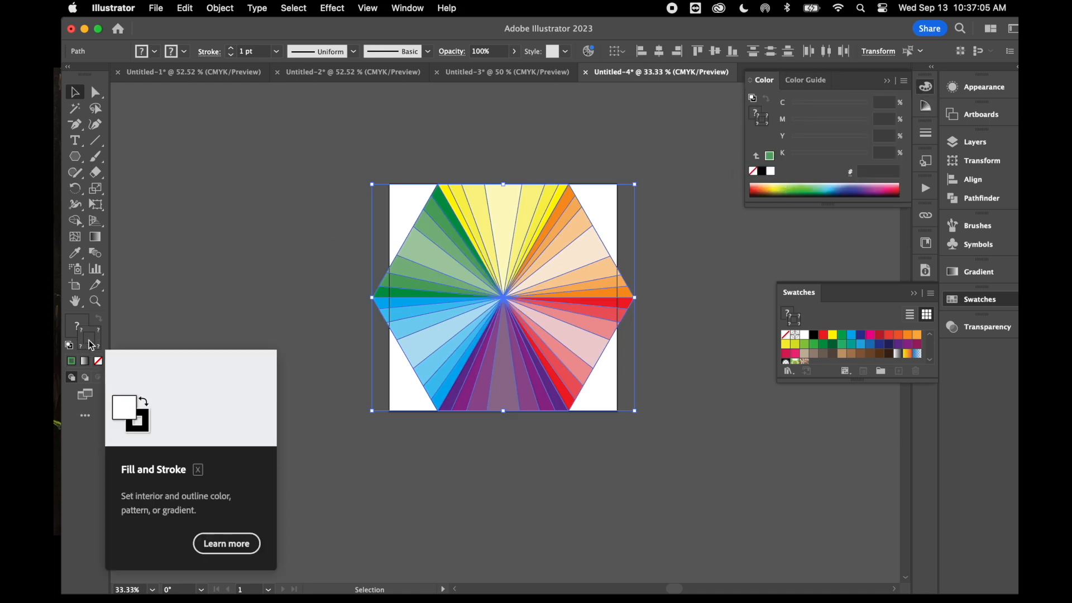
left_click(753, 172)
left_click(636, 164)
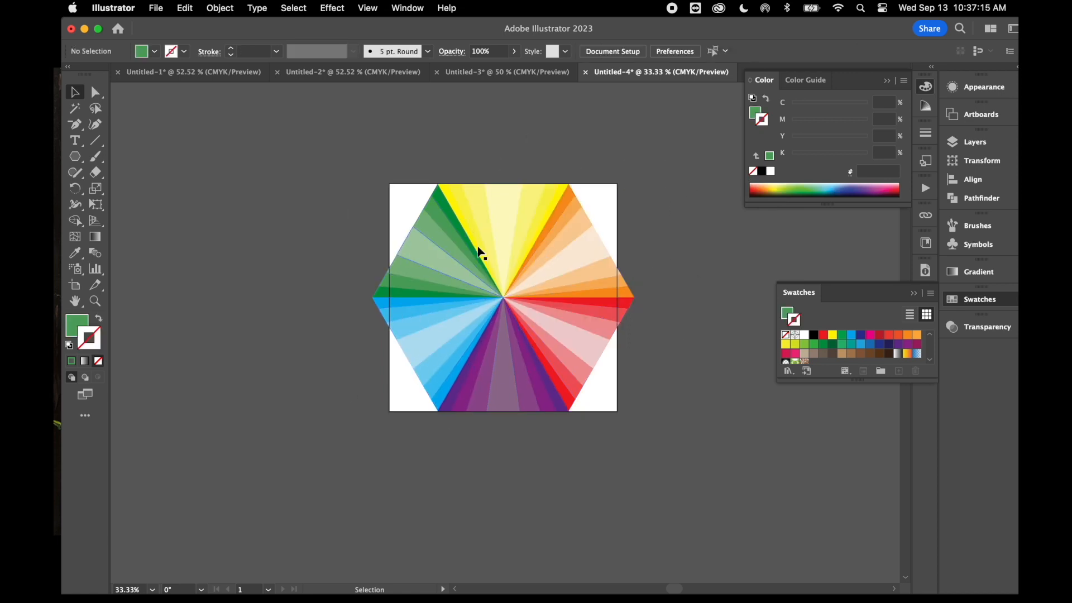
- Blend the four nested yellow triangles together with Blend Make, and clear the selection
key("super+equal")
key("super+equal")
scroll(475, 365, "up", 5)
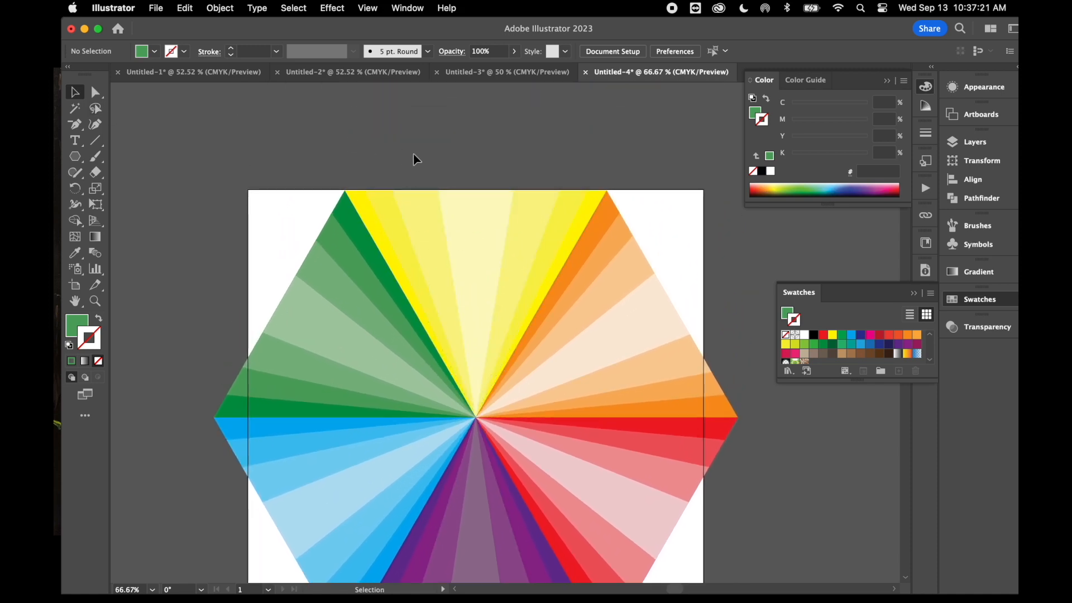
left_click(370, 212)
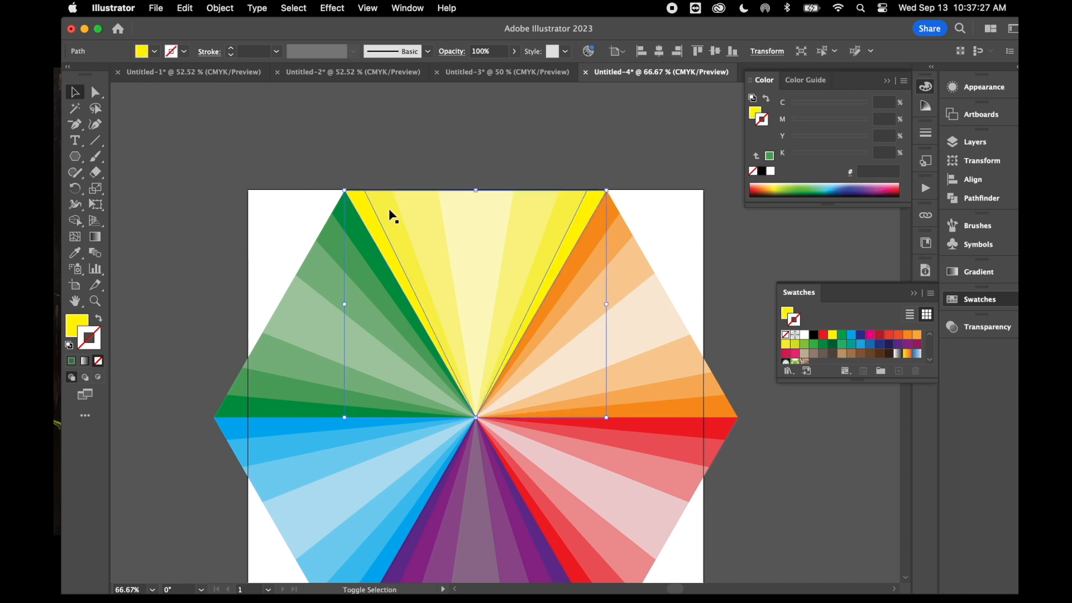
left_click(414, 218, "shift")
left_click(447, 222, "shift")
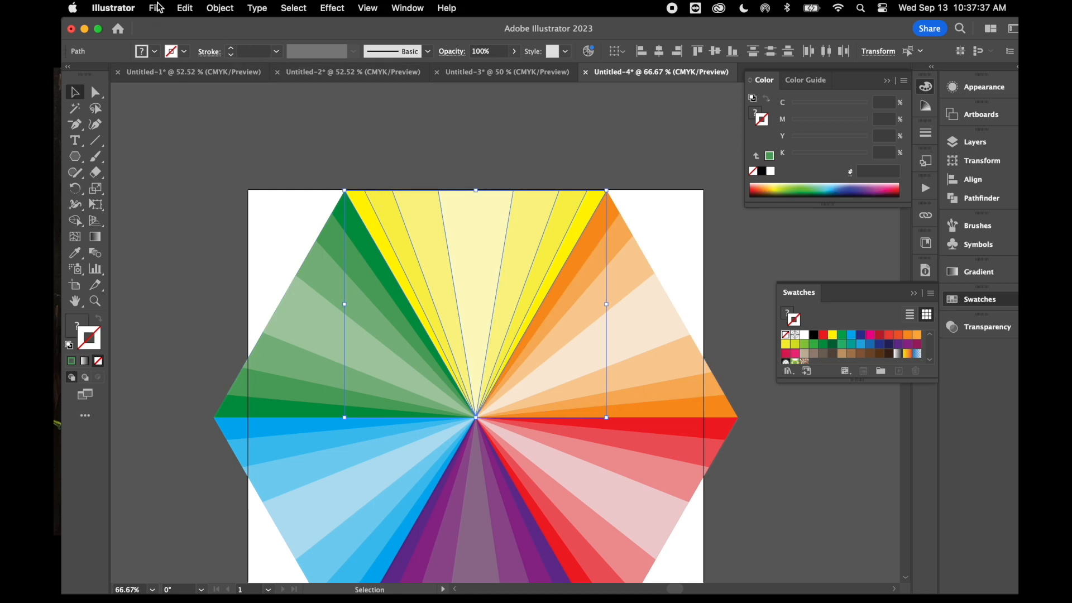
left_click(219, 9)
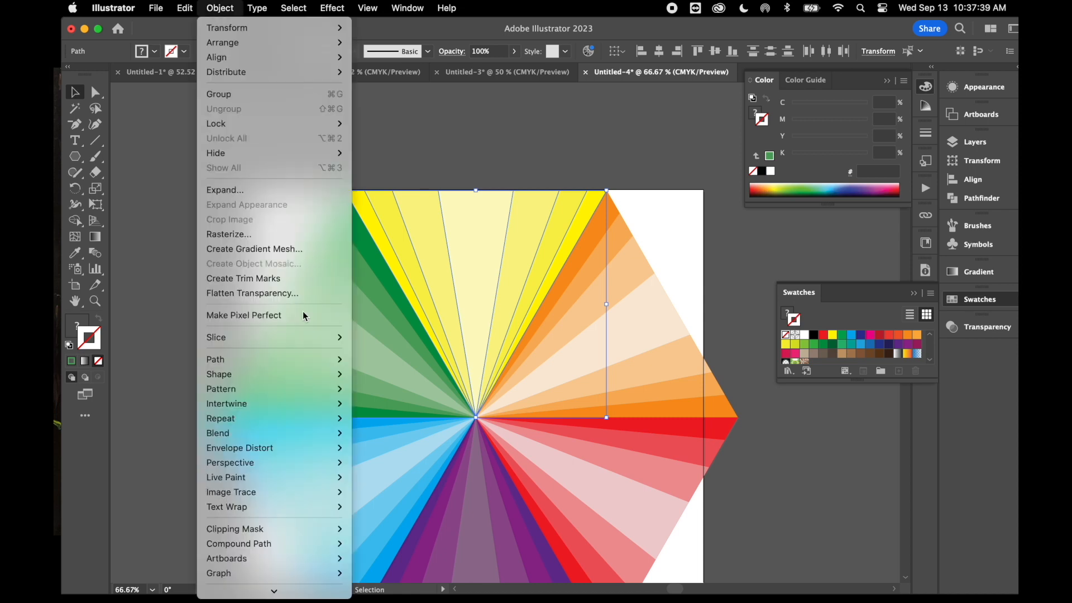
mouse_move(310, 433)
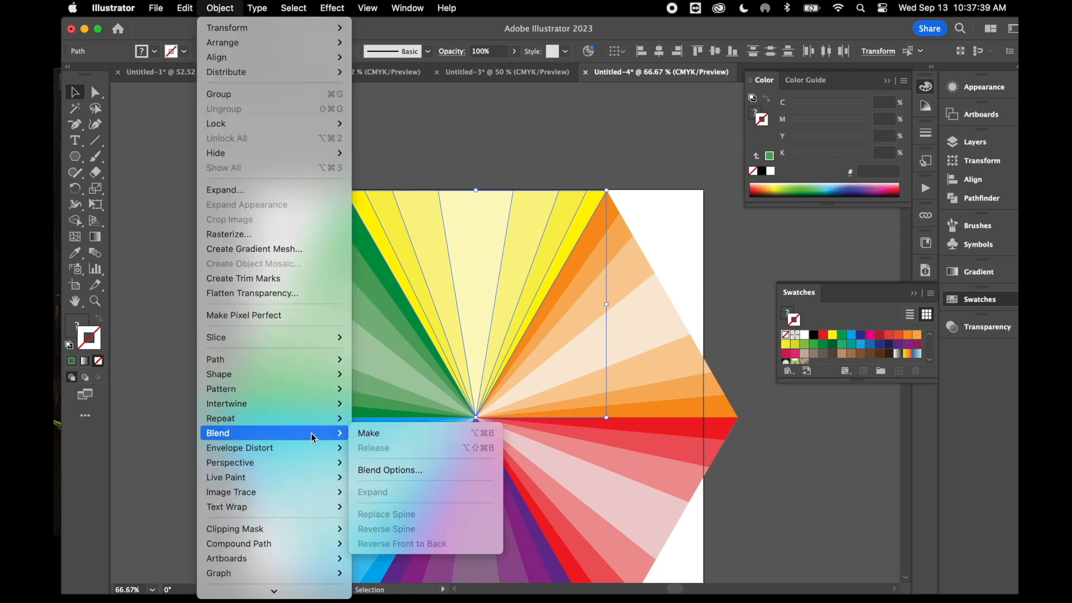
left_click(393, 439)
left_click(491, 151)
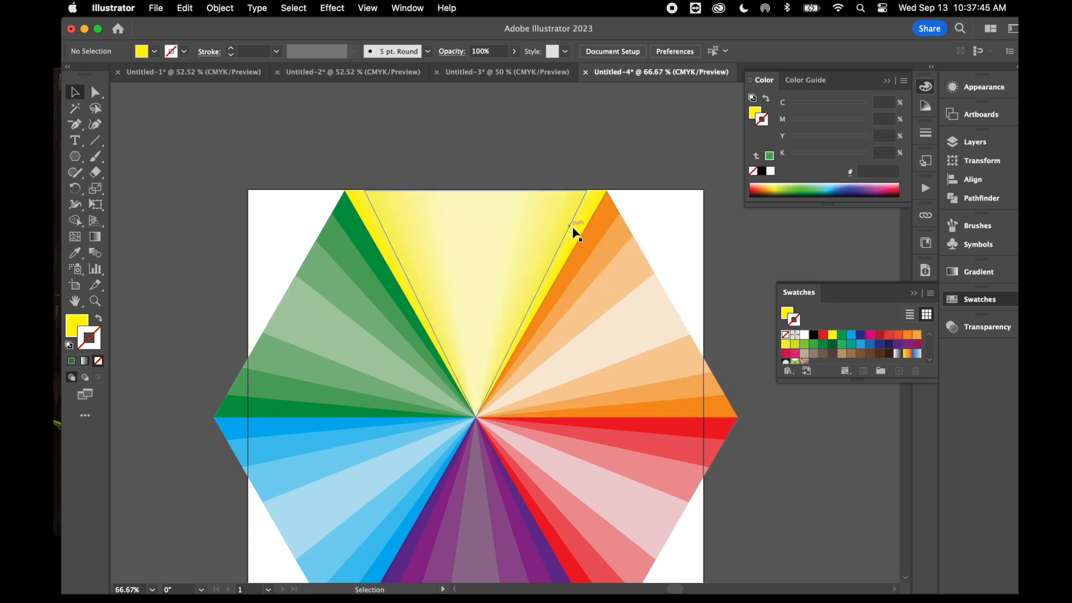
- Blend the four nested orange triangles together with Blend Make
scroll(573, 229, "right", 3)
scroll(573, 229, "down", 1)
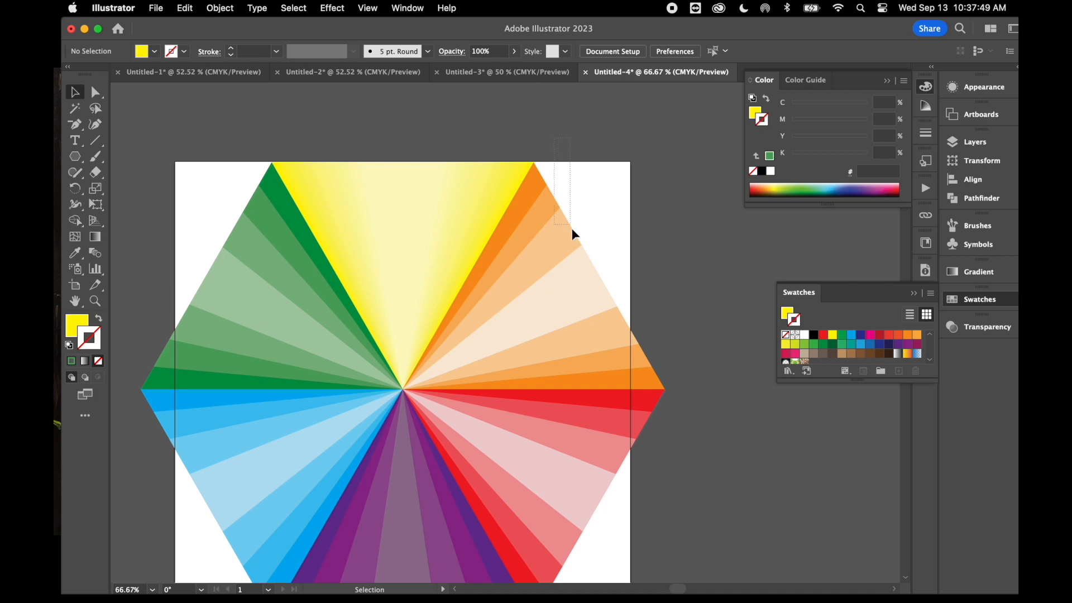
left_click_drag(604, 295, 657, 371)
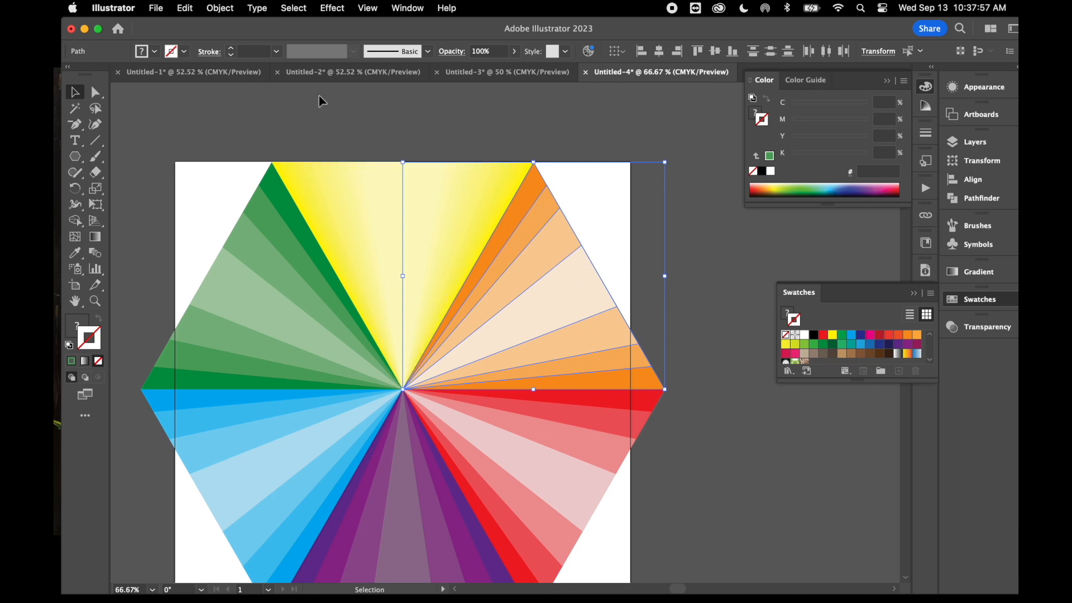
left_click(223, 9)
mouse_move(272, 475)
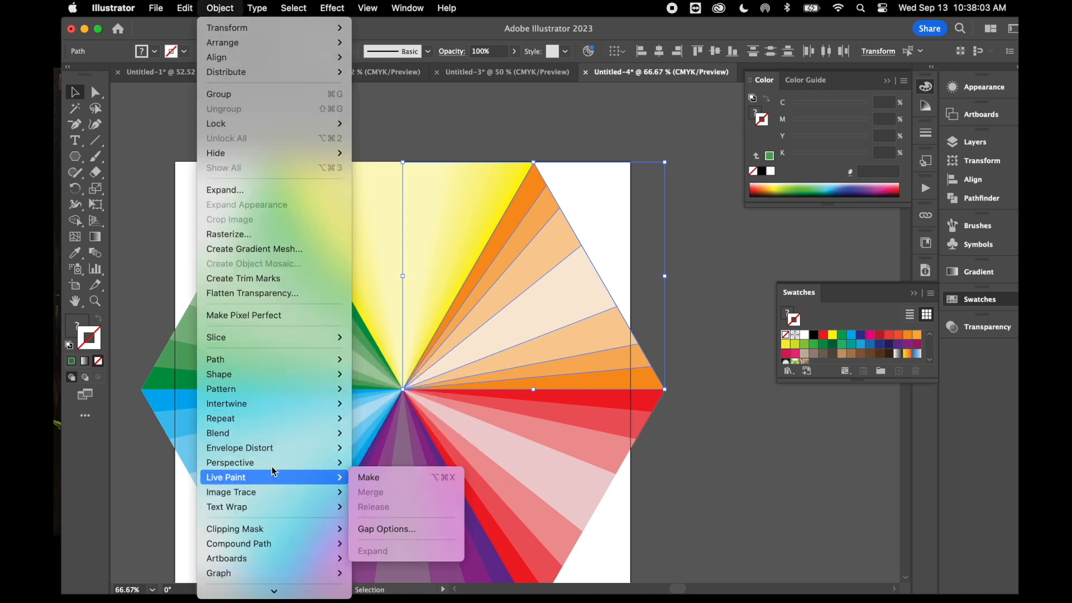
mouse_move(279, 434)
left_click(375, 435)
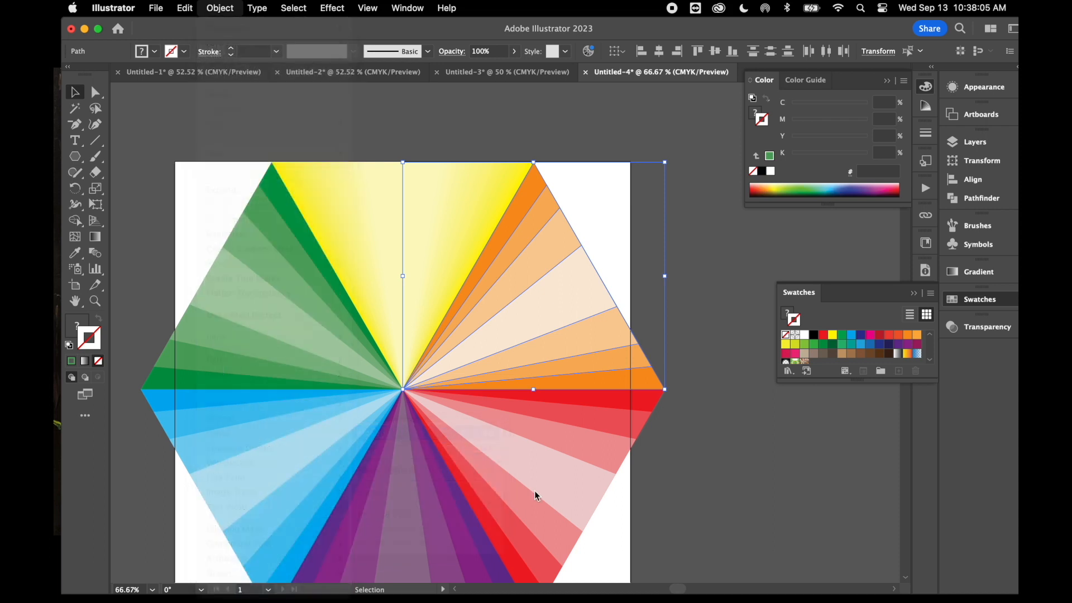
- Blend the four nested red triangles together with Blend Make
scroll(620, 519, "down", 3)
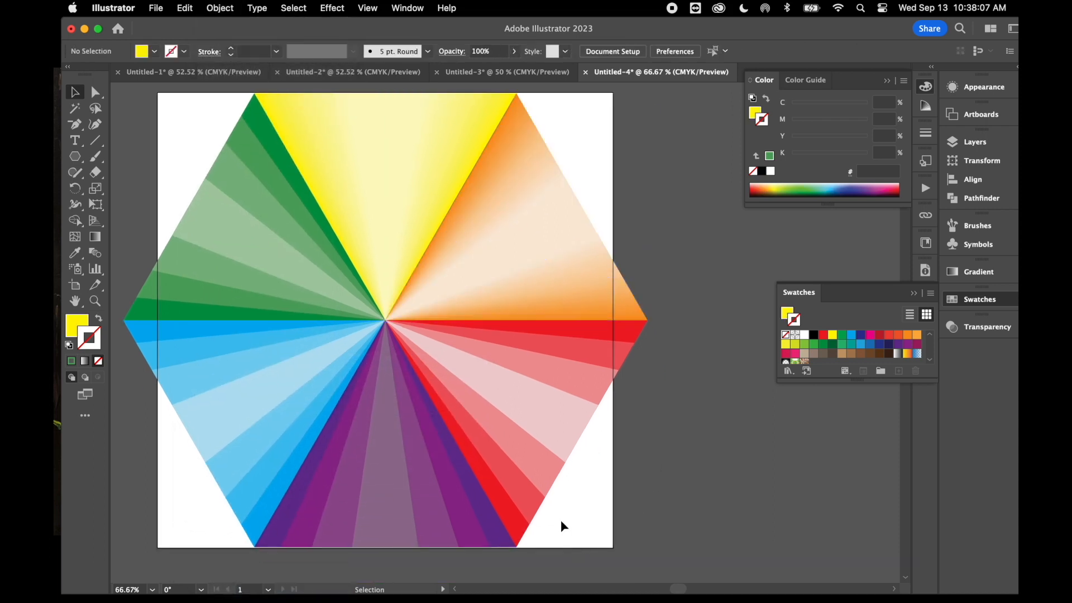
left_click_drag(563, 535, 540, 436)
left_click_drag(550, 358, 563, 327)
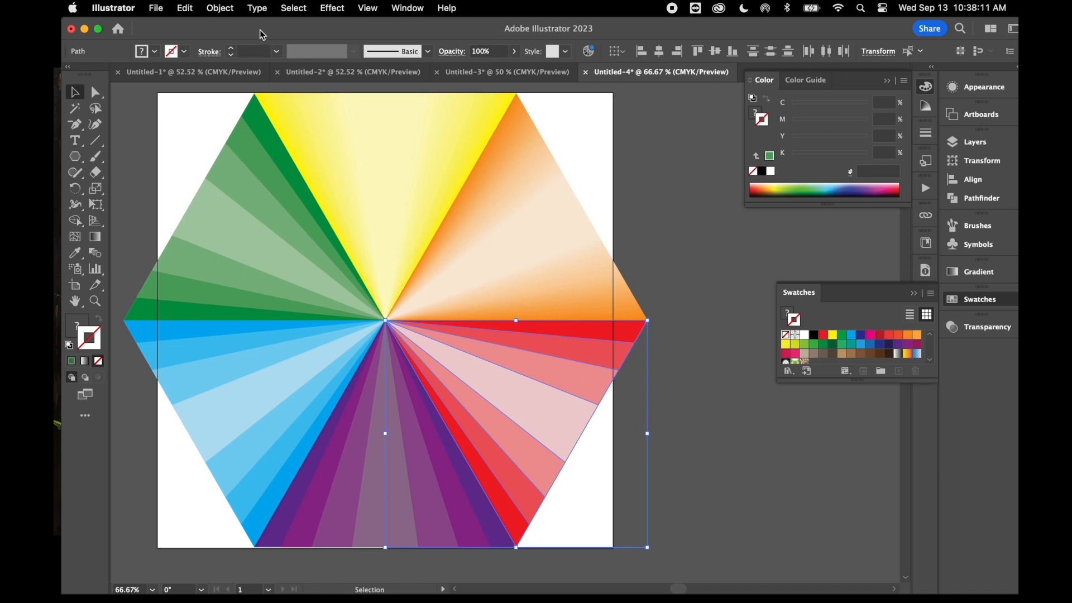
left_click(222, 12)
left_click(385, 385)
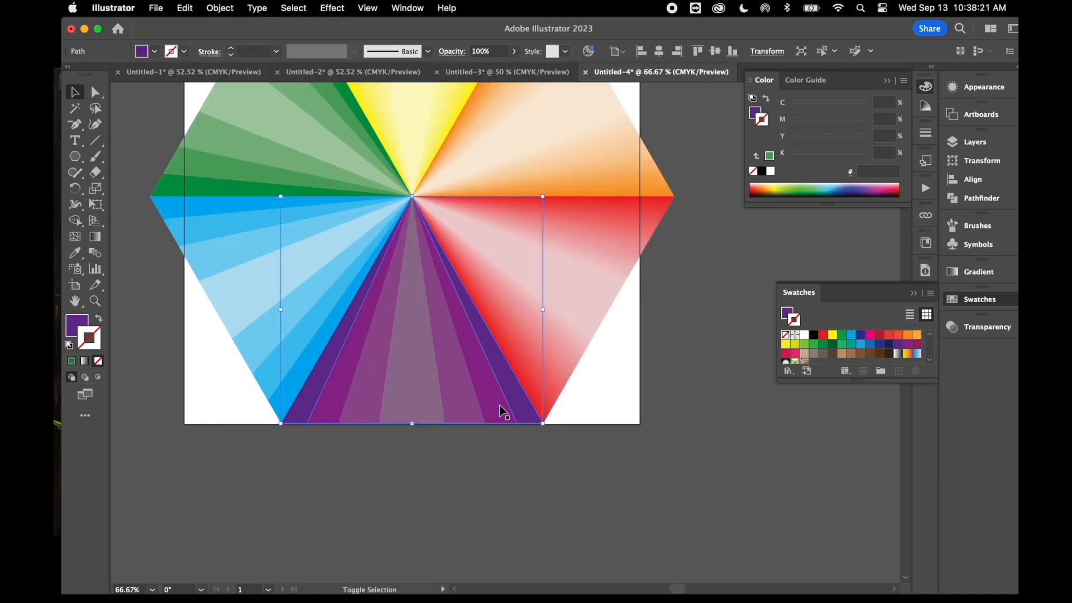
- Blend the nested purple, blue and green triangles as separate sets with Blend Make, and clear the selection
left_click(219, 8)
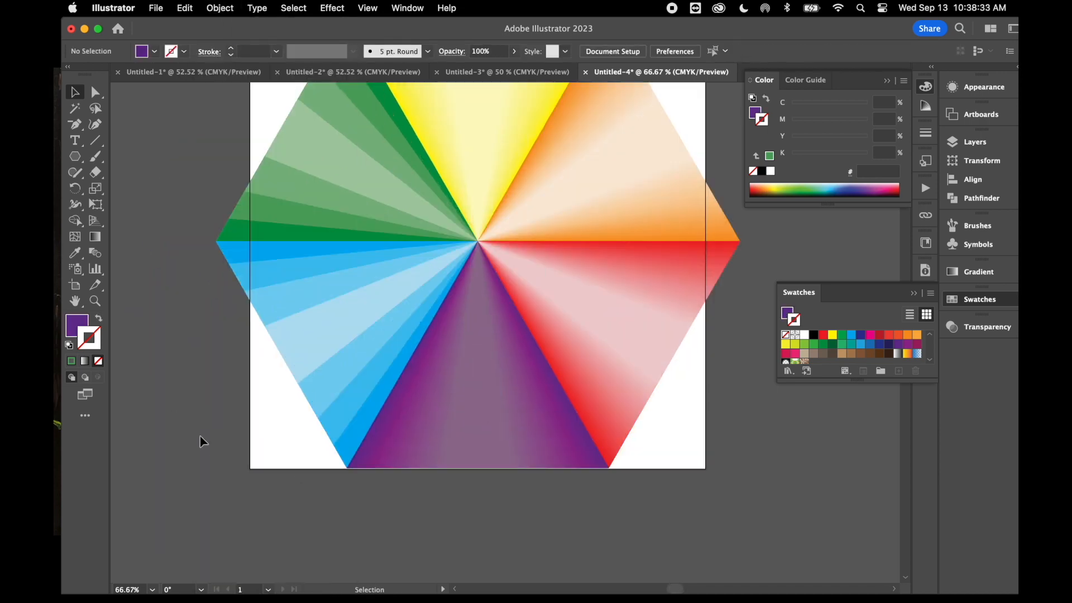
left_click(220, 8)
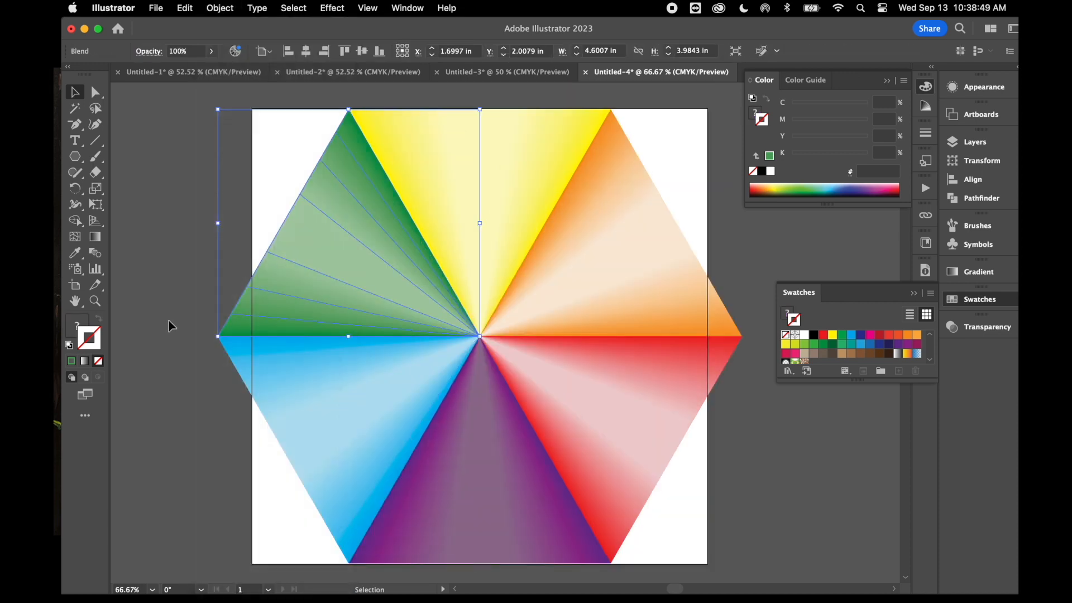
key("a")
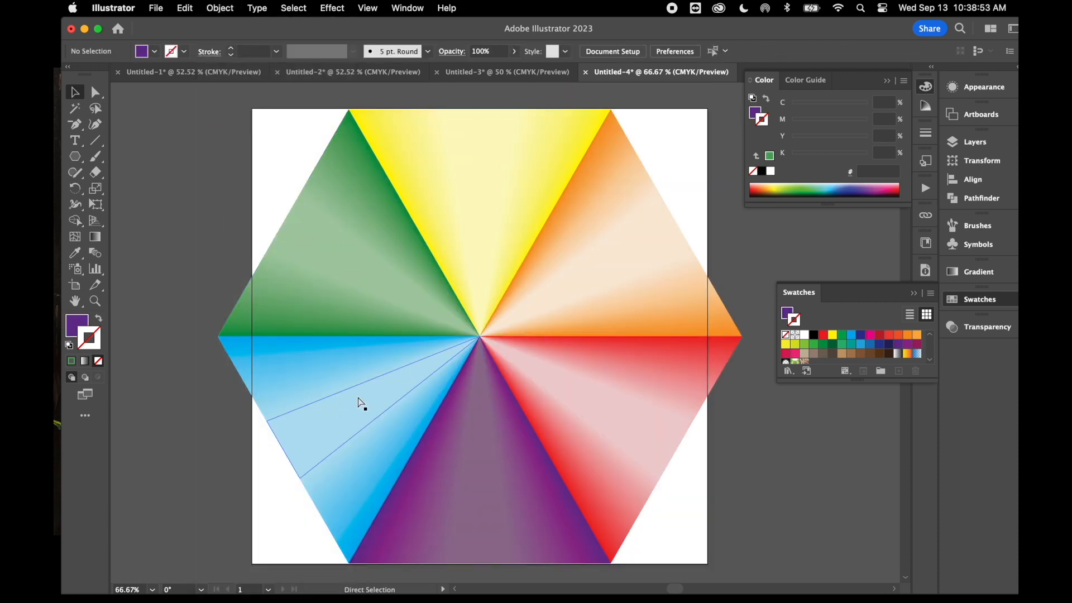
- Draw an 8 by 8 in circle with the Ellipse tool over the hexagon, spanning the whole artboard
key("super+minus")
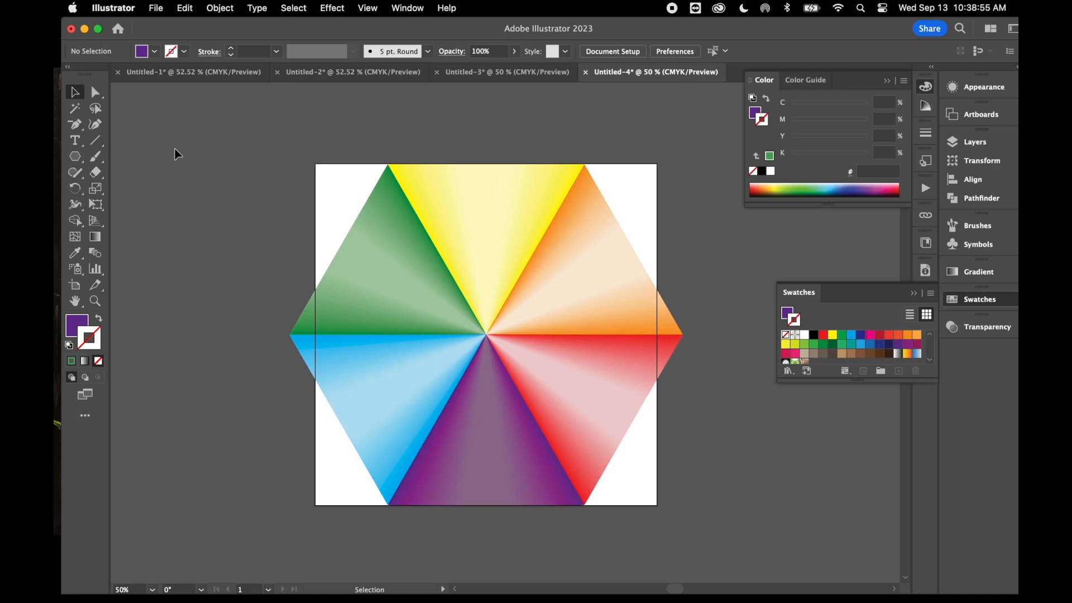
left_click(79, 161)
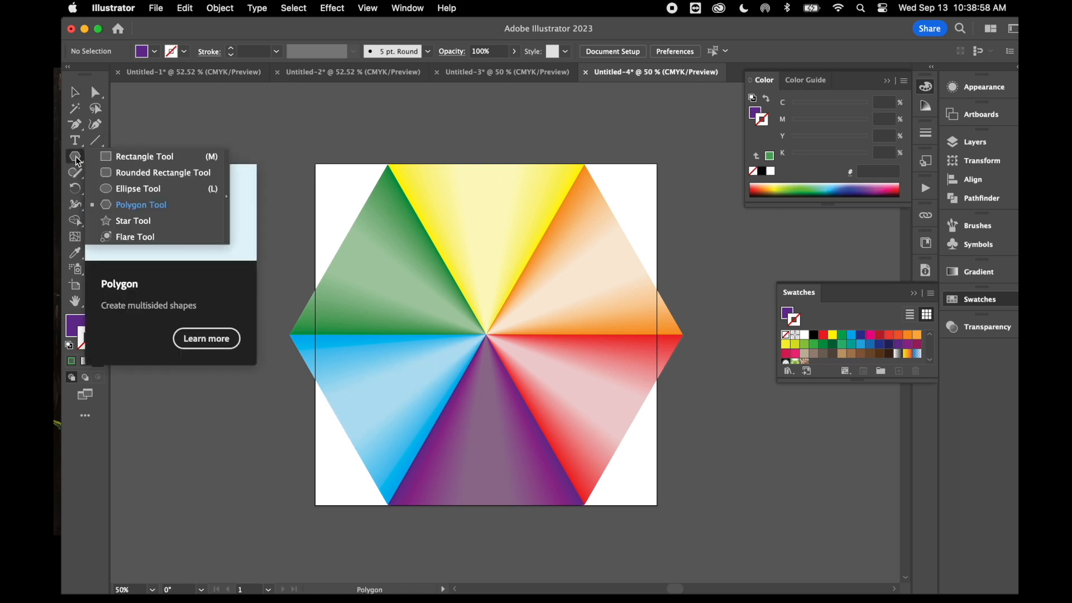
left_click(146, 189)
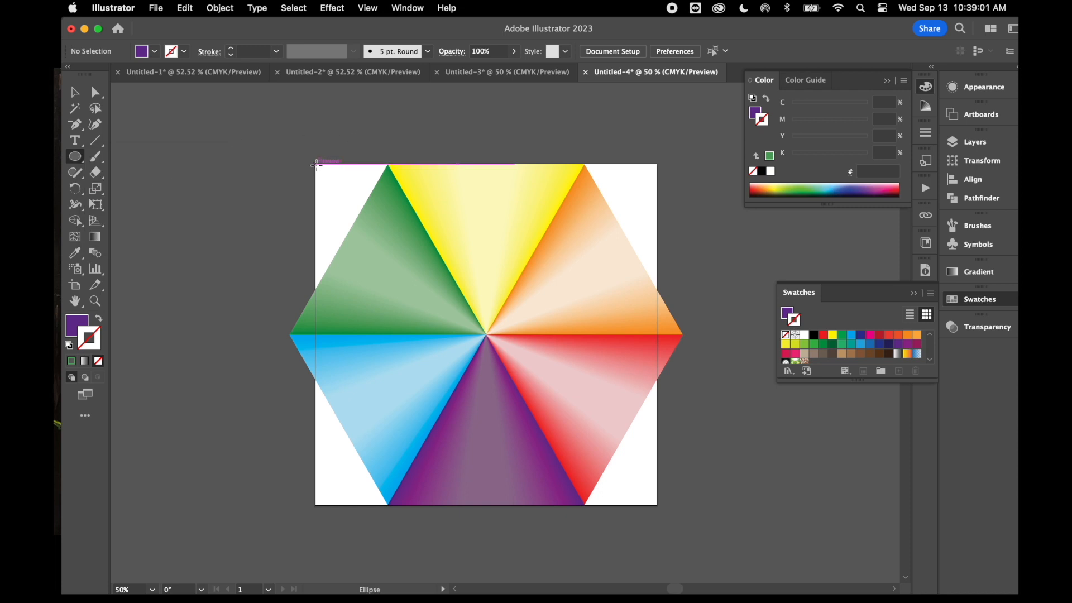
left_click_drag(314, 163, 648, 506)
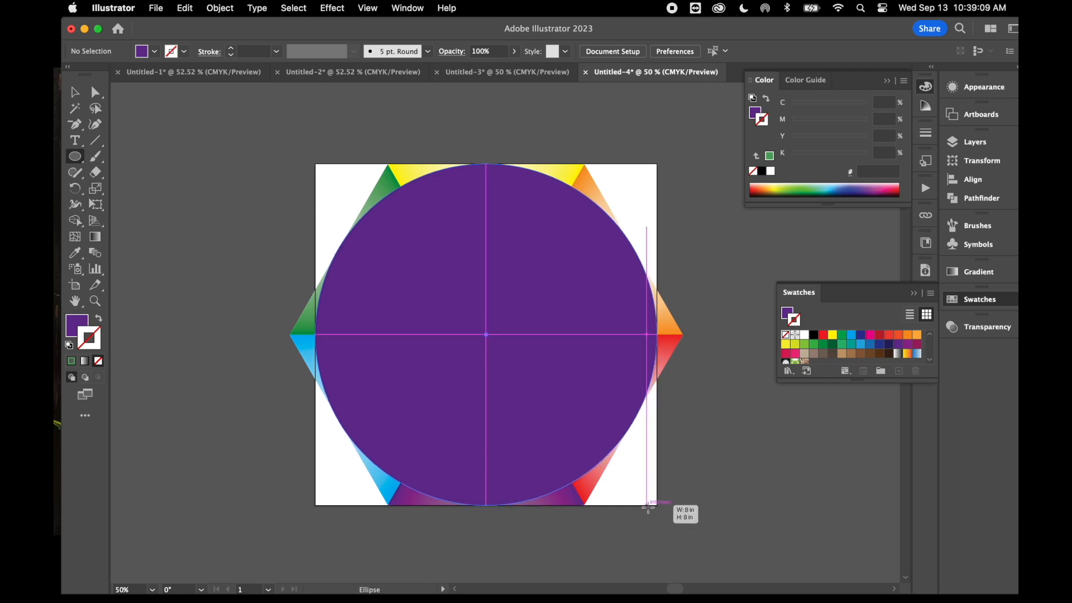
left_click_drag(647, 506, 648, 506)
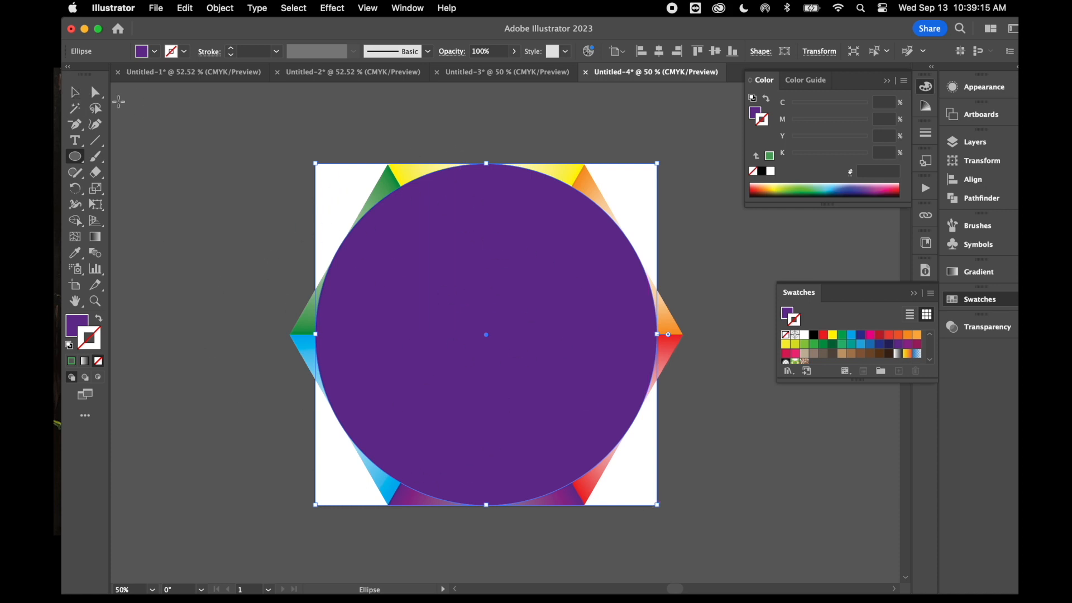
- Select the circle with all six blends and make a clipping mask from them, and clear the selection
left_click(75, 92)
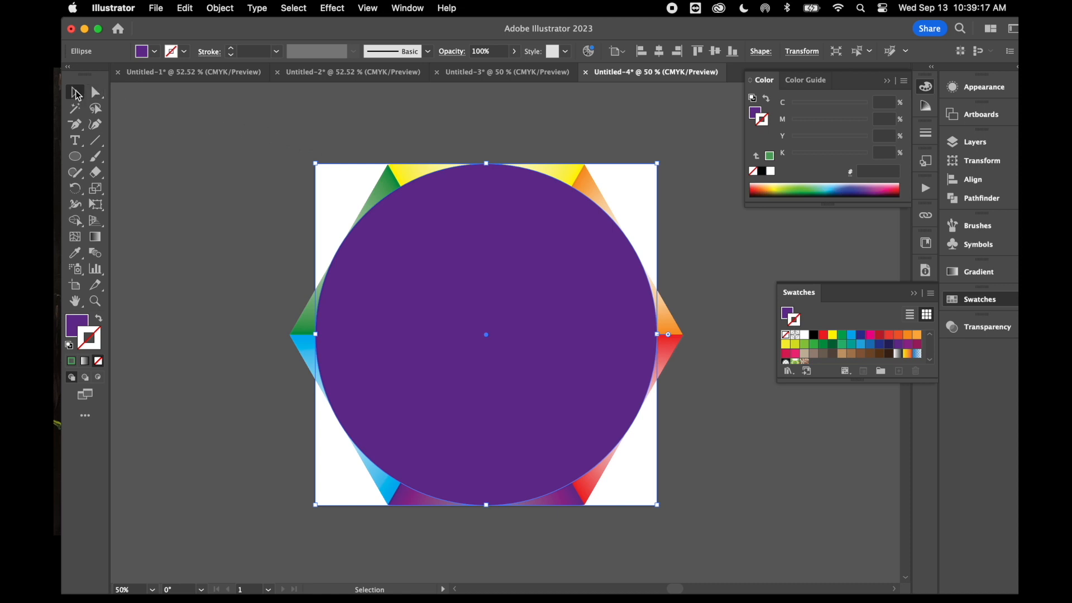
left_click_drag(377, 219, 561, 395)
left_click_drag(728, 533, 729, 531)
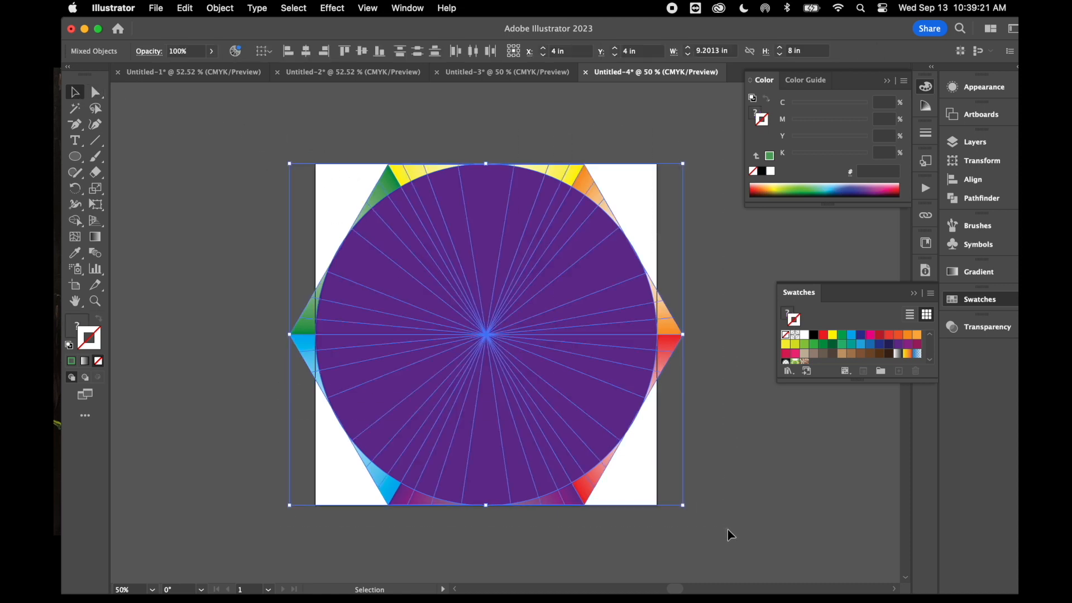
left_click(221, 7)
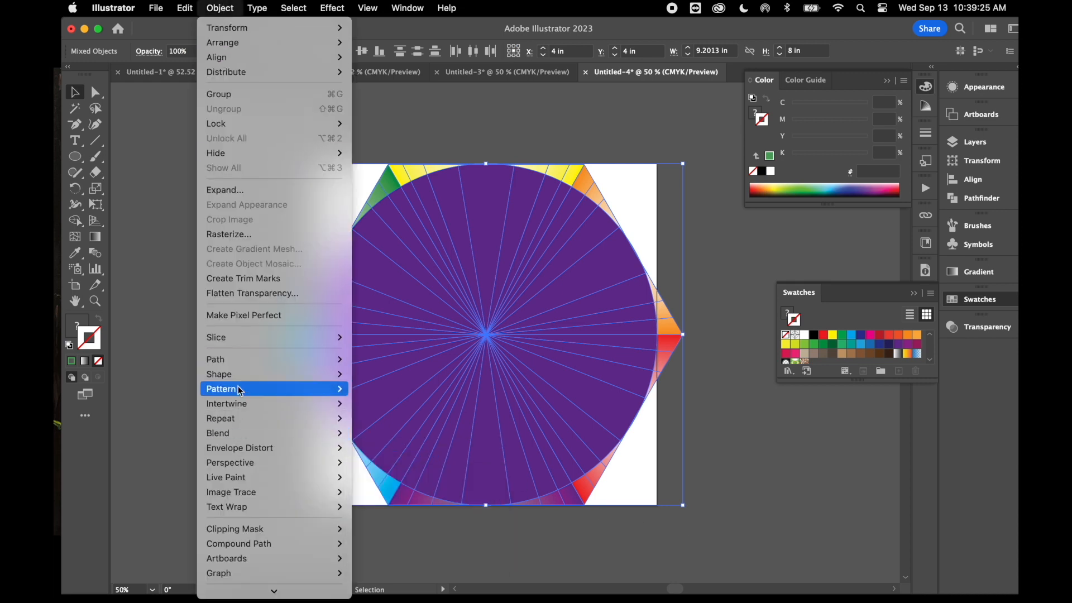
mouse_move(243, 408)
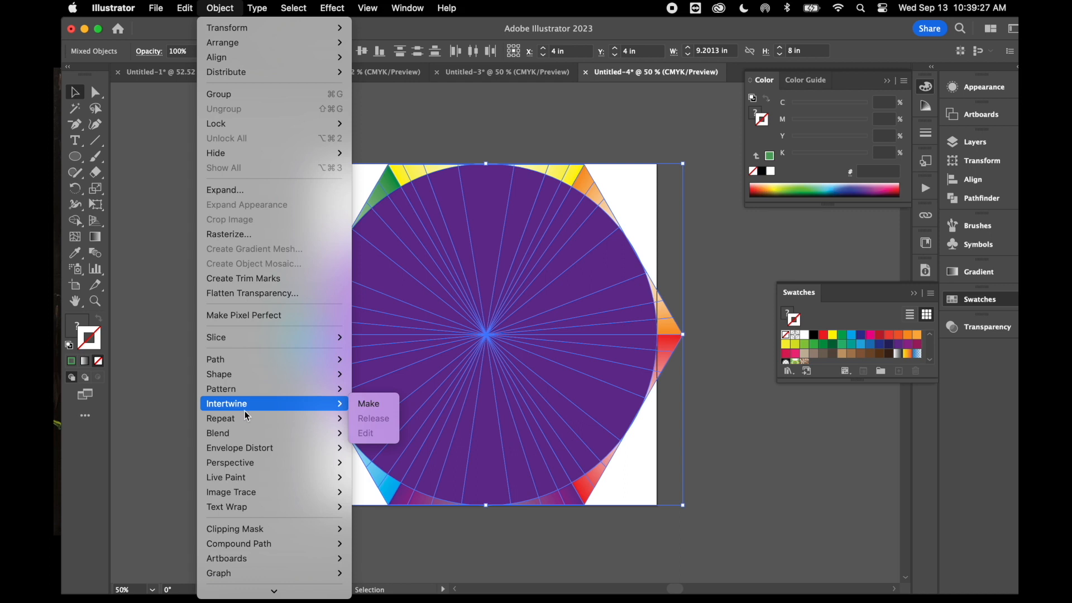
mouse_move(265, 532)
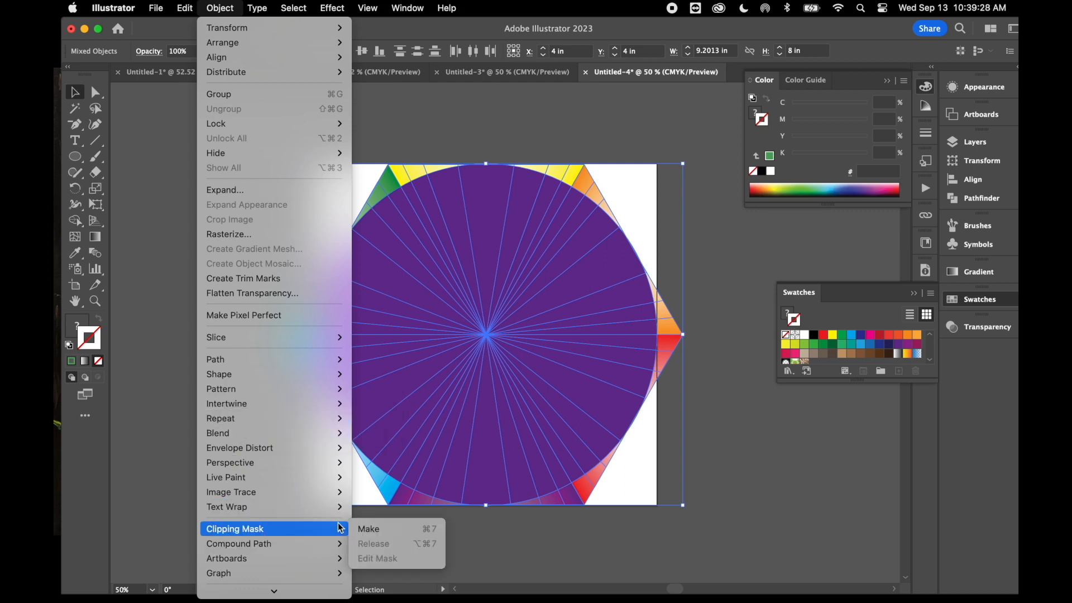
left_click(376, 532)
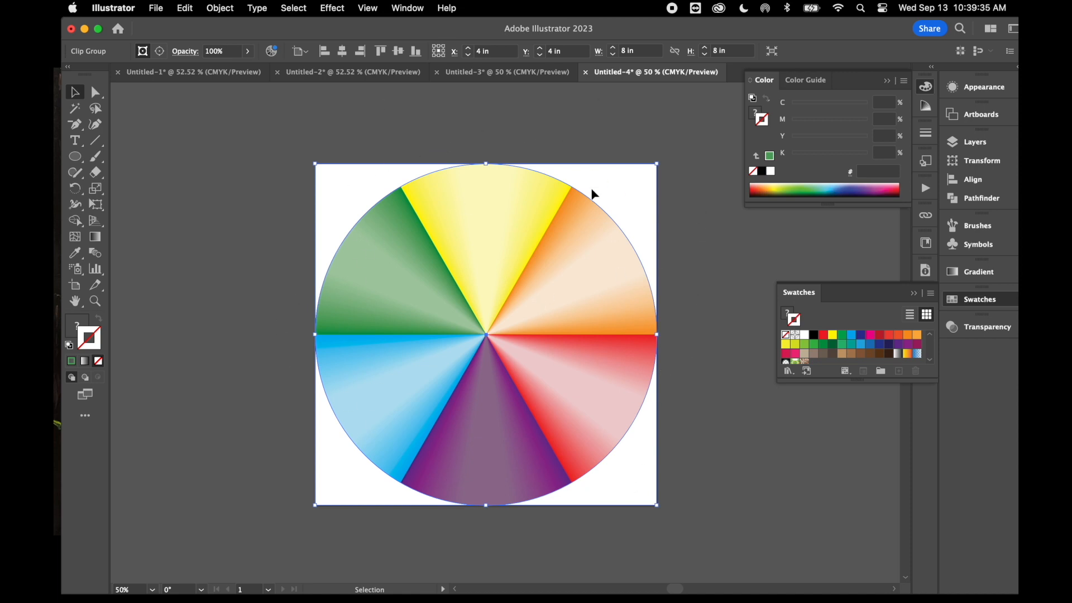
left_click(436, 140)
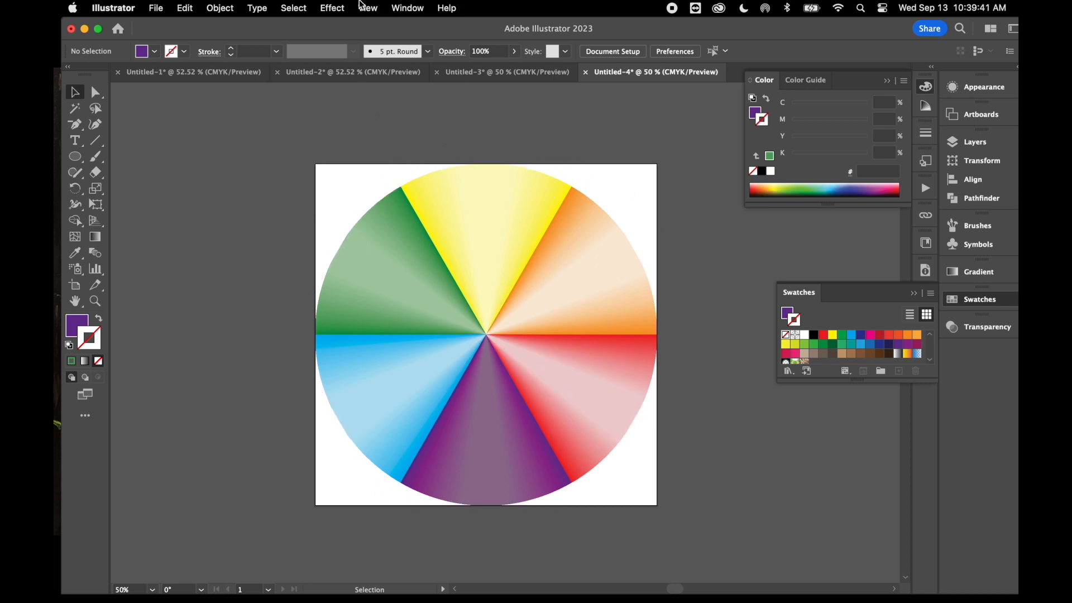
- View the finished color wheel in Presentation Mode, and return to the normal view
left_click(367, 8)
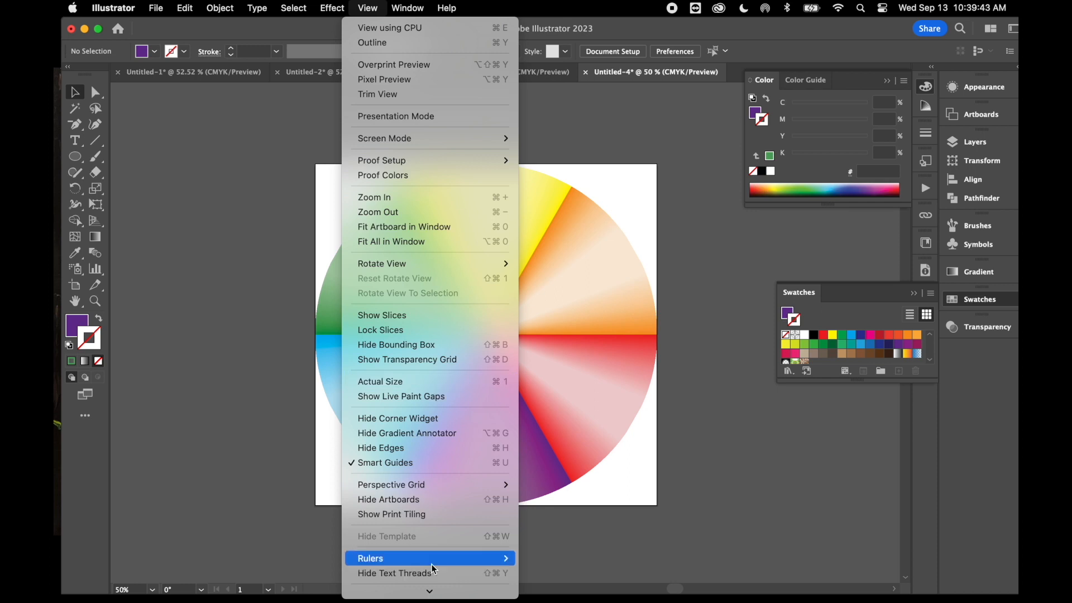
left_click(434, 115)
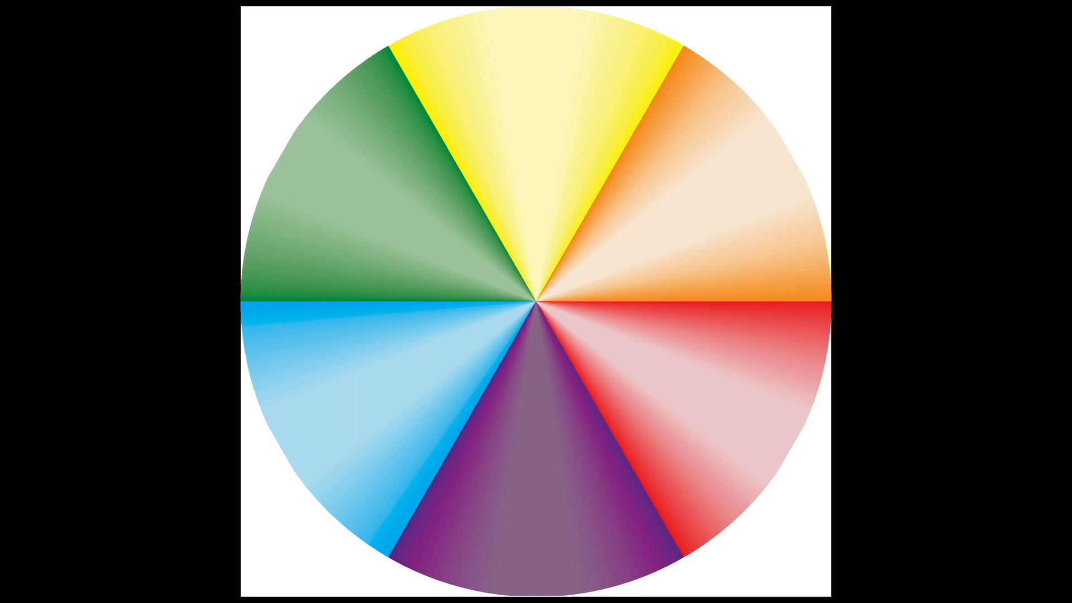
key("Escape")
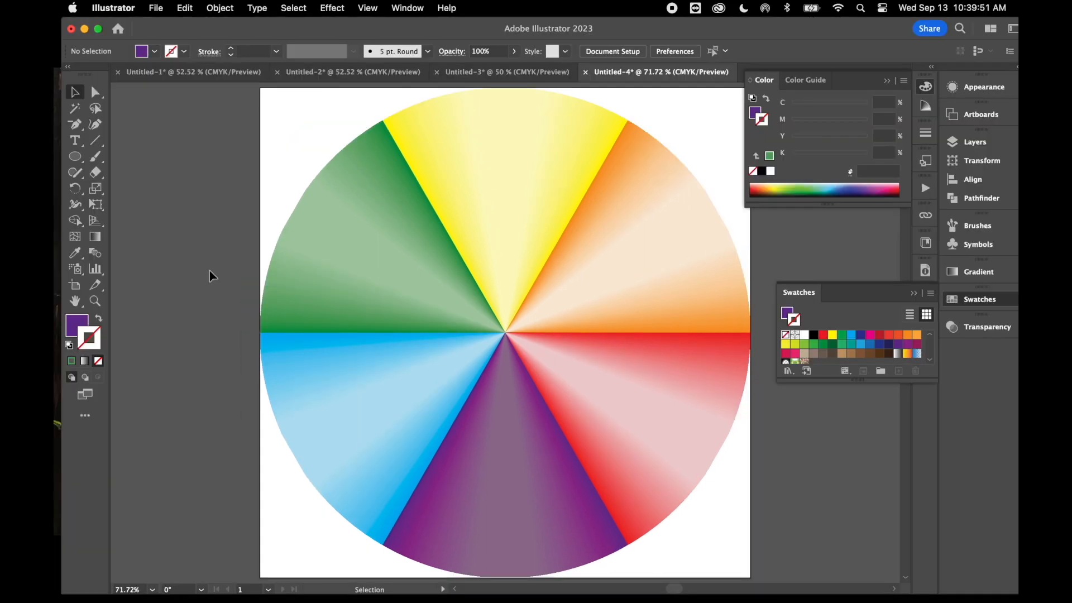